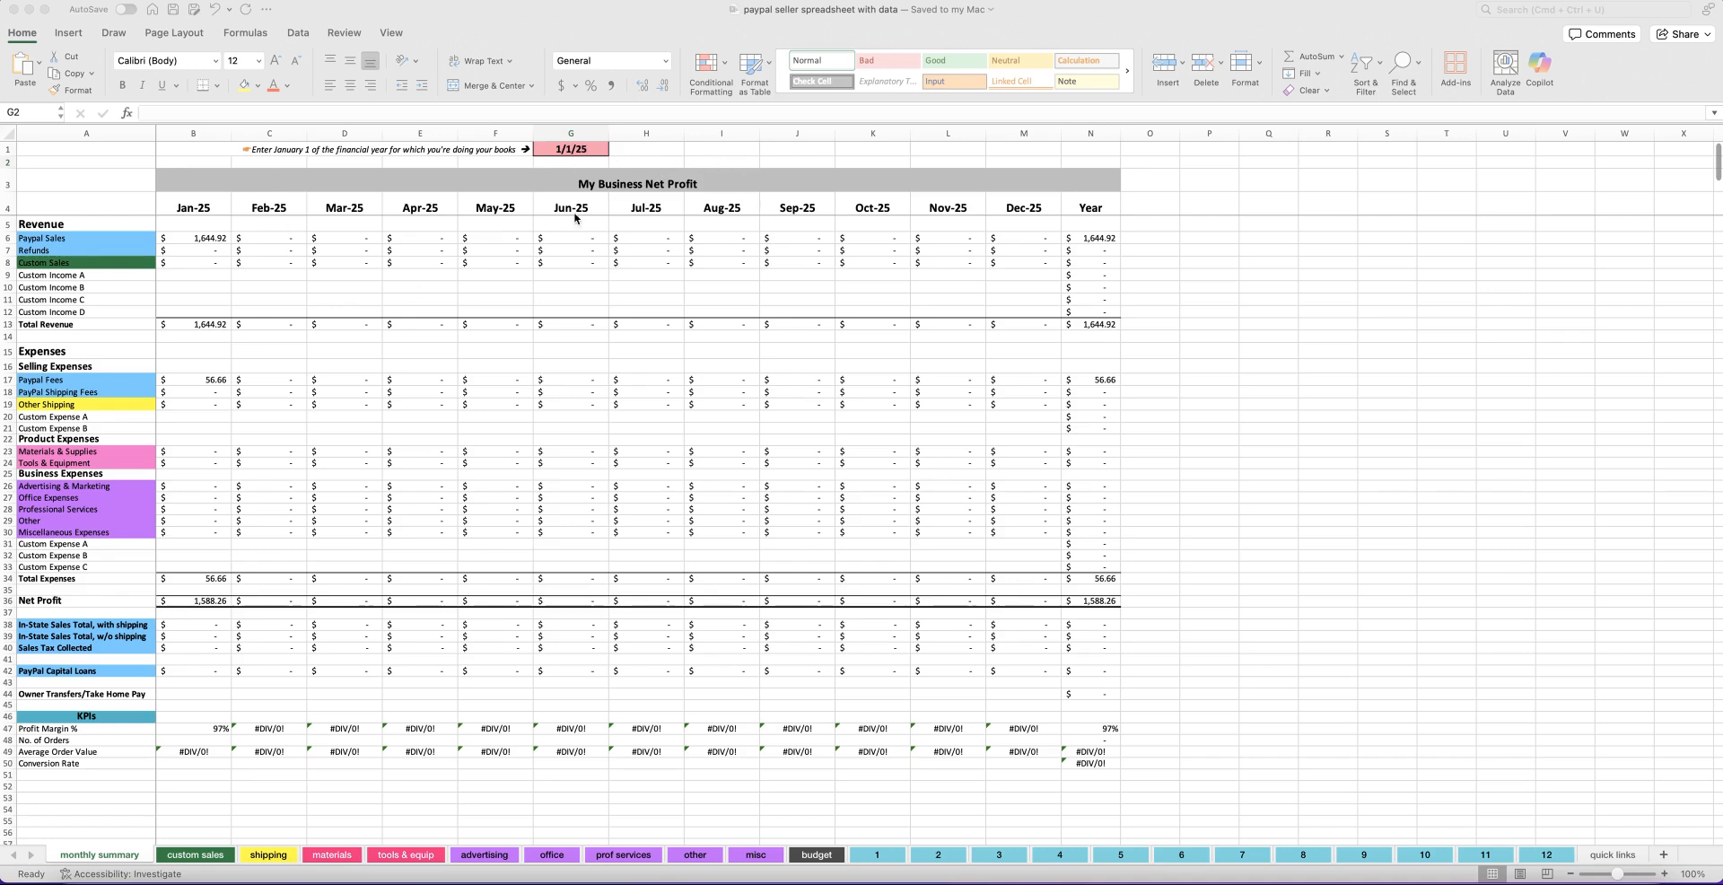
Step: Examine the financial-year date cell, look through monthly sheets 2 to 6, and return to the monthly summary sheet
click(584, 153)
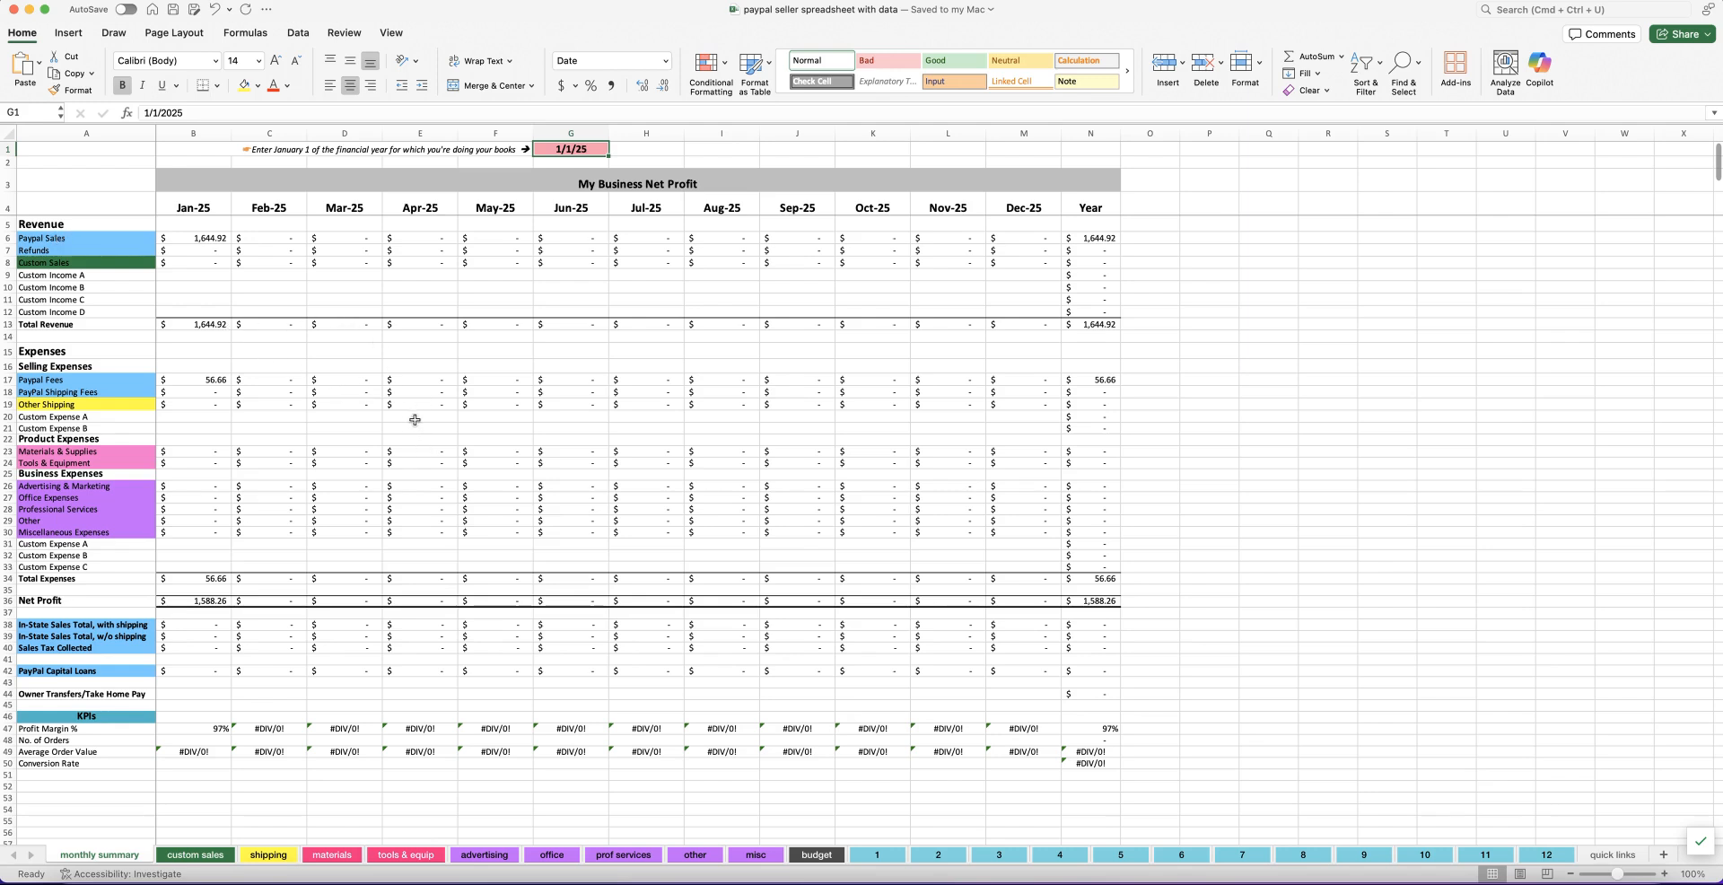
click(947, 856)
click(993, 857)
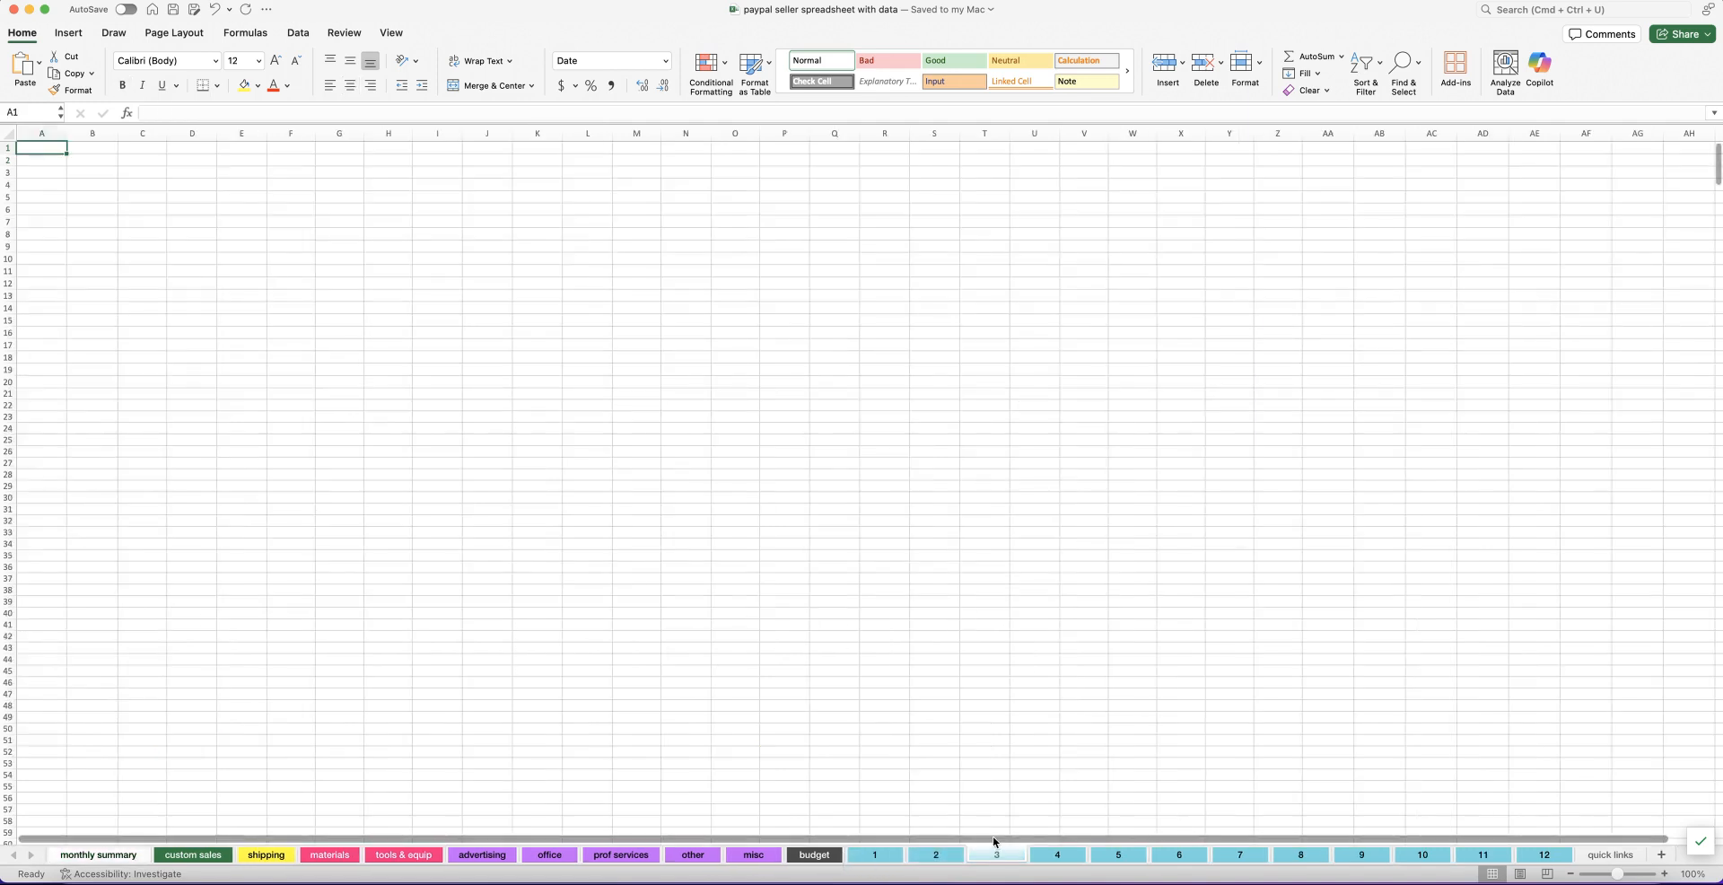
click(1060, 857)
click(1113, 857)
click(1163, 857)
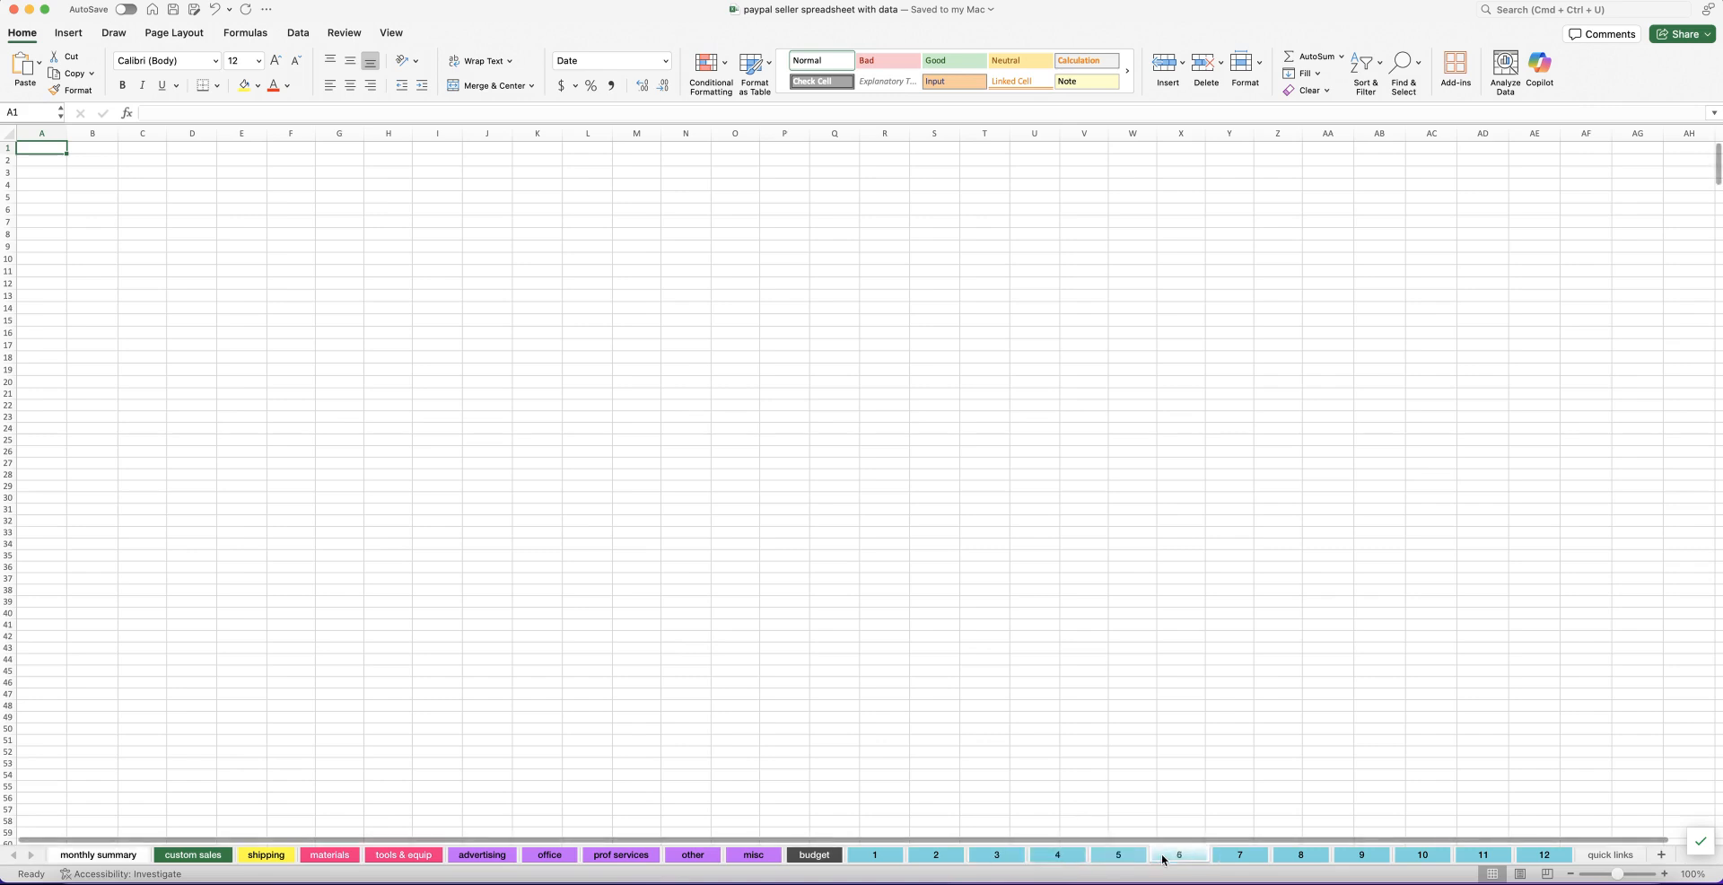
click(108, 857)
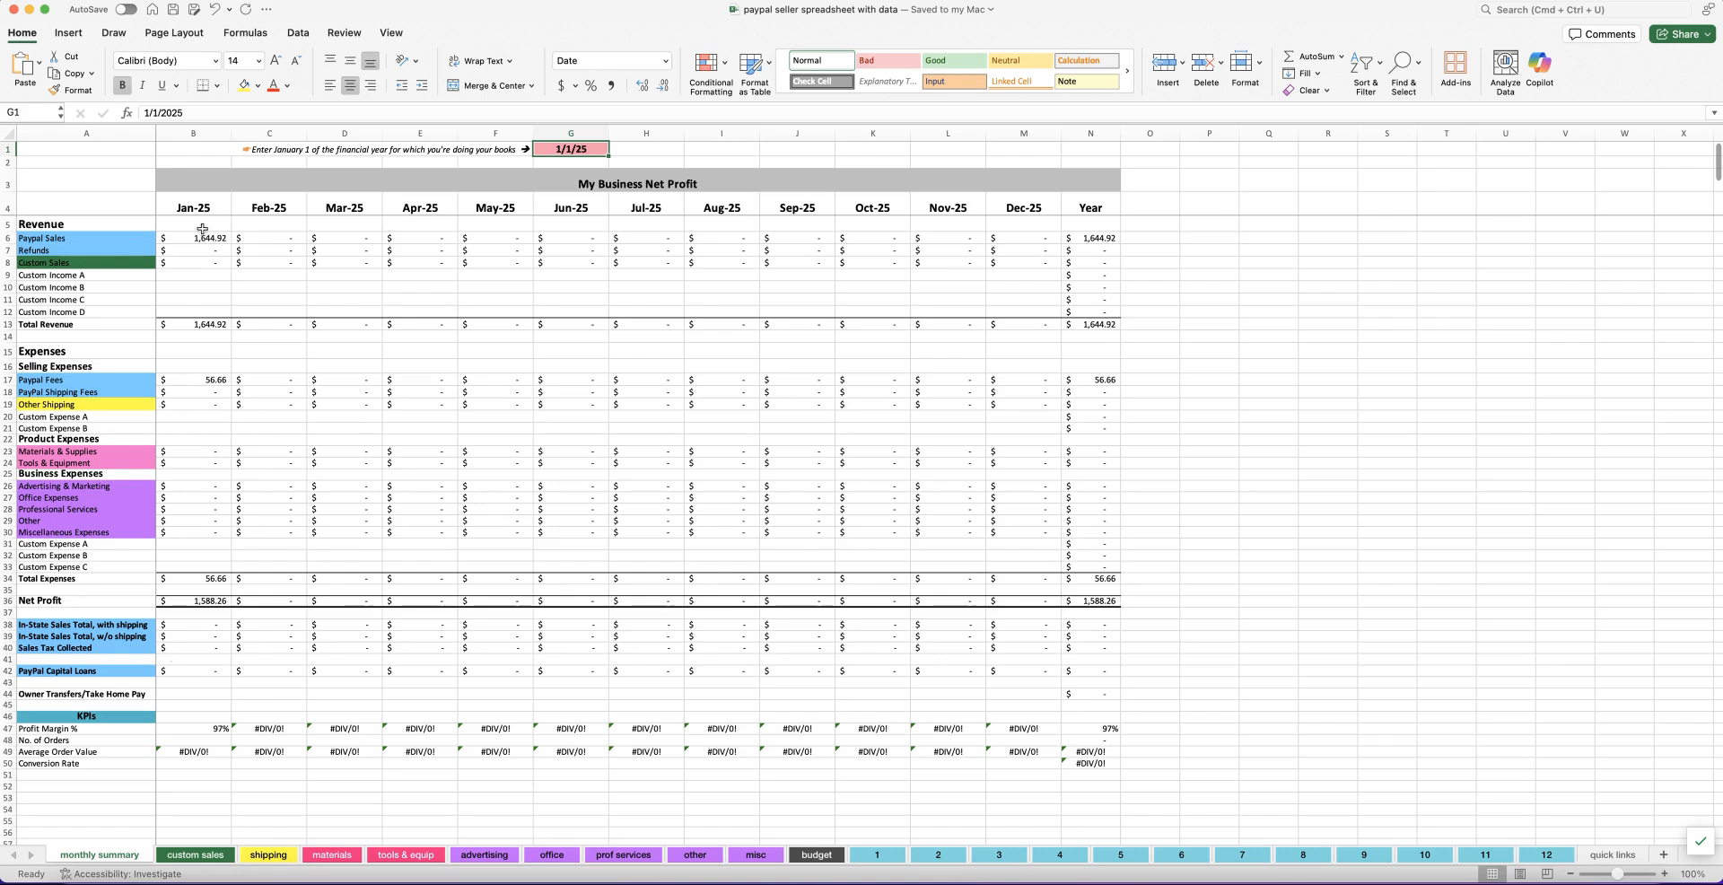
Step: Examine the January formulas for PayPal sales, refunds, PayPal fees, shipping fees, in-state sales, sales tax collected and PayPal capital loans
click(182, 240)
click(169, 251)
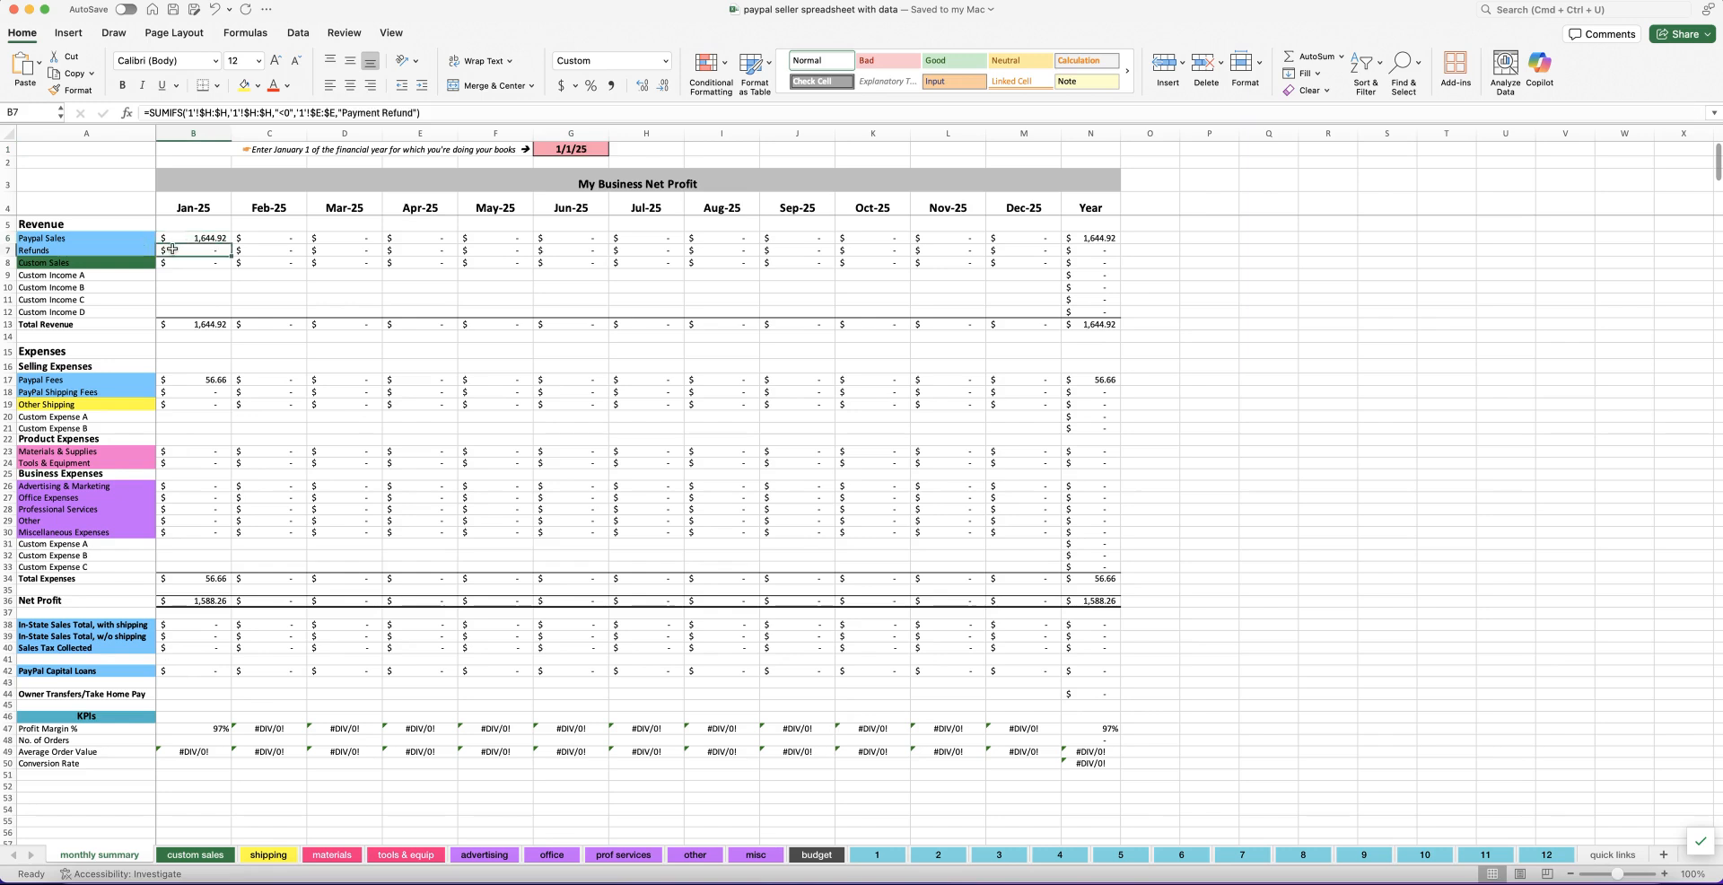
click(183, 379)
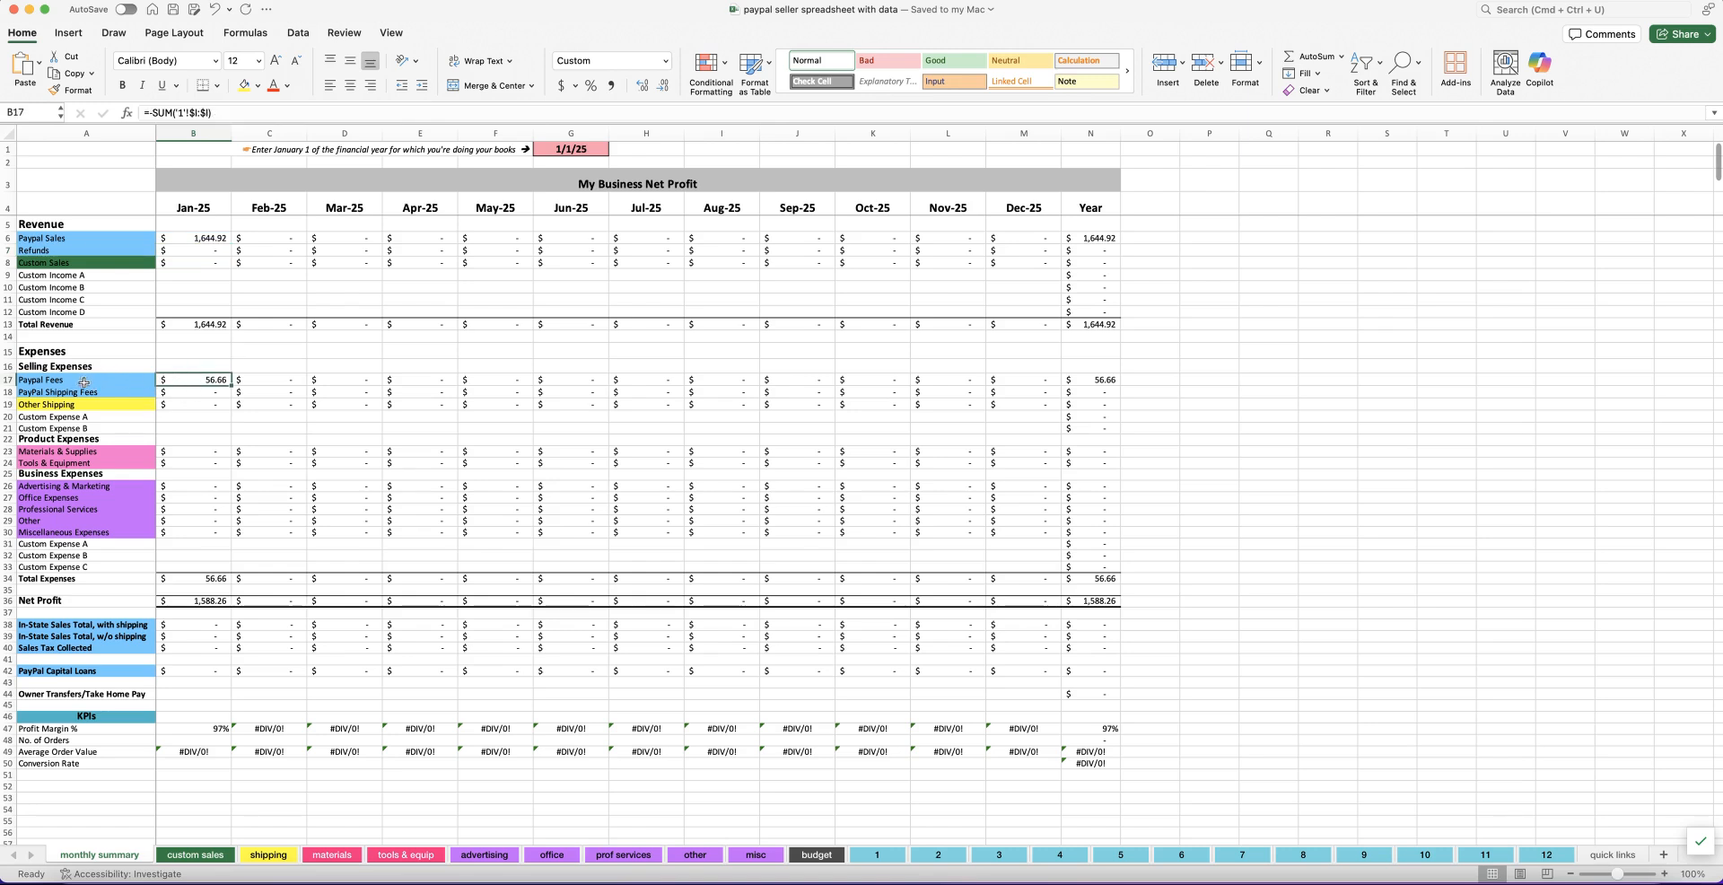
click(184, 395)
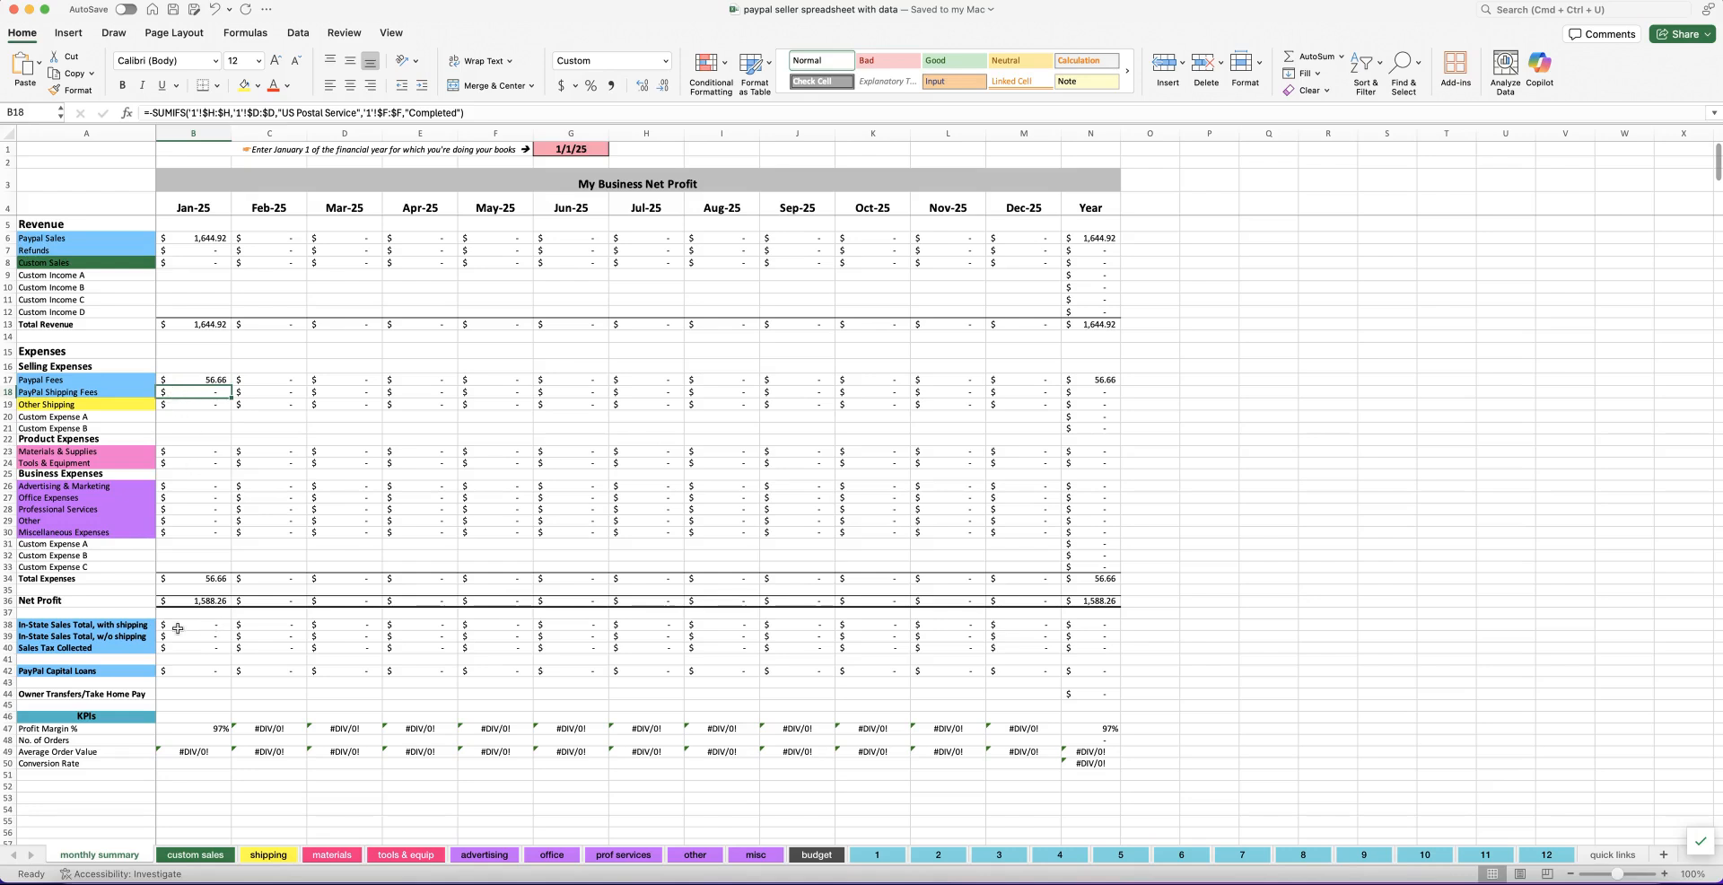
drag(177, 626, 180, 648)
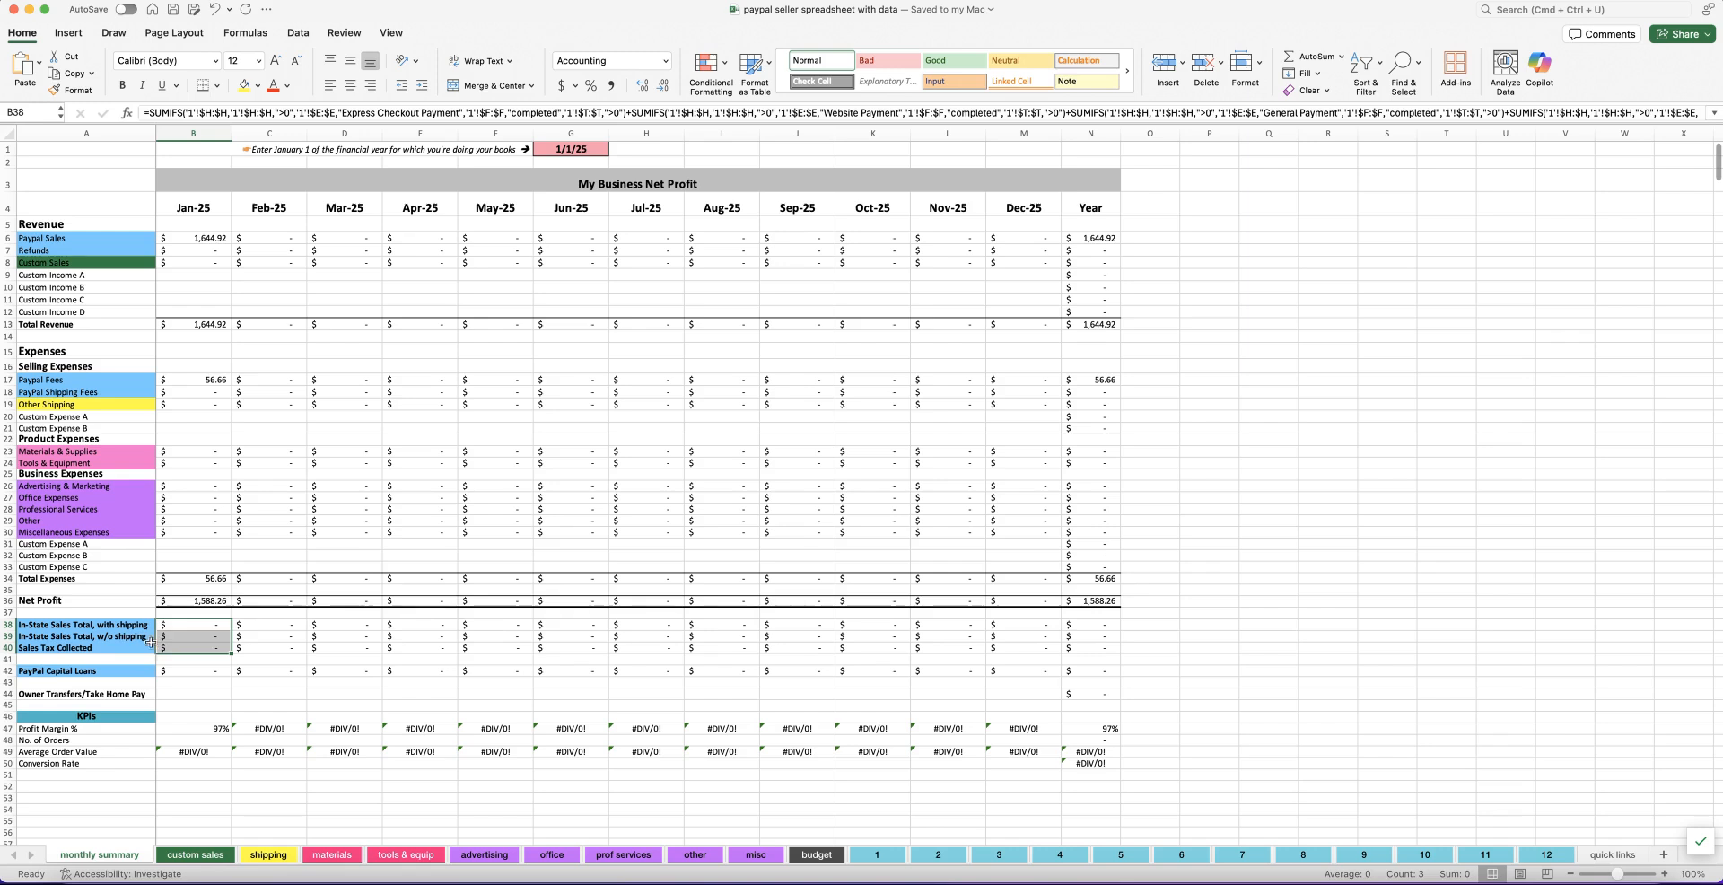
click(97, 634)
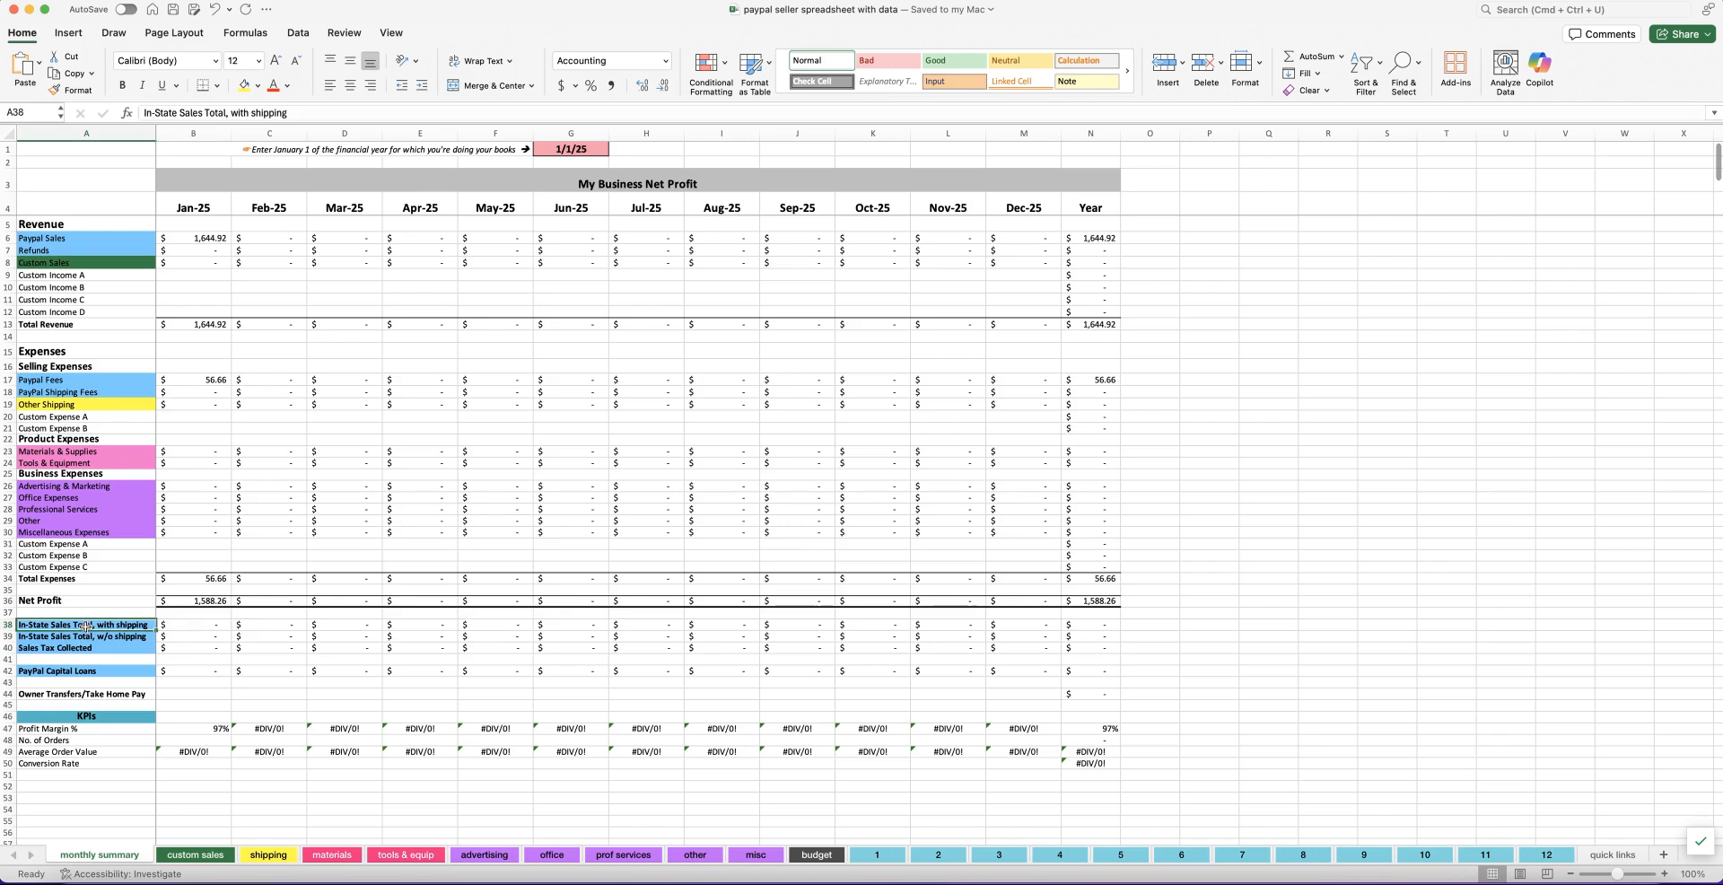
click(185, 648)
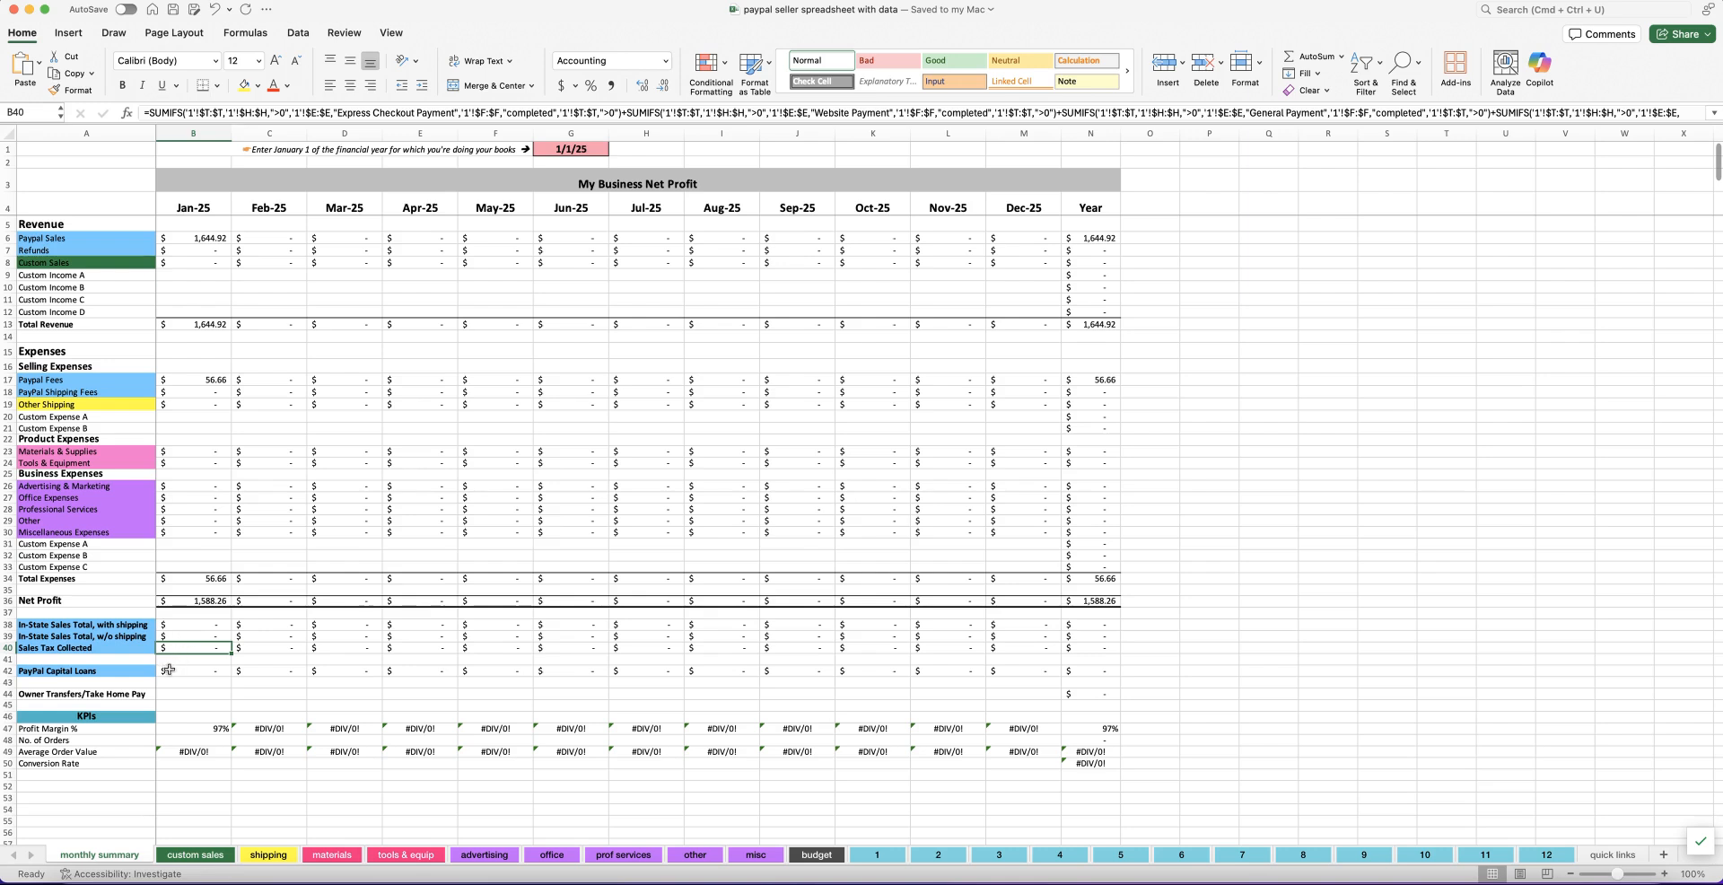
click(188, 672)
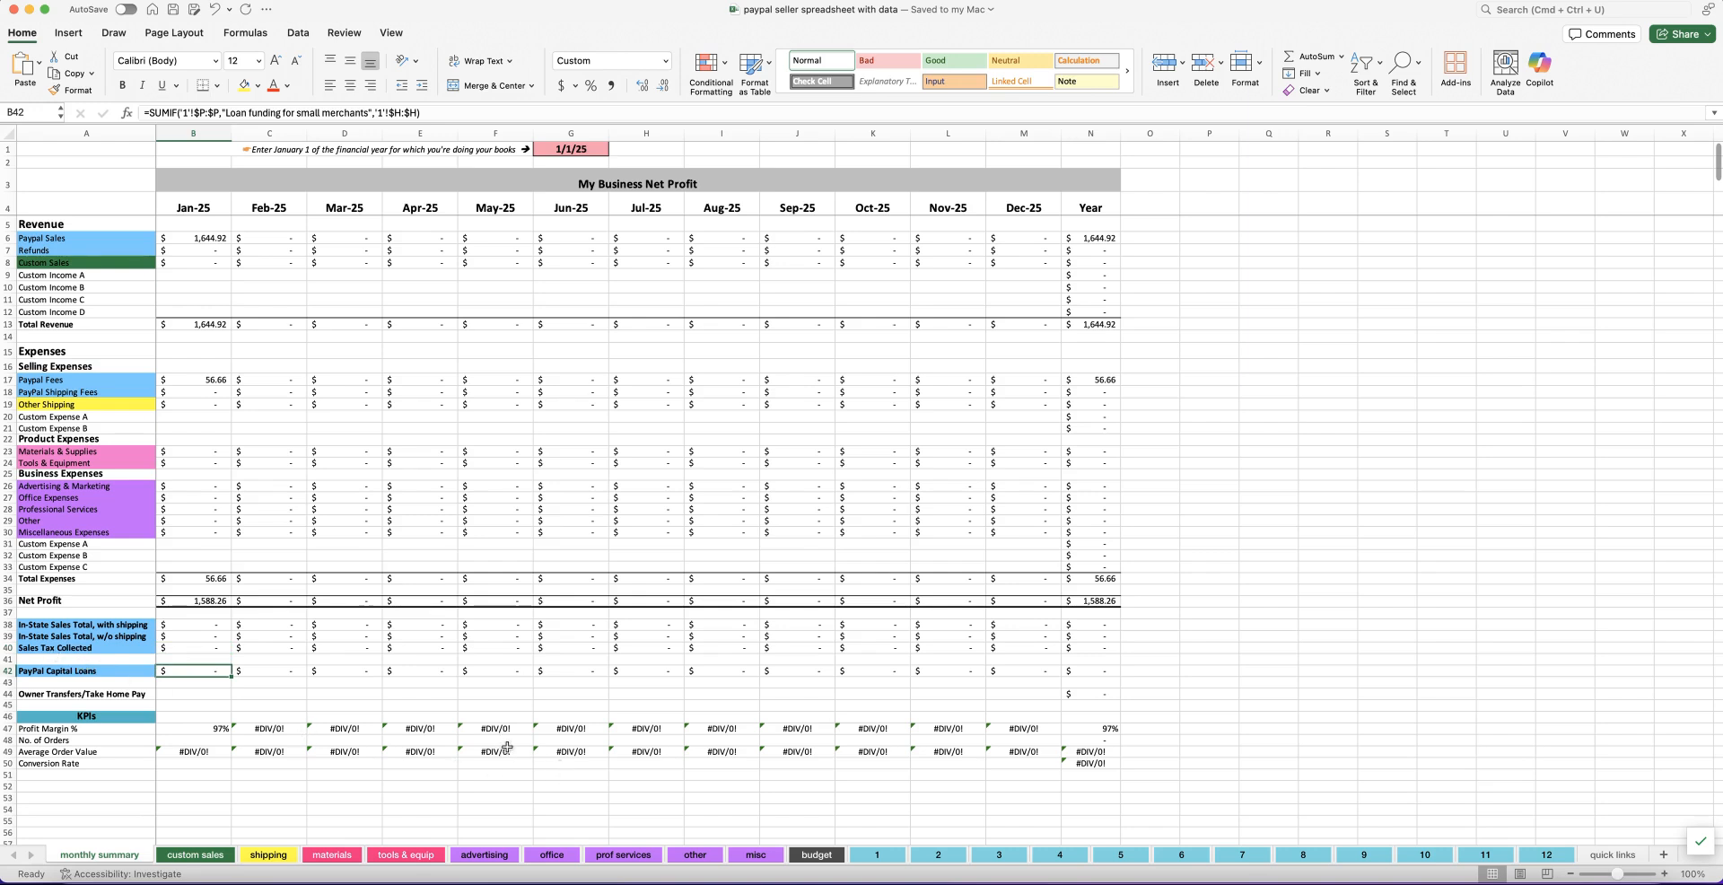
Step: Review January's total revenue formula, the custom sales sheet and the Custom Income A to D rows on the monthly summary
click(189, 324)
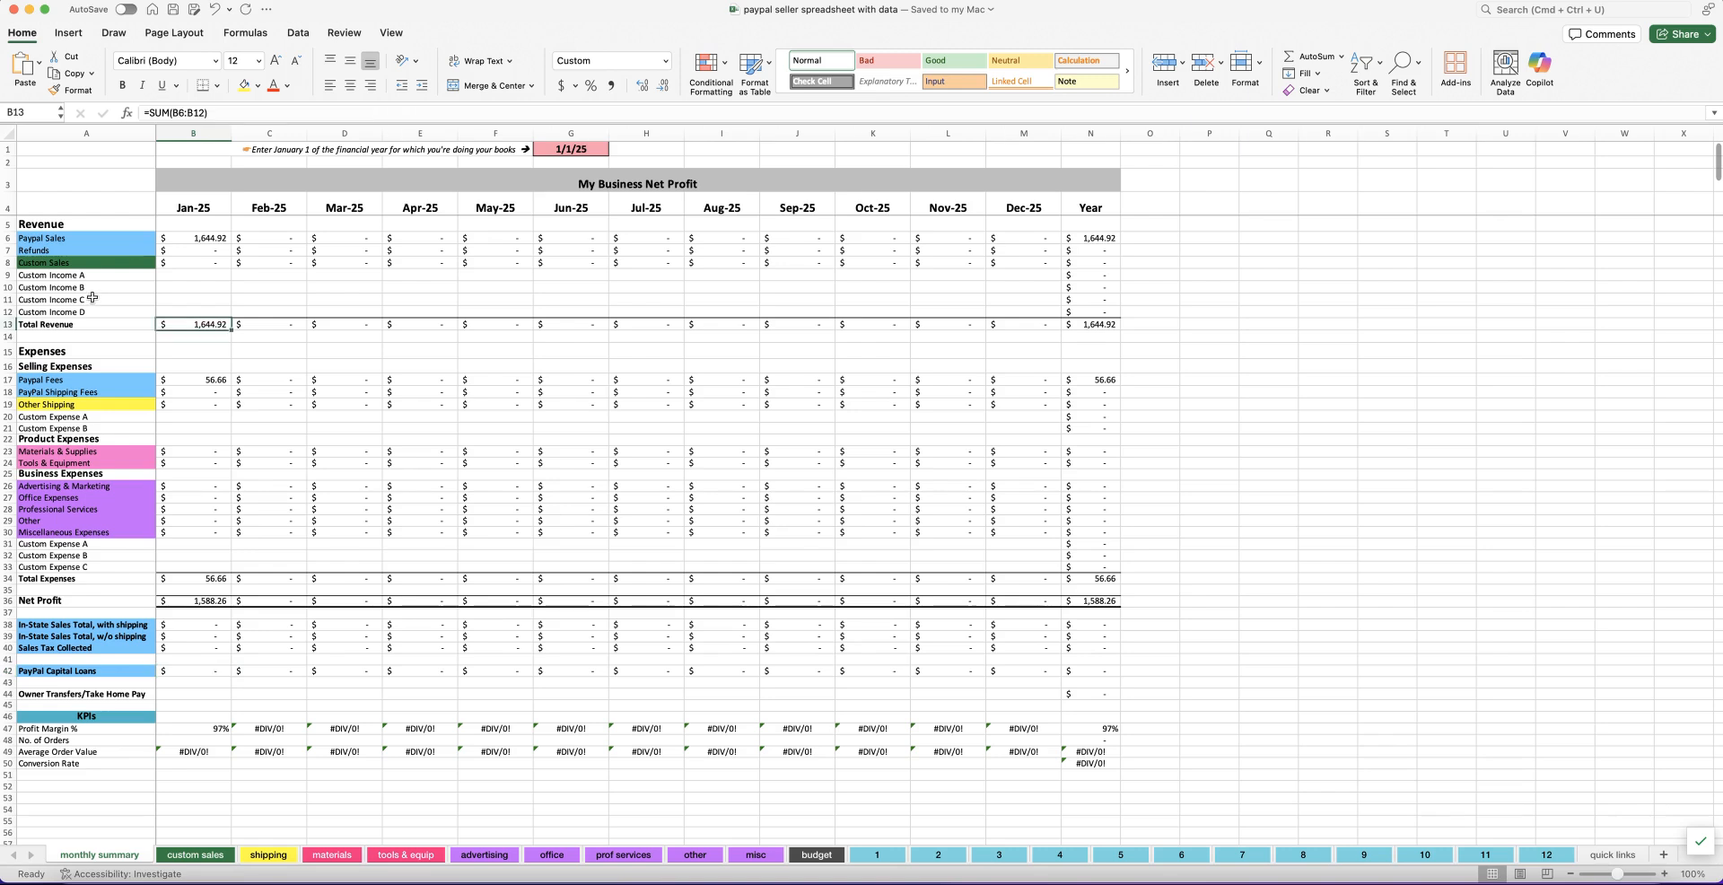
click(88, 277)
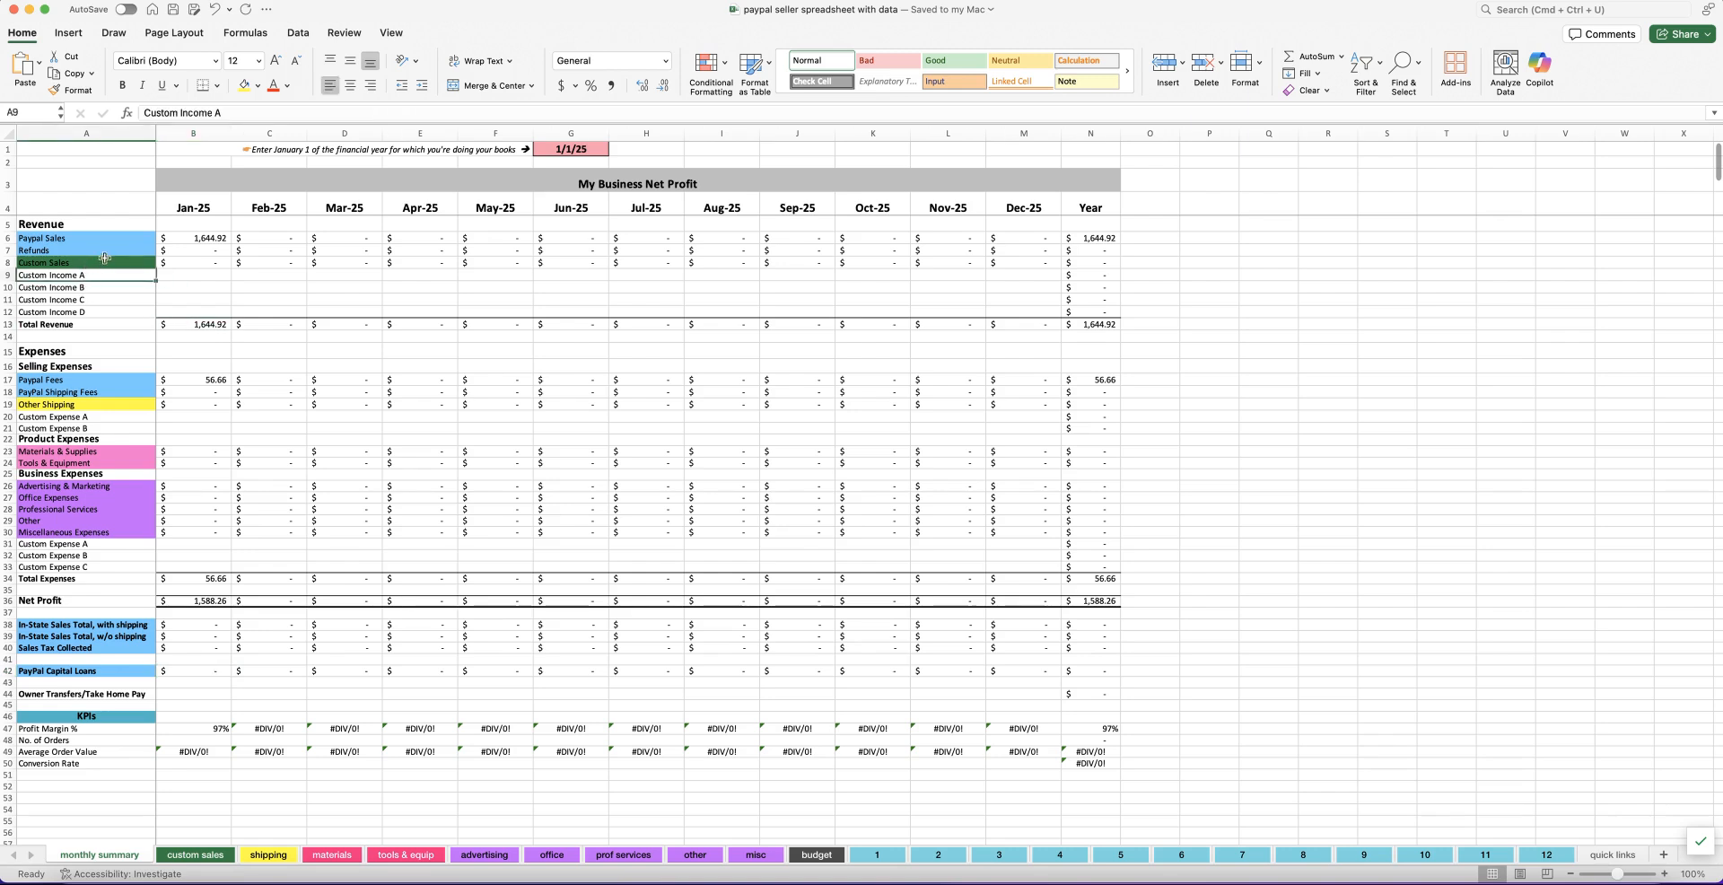
click(195, 854)
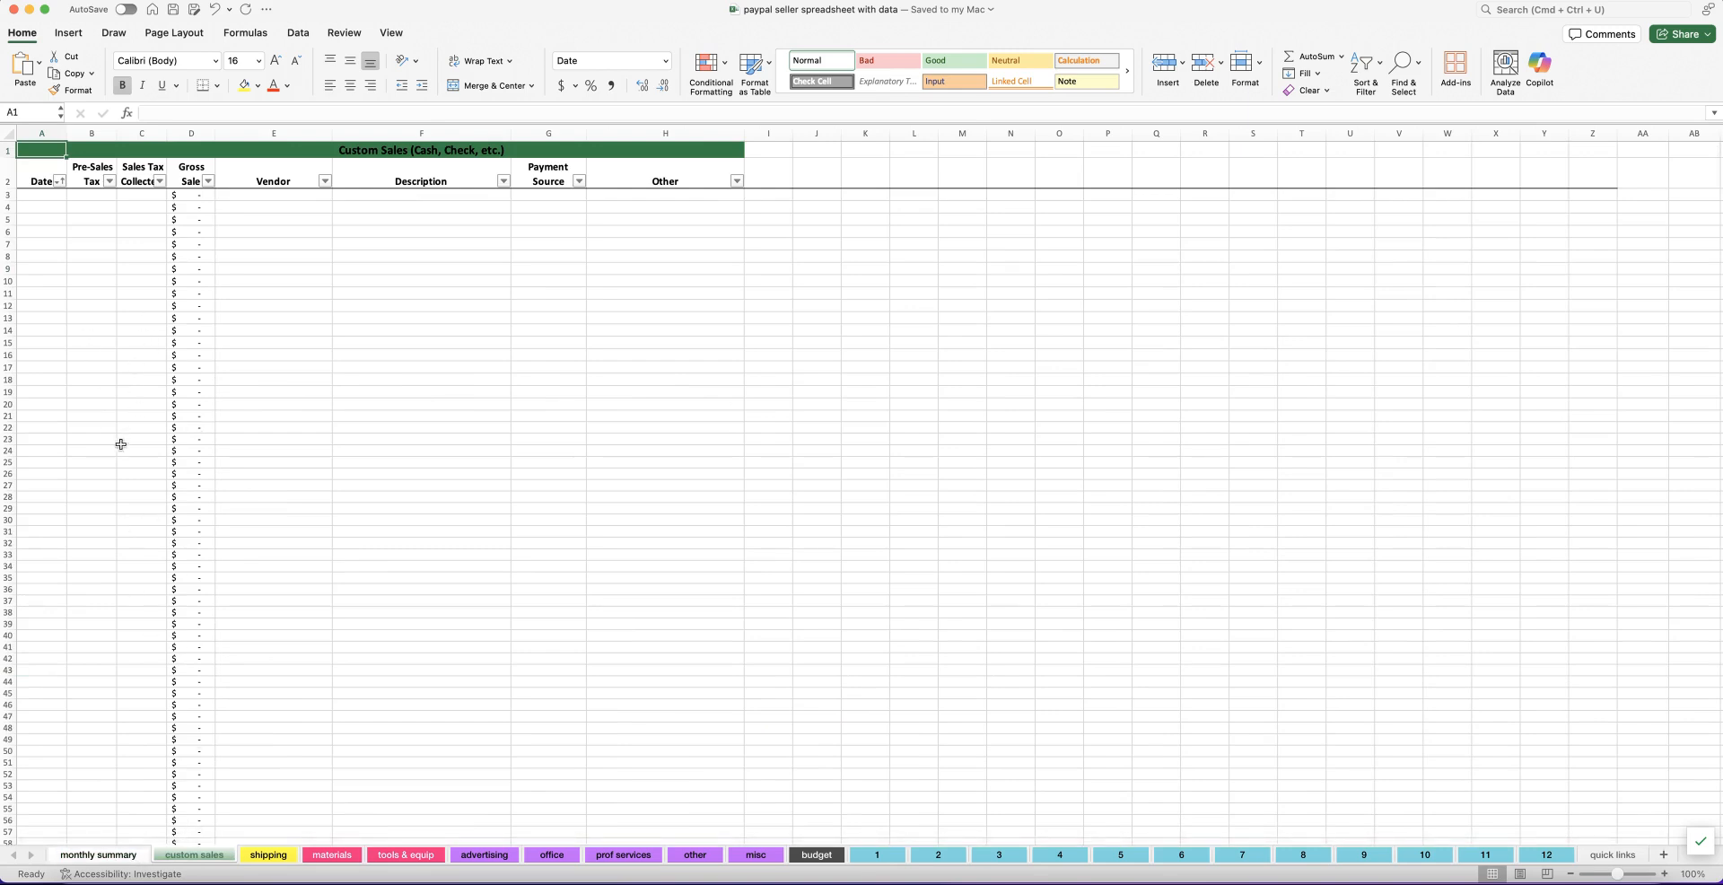
click(88, 857)
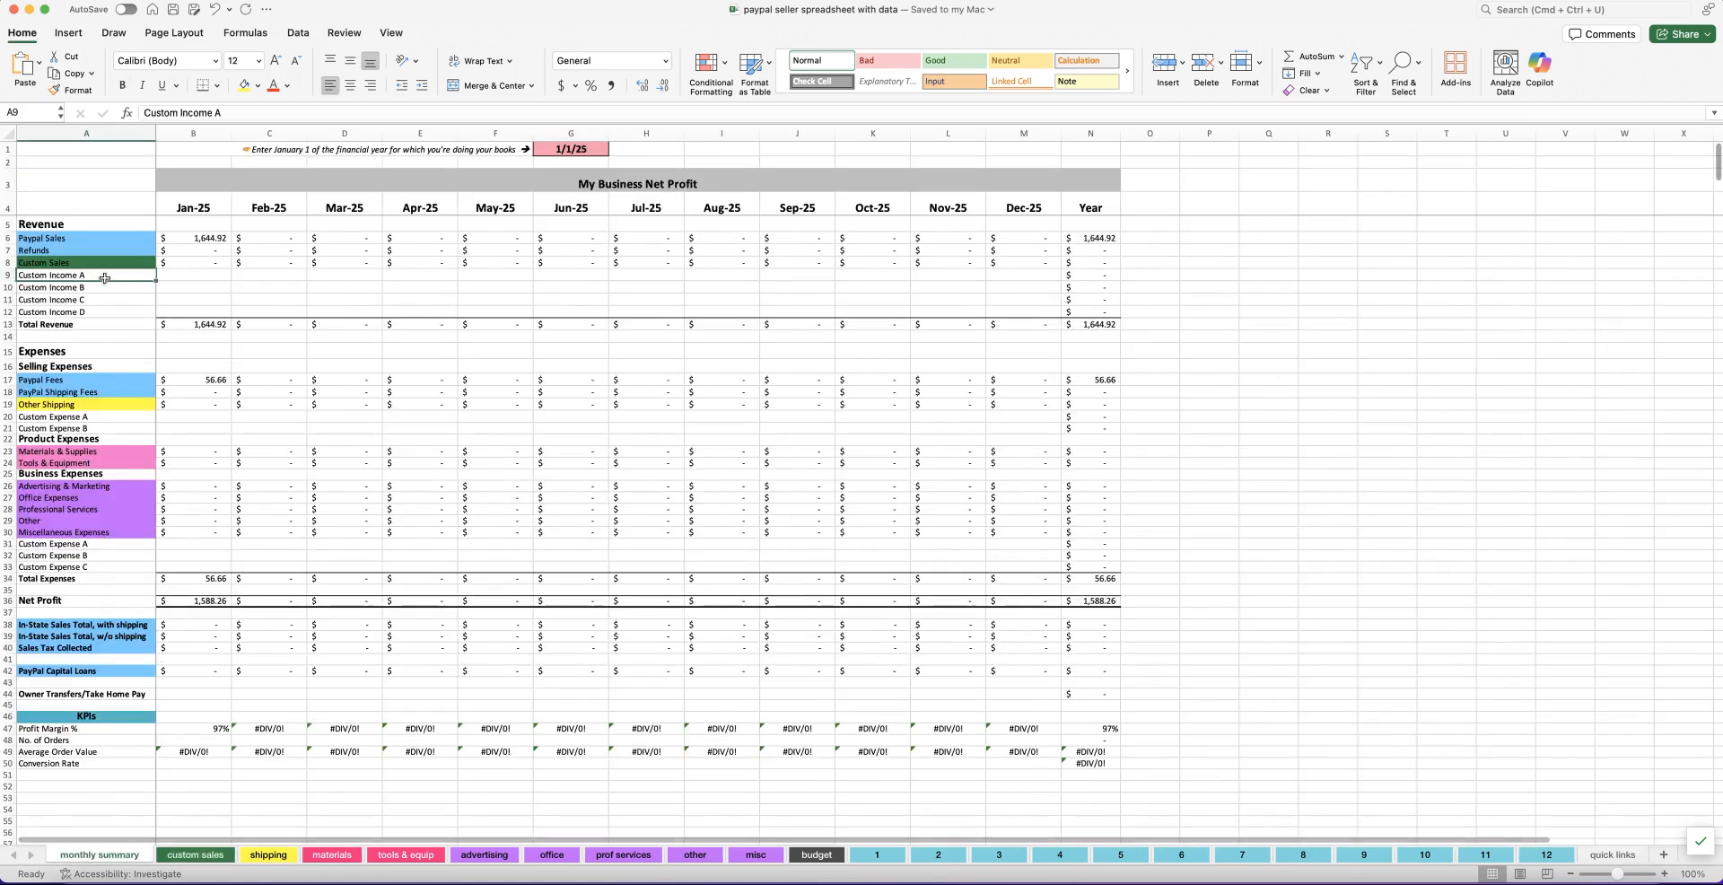
drag(103, 277, 106, 308)
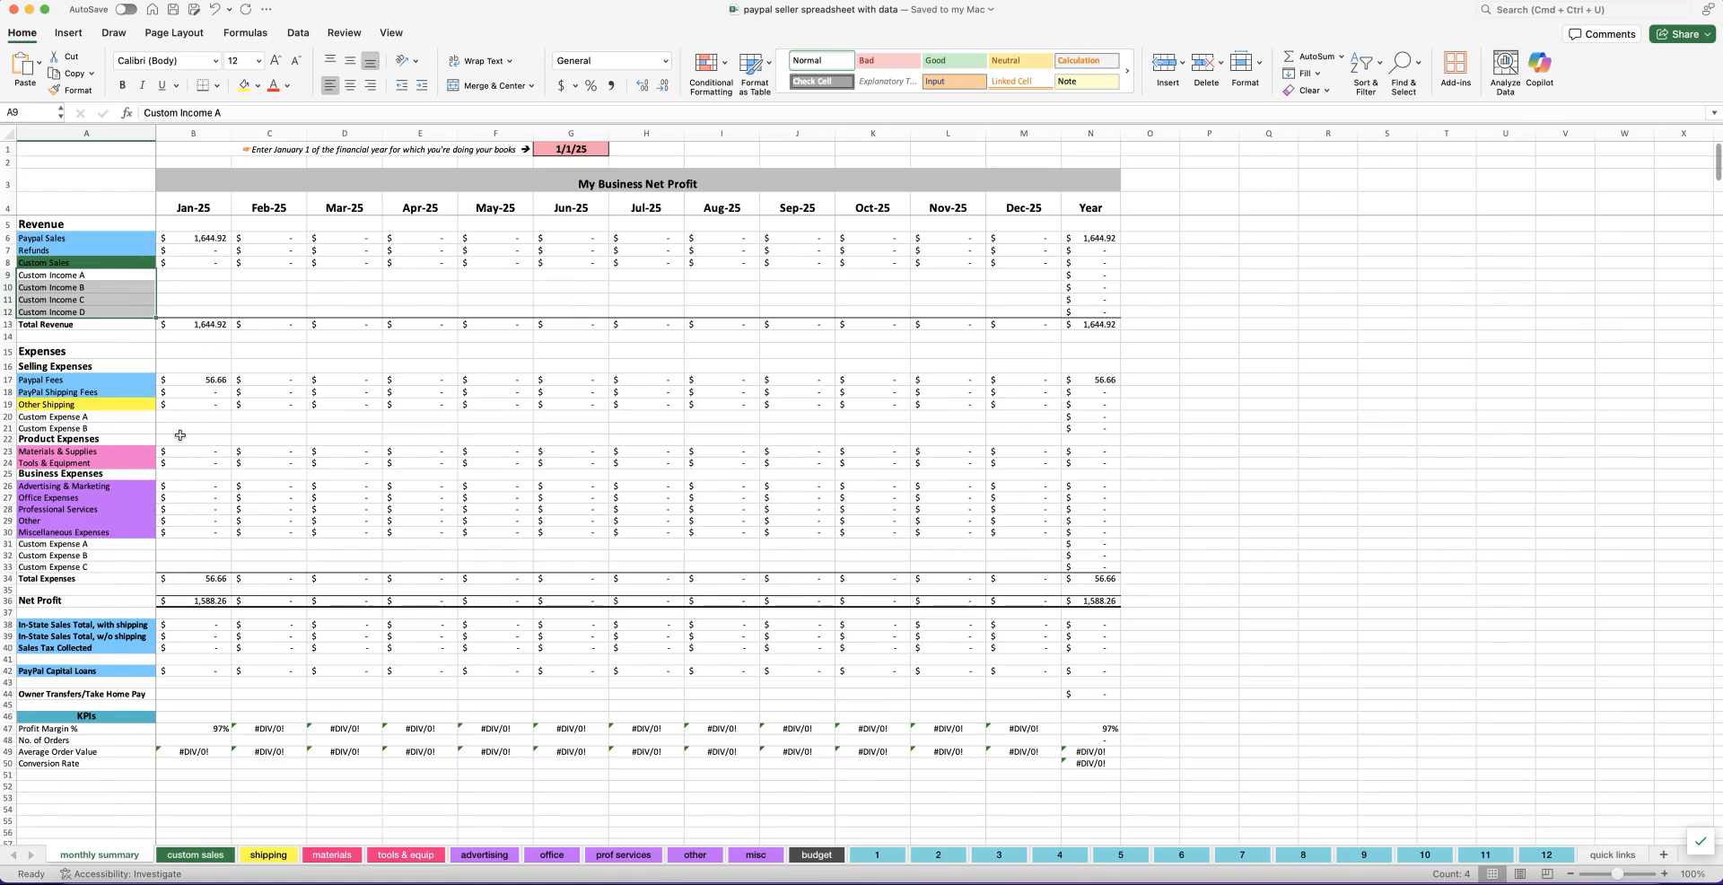
Step: Look through the shipping, materials, tools & equip, advertising, office and prof services sheets, and return to the monthly summary
click(276, 855)
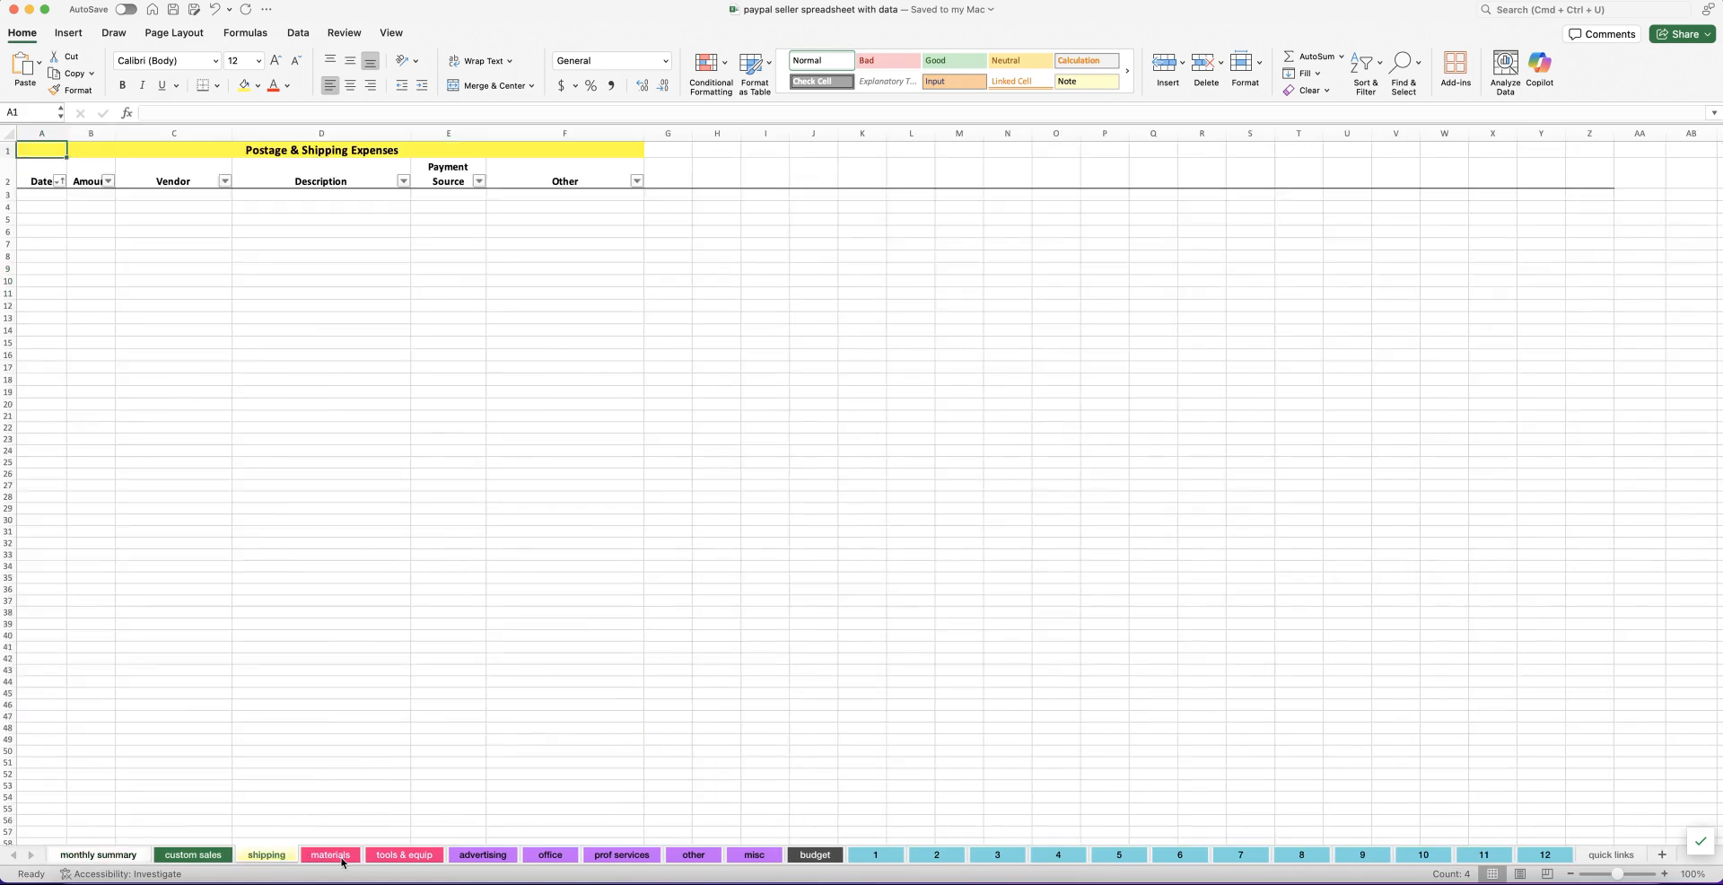
click(332, 855)
click(396, 857)
click(476, 855)
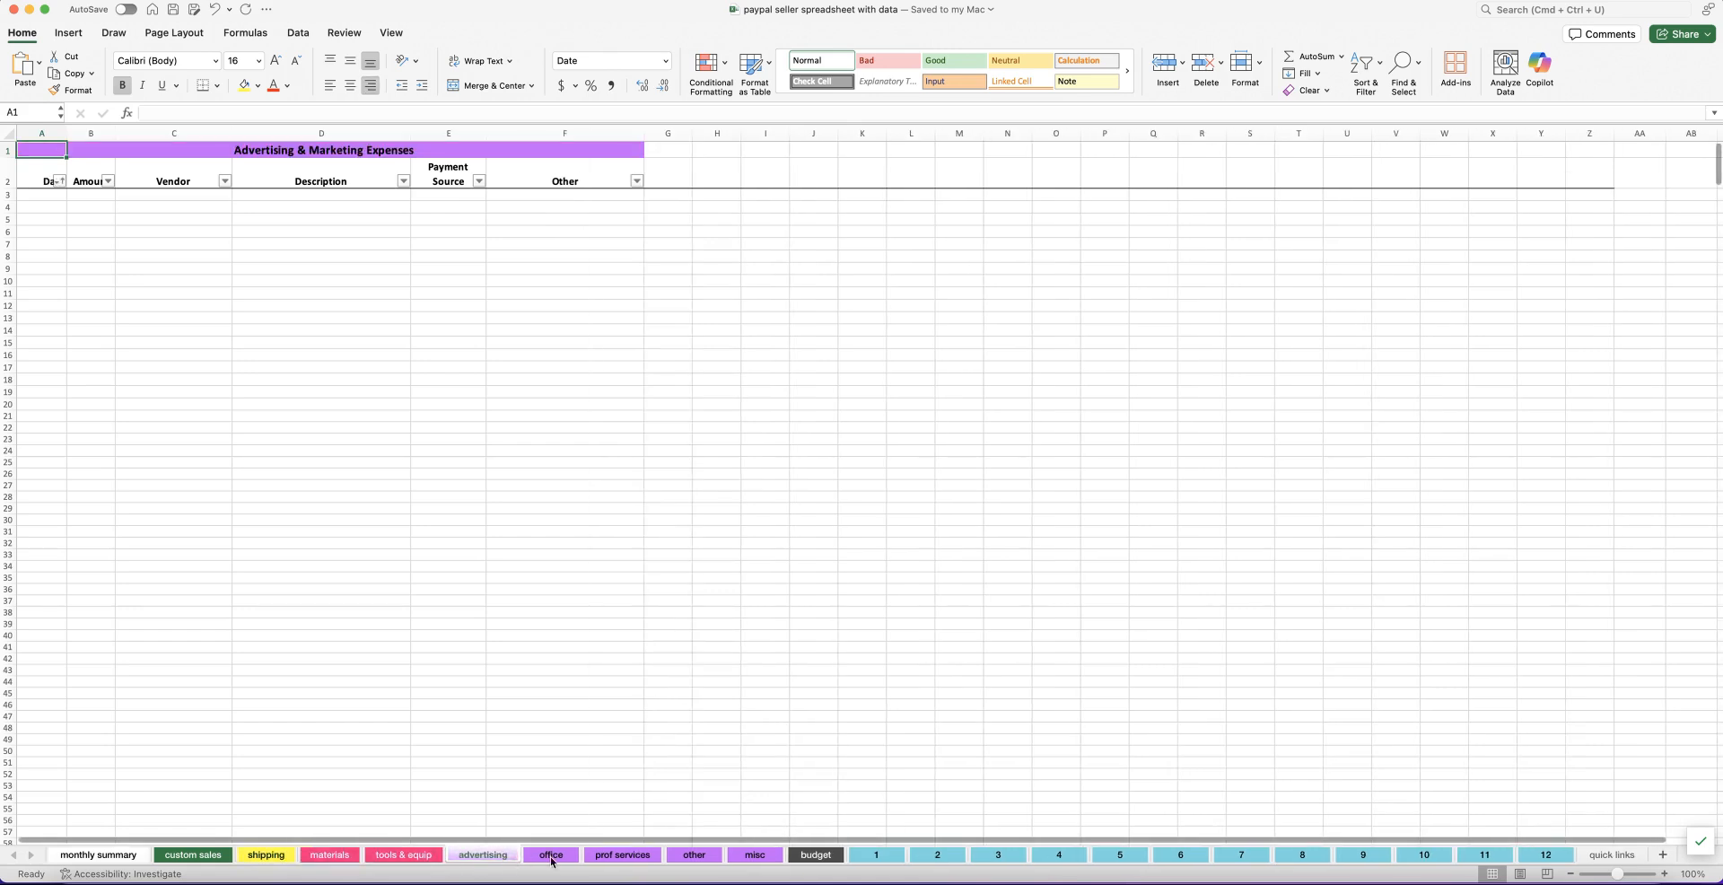
click(552, 856)
click(607, 857)
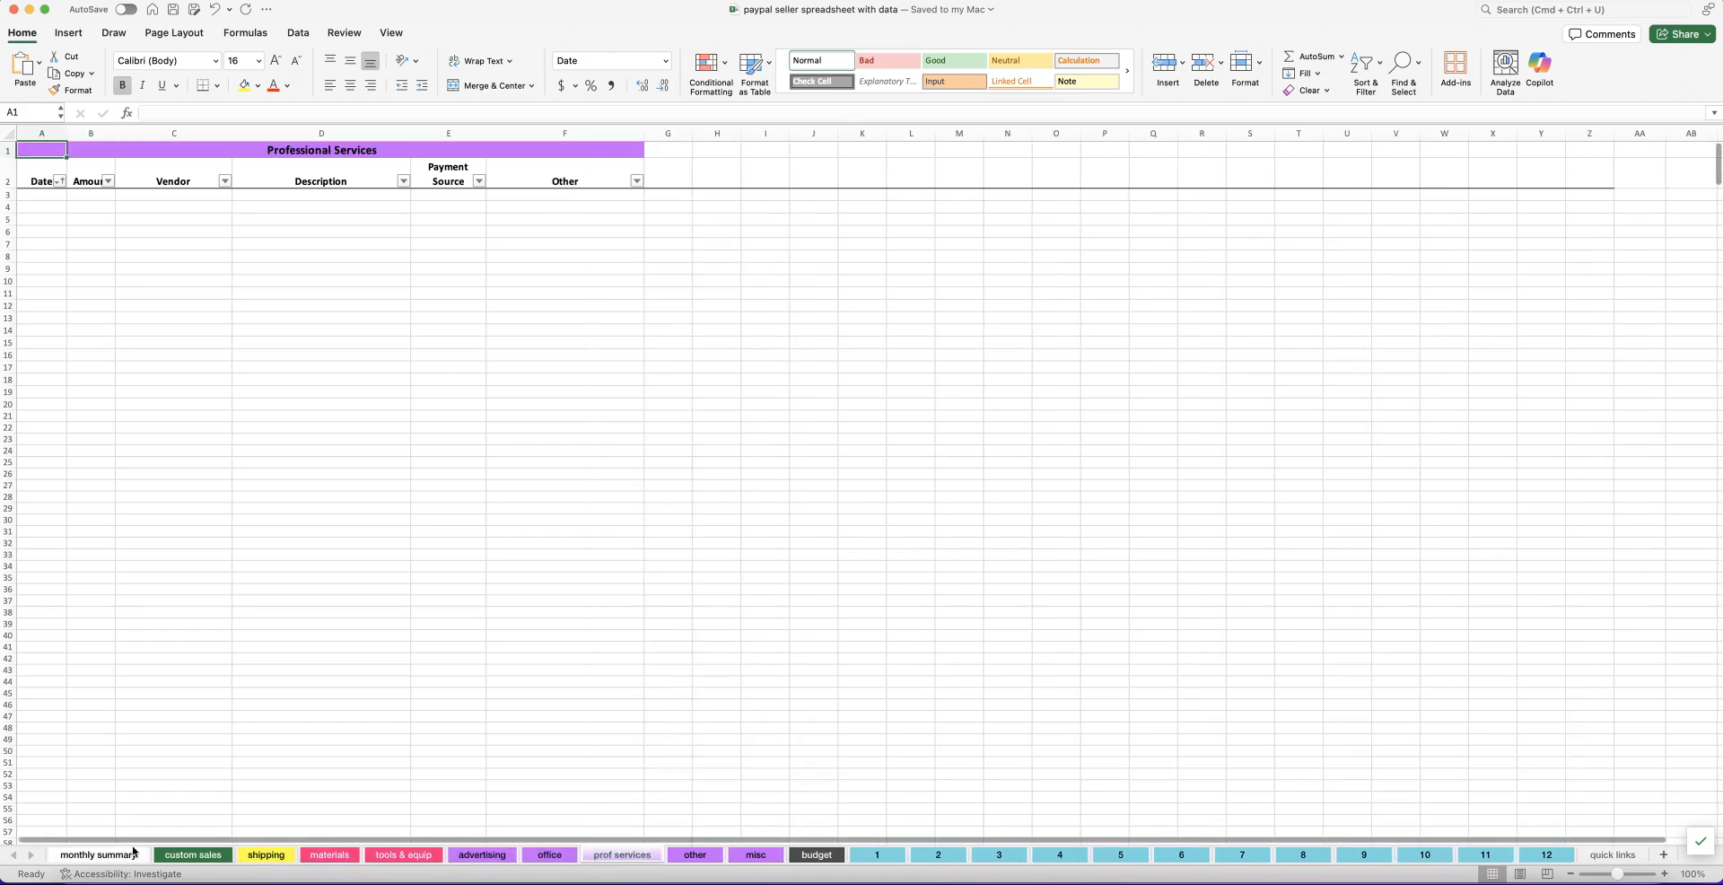
click(101, 856)
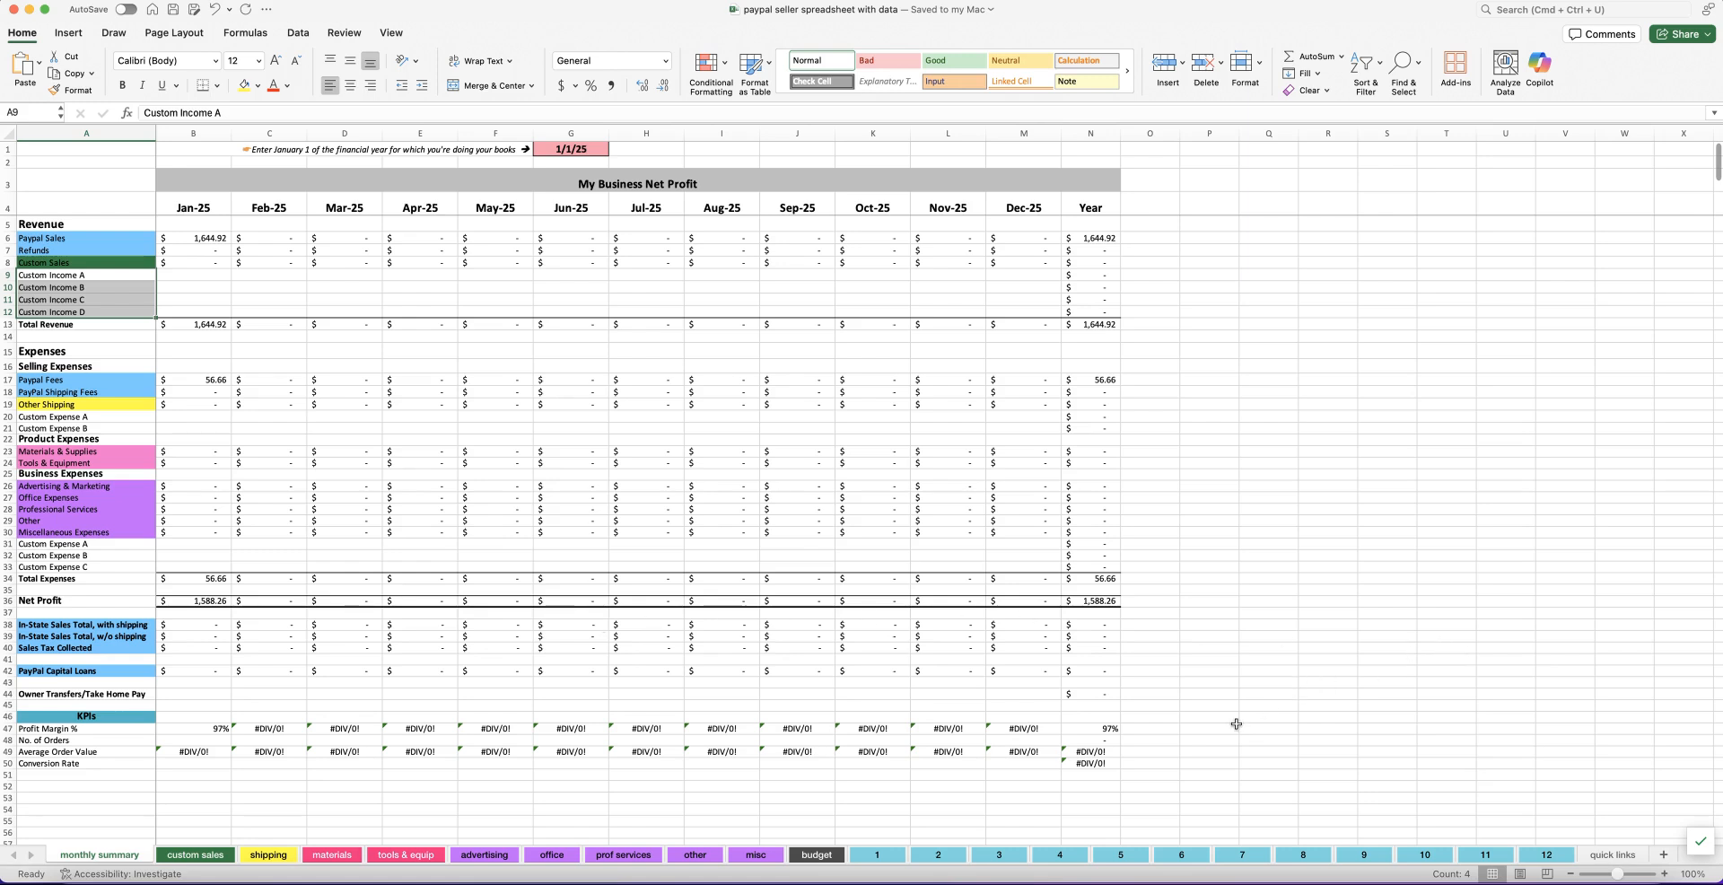
Step: Switch to the browser to view the PayPal Seller Spreadsheet instructions, and open the account area on paperandspark.com
key(super+Tab)
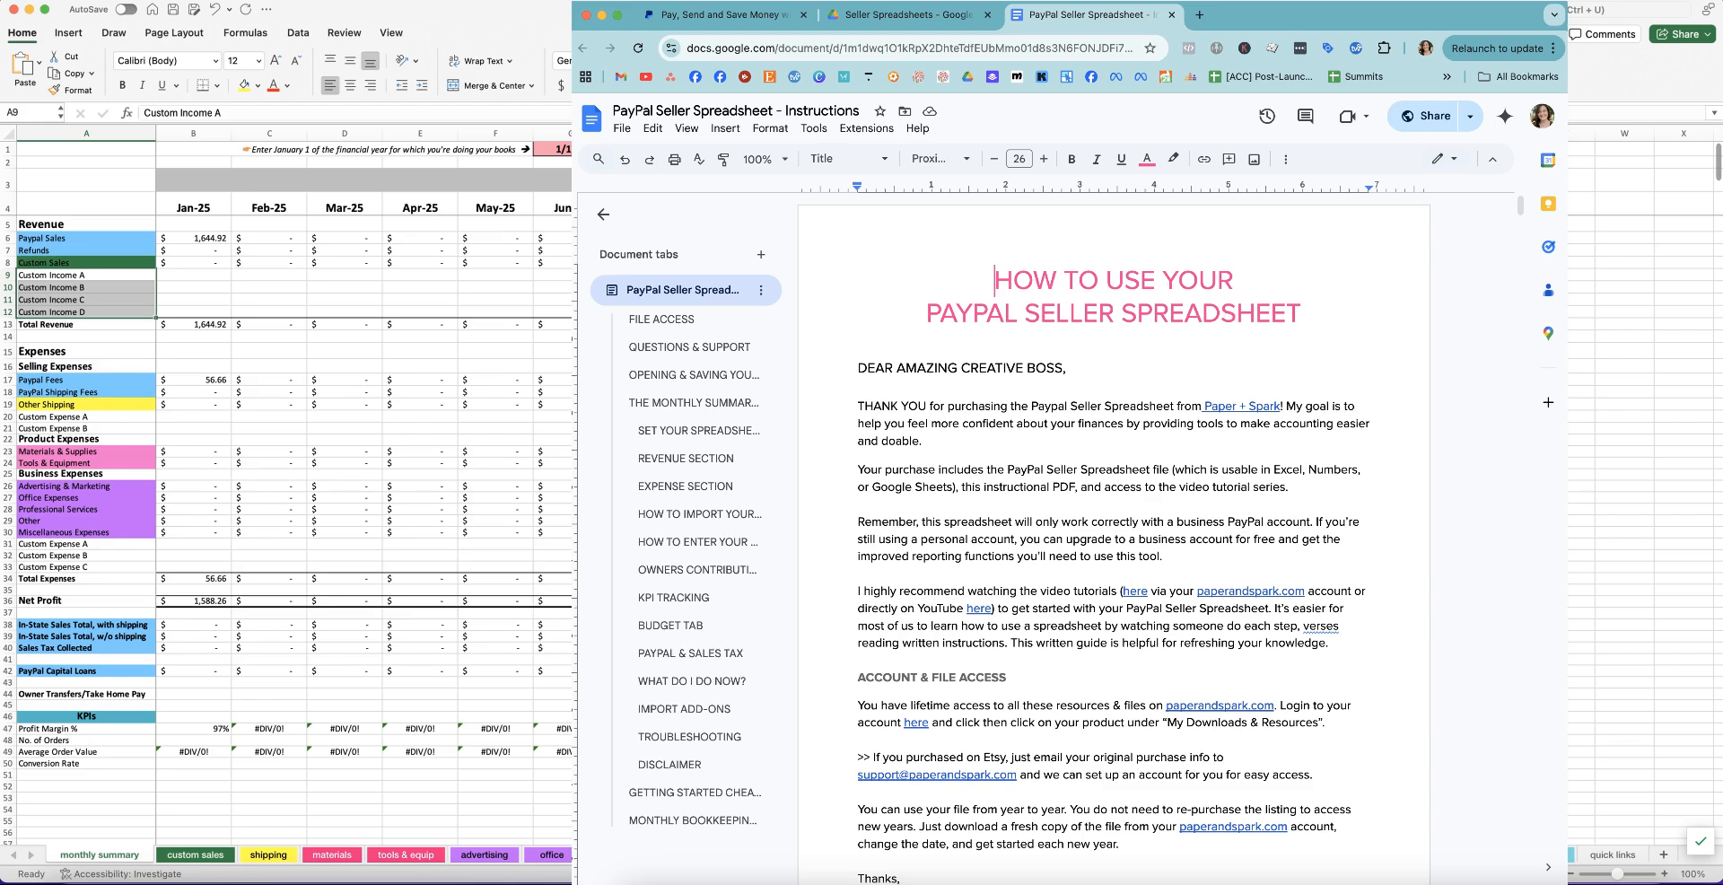
key(super+Tab)
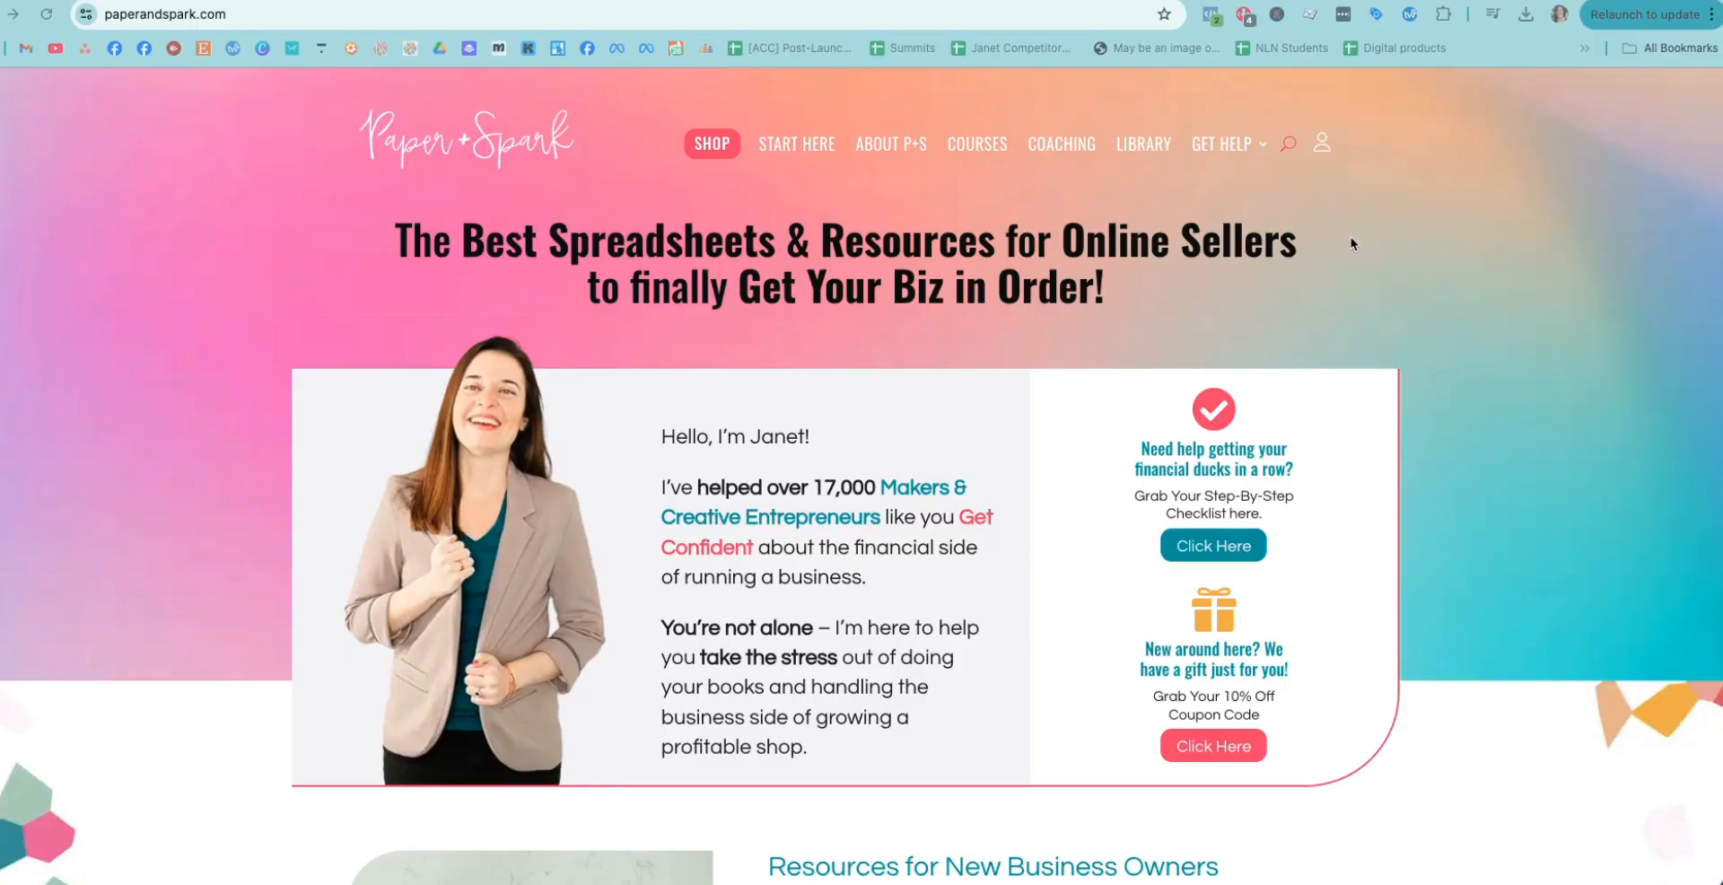
click(1318, 146)
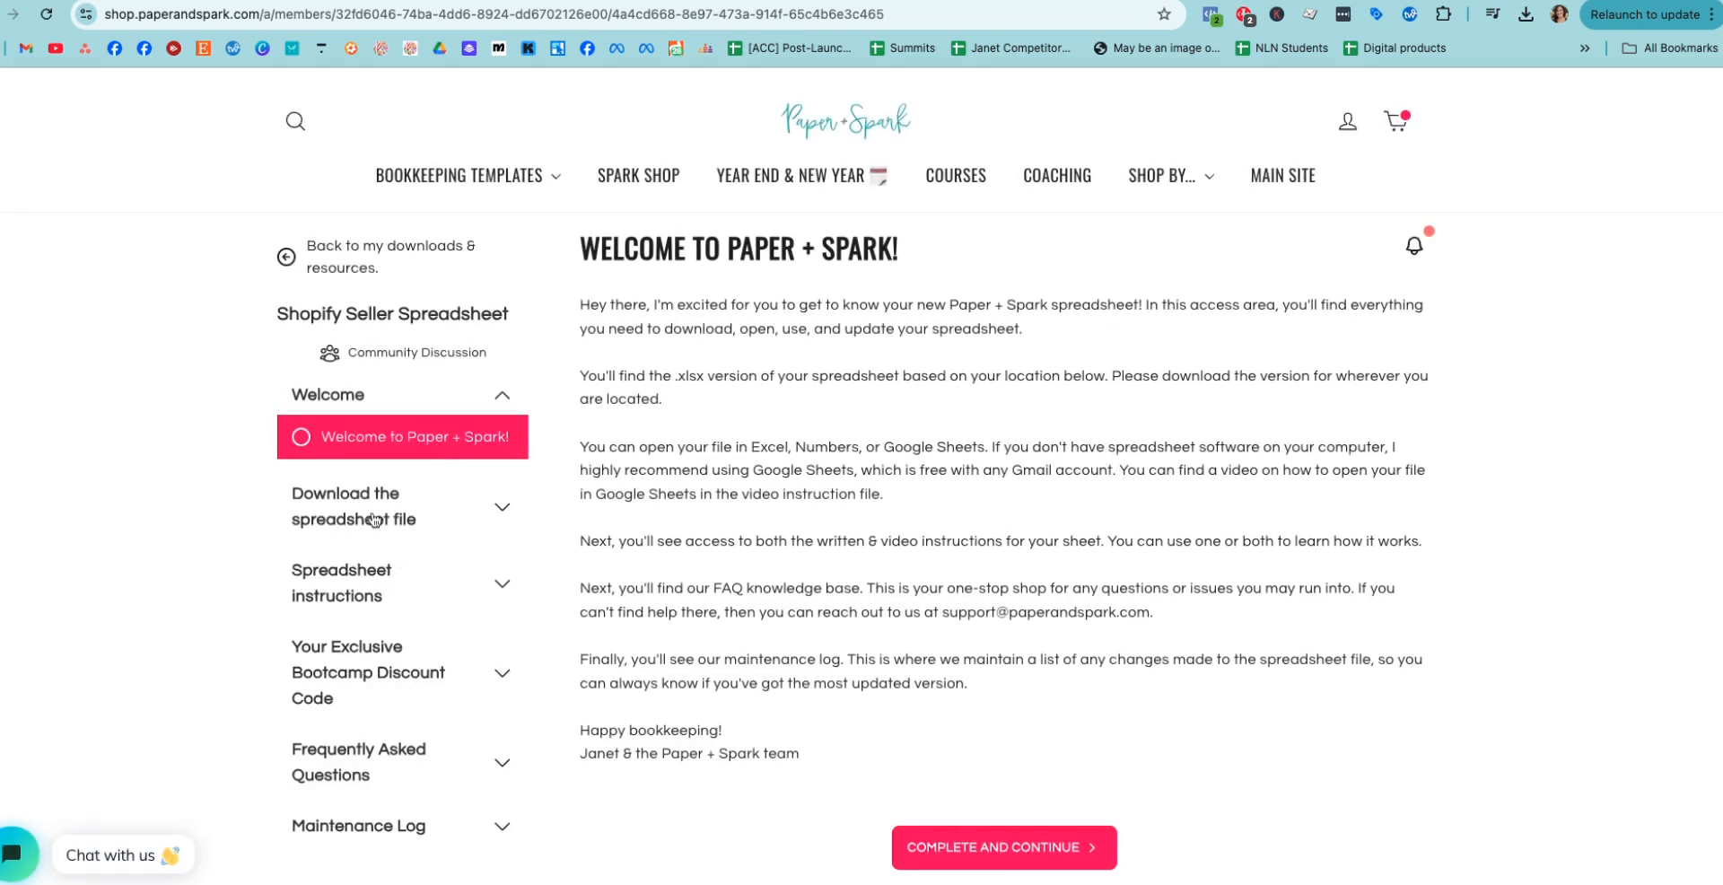
Step: Open the Shopify Seller Spreadsheet's download page and expand its spreadsheet instructions section
click(374, 519)
click(371, 599)
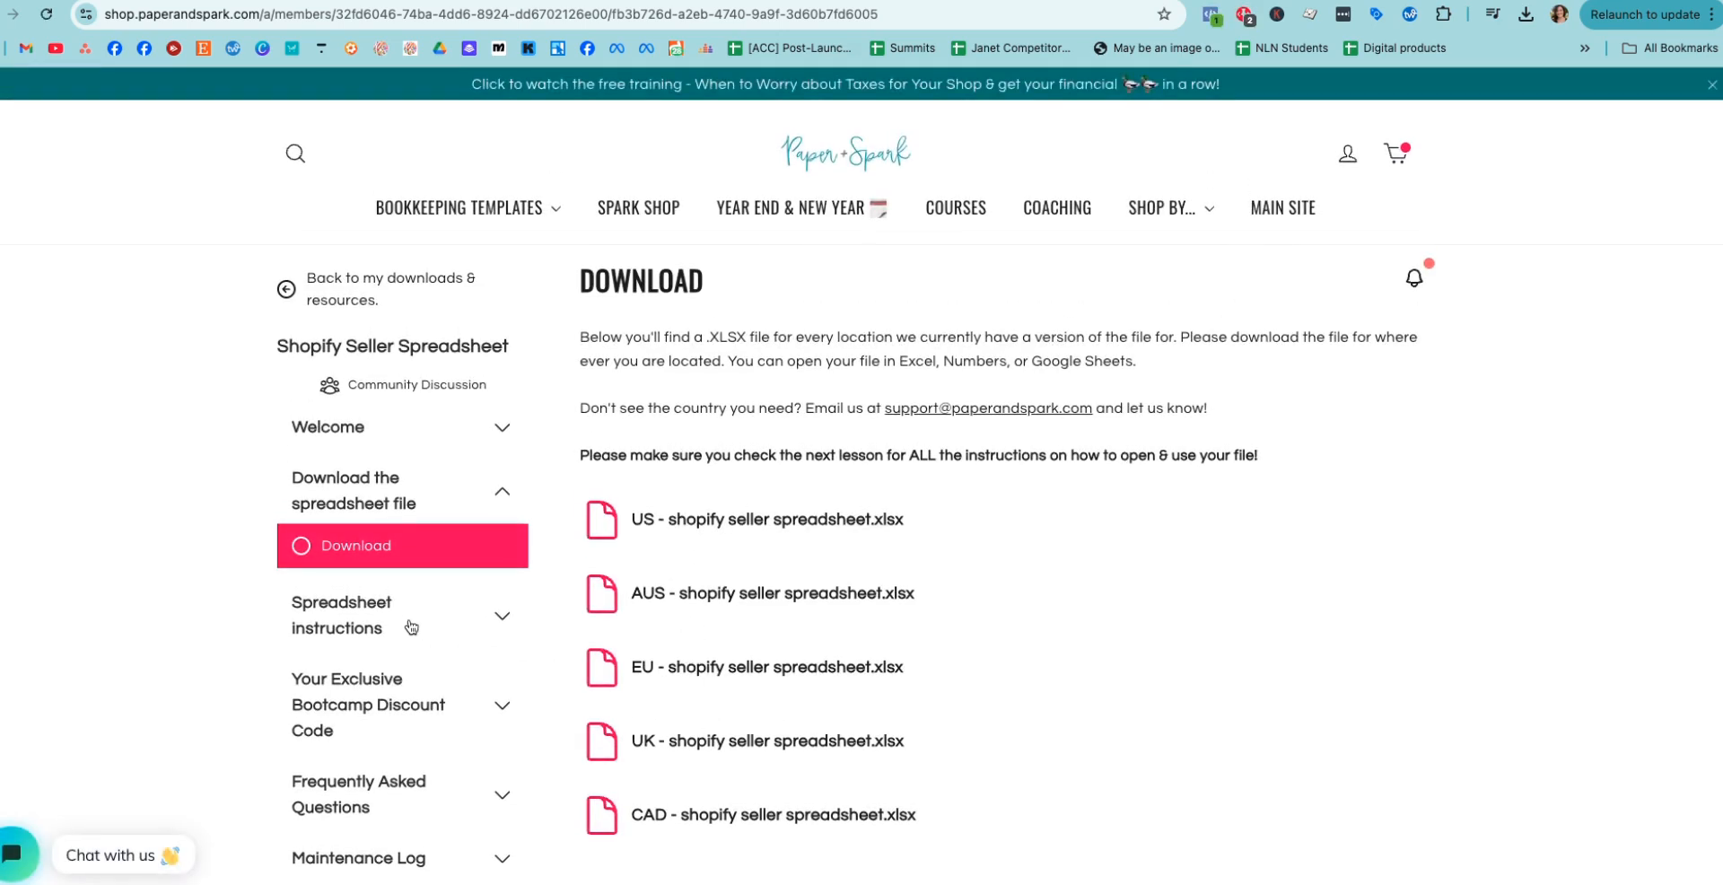
click(419, 634)
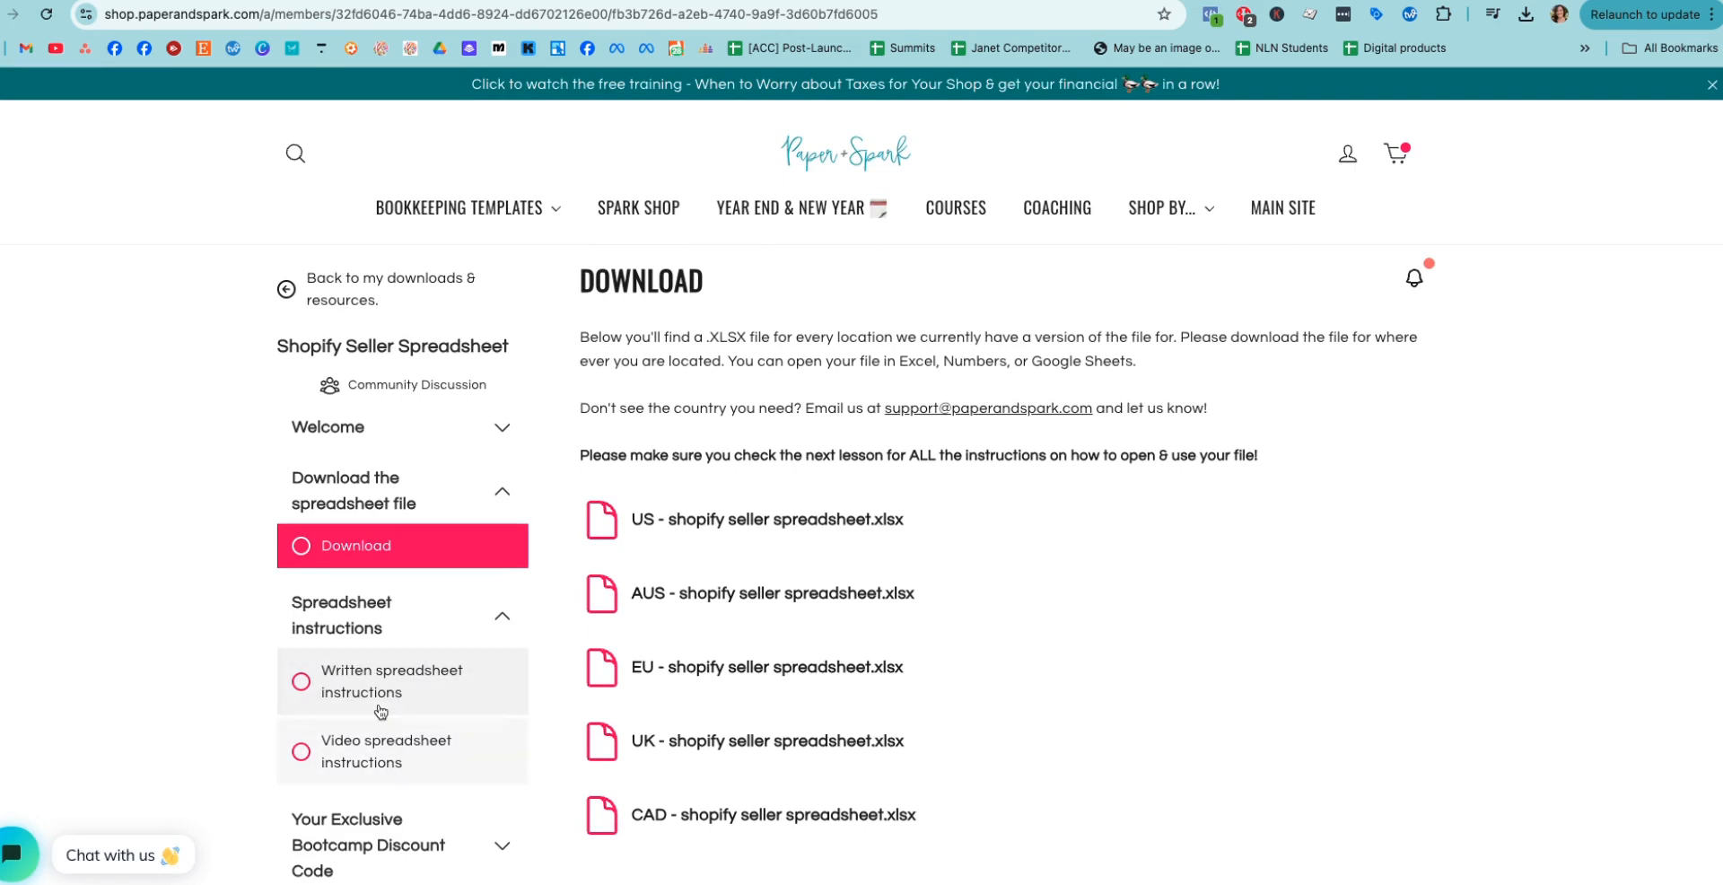
scroll(379, 709, down, 1)
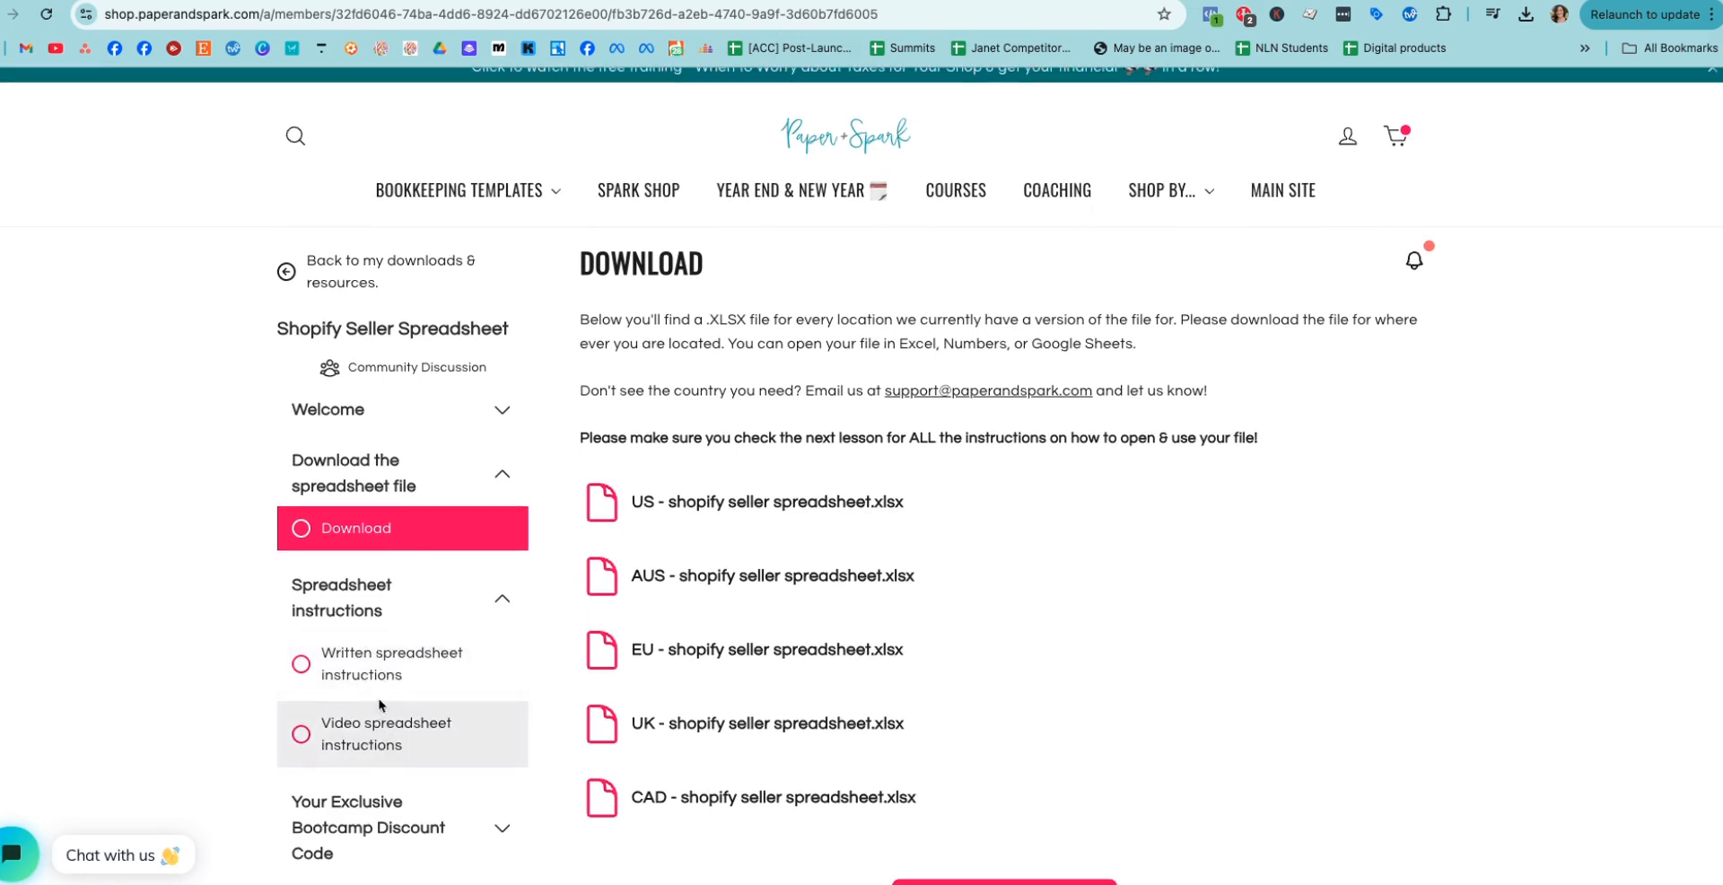
Step: Check the Frequently Asked Questions section and open the maintenance log of the Shopify Seller Spreadsheet resources
scroll(378, 705, down, 4)
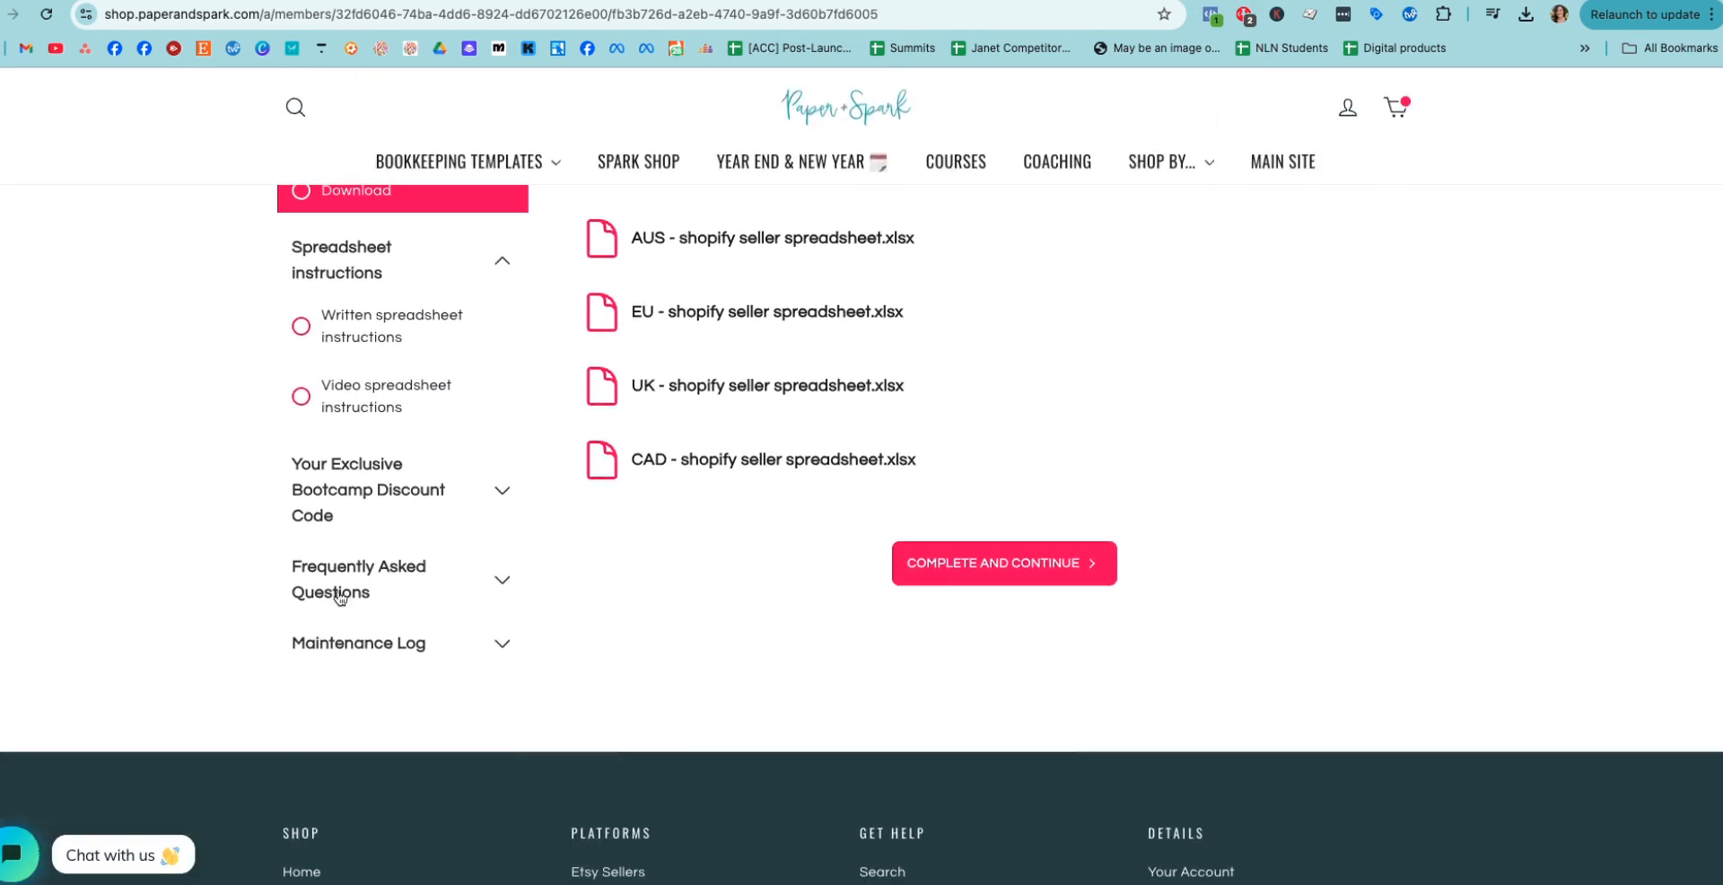
click(342, 601)
click(377, 693)
click(387, 734)
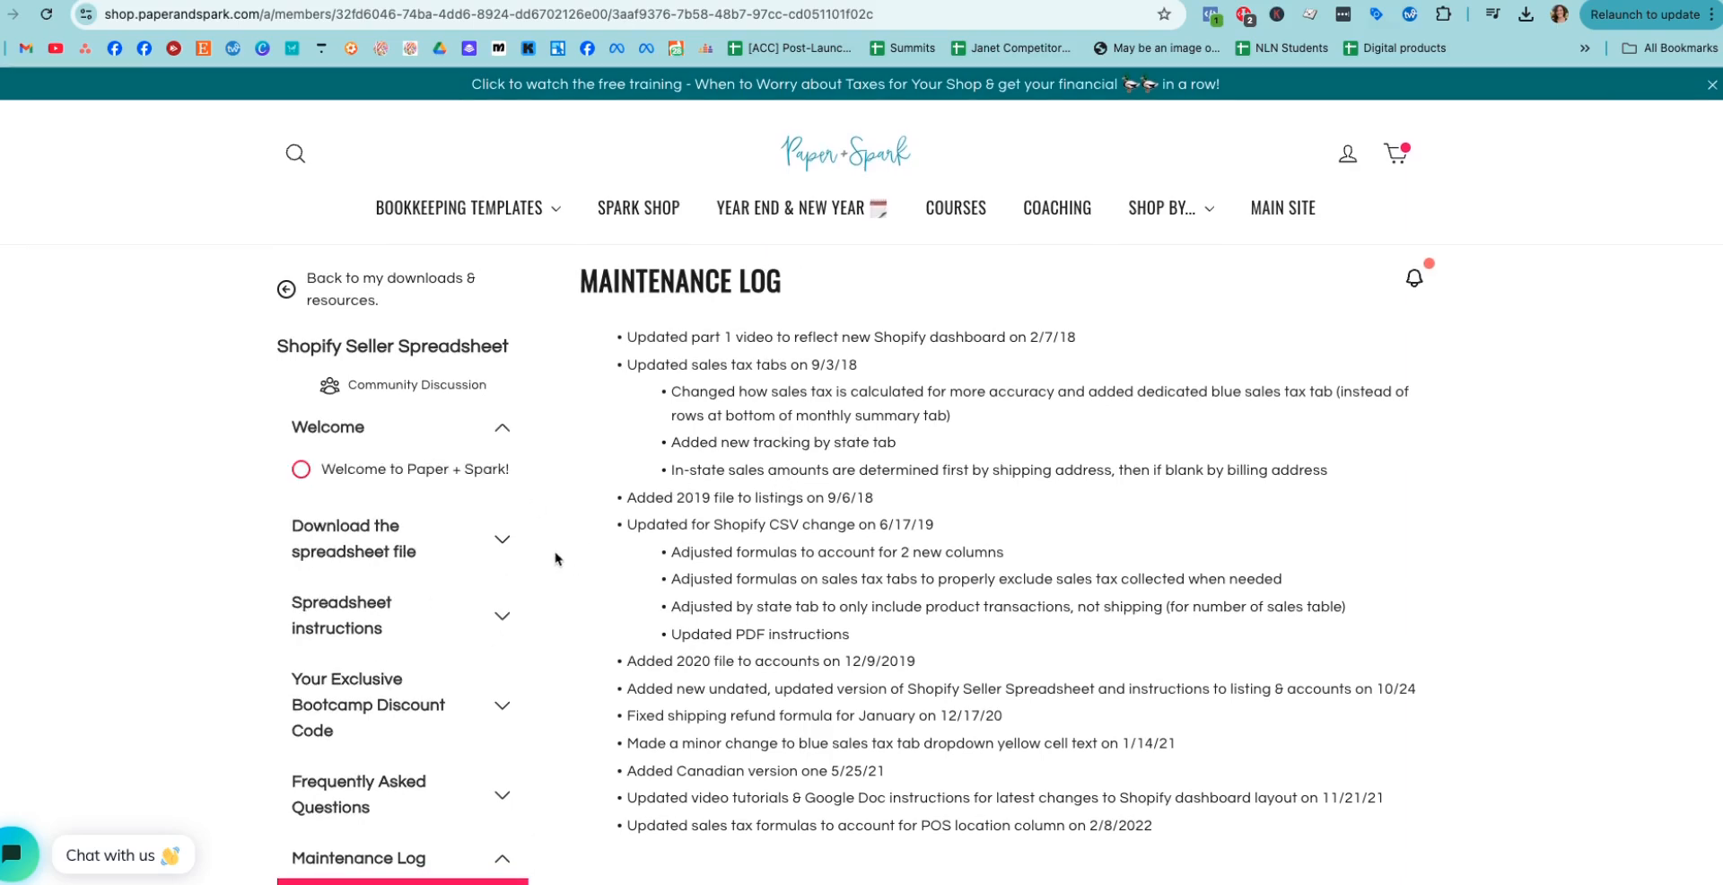
click(393, 385)
Step: Open the FAQs & Knowledge Base and browse the Shopify questions under Seller Spreadsheet & Import Add On FAQs & Troubleshooting
mouse_move(1227, 146)
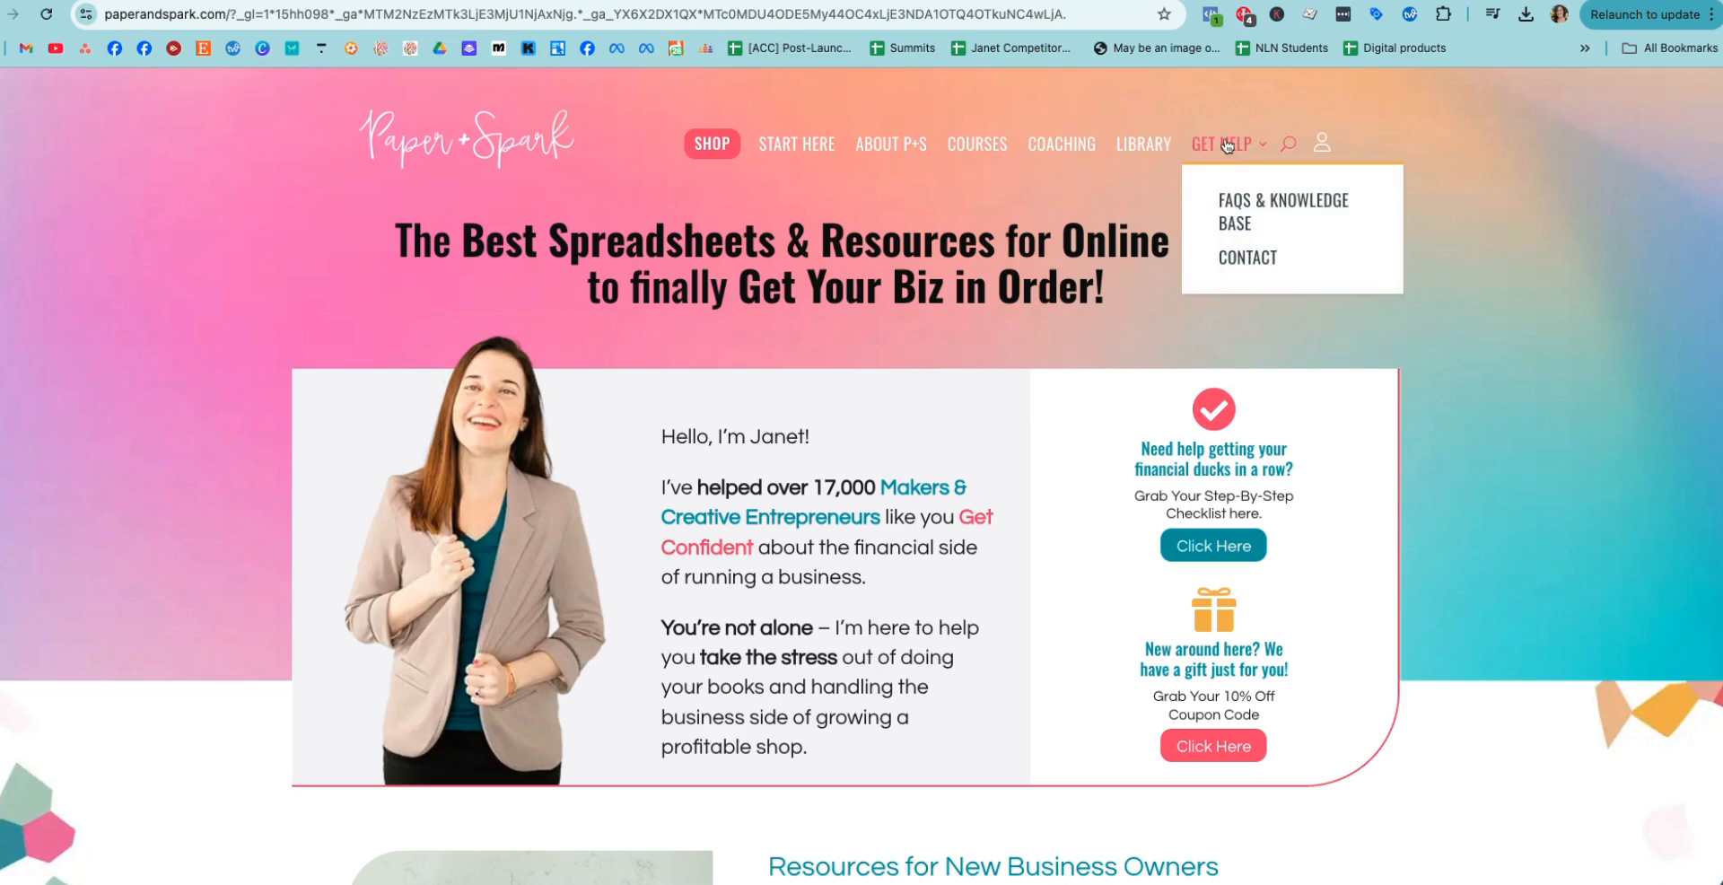
click(1247, 220)
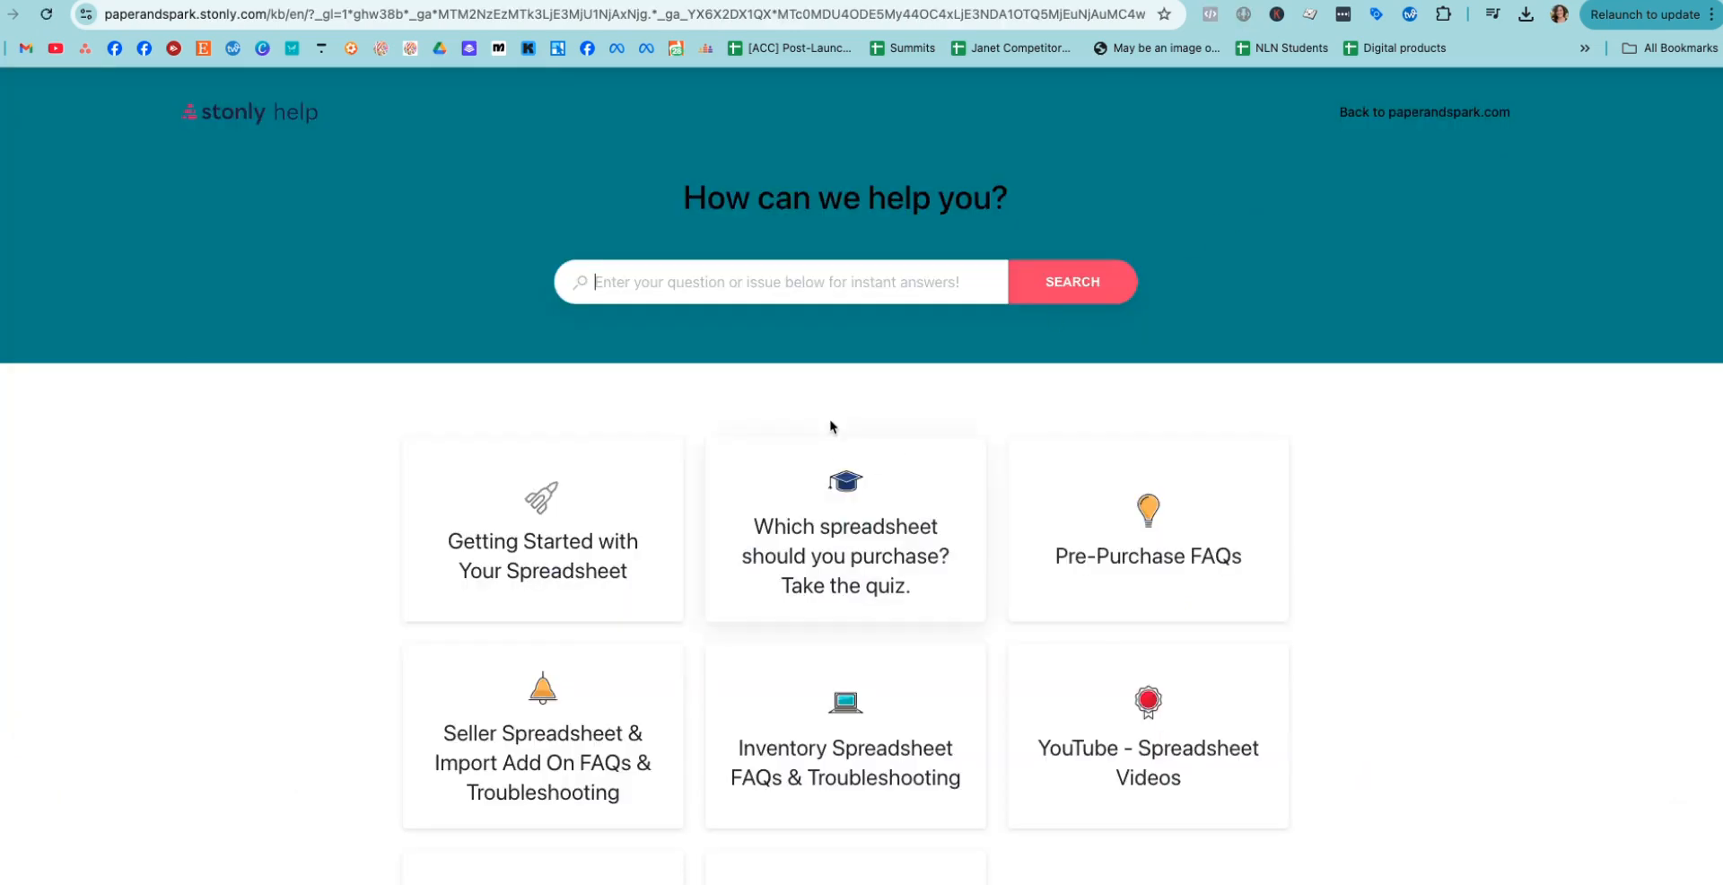
scroll(628, 602, down, 5)
click(539, 526)
click(1140, 609)
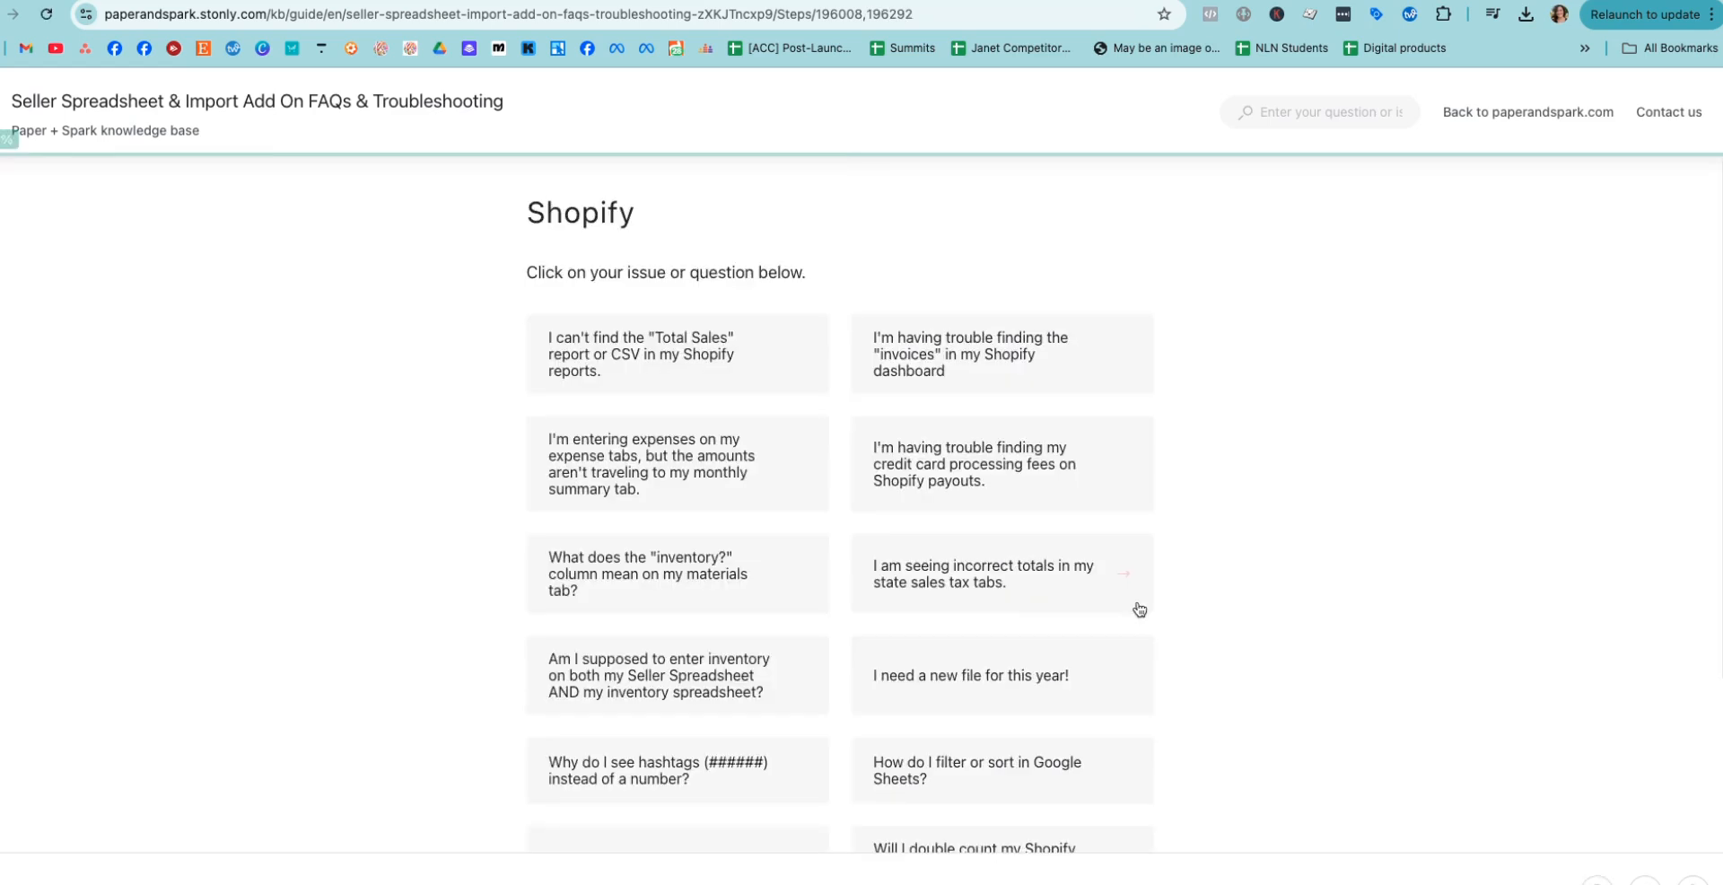
scroll(1000, 542, down, 3)
scroll(1000, 542, up, 2)
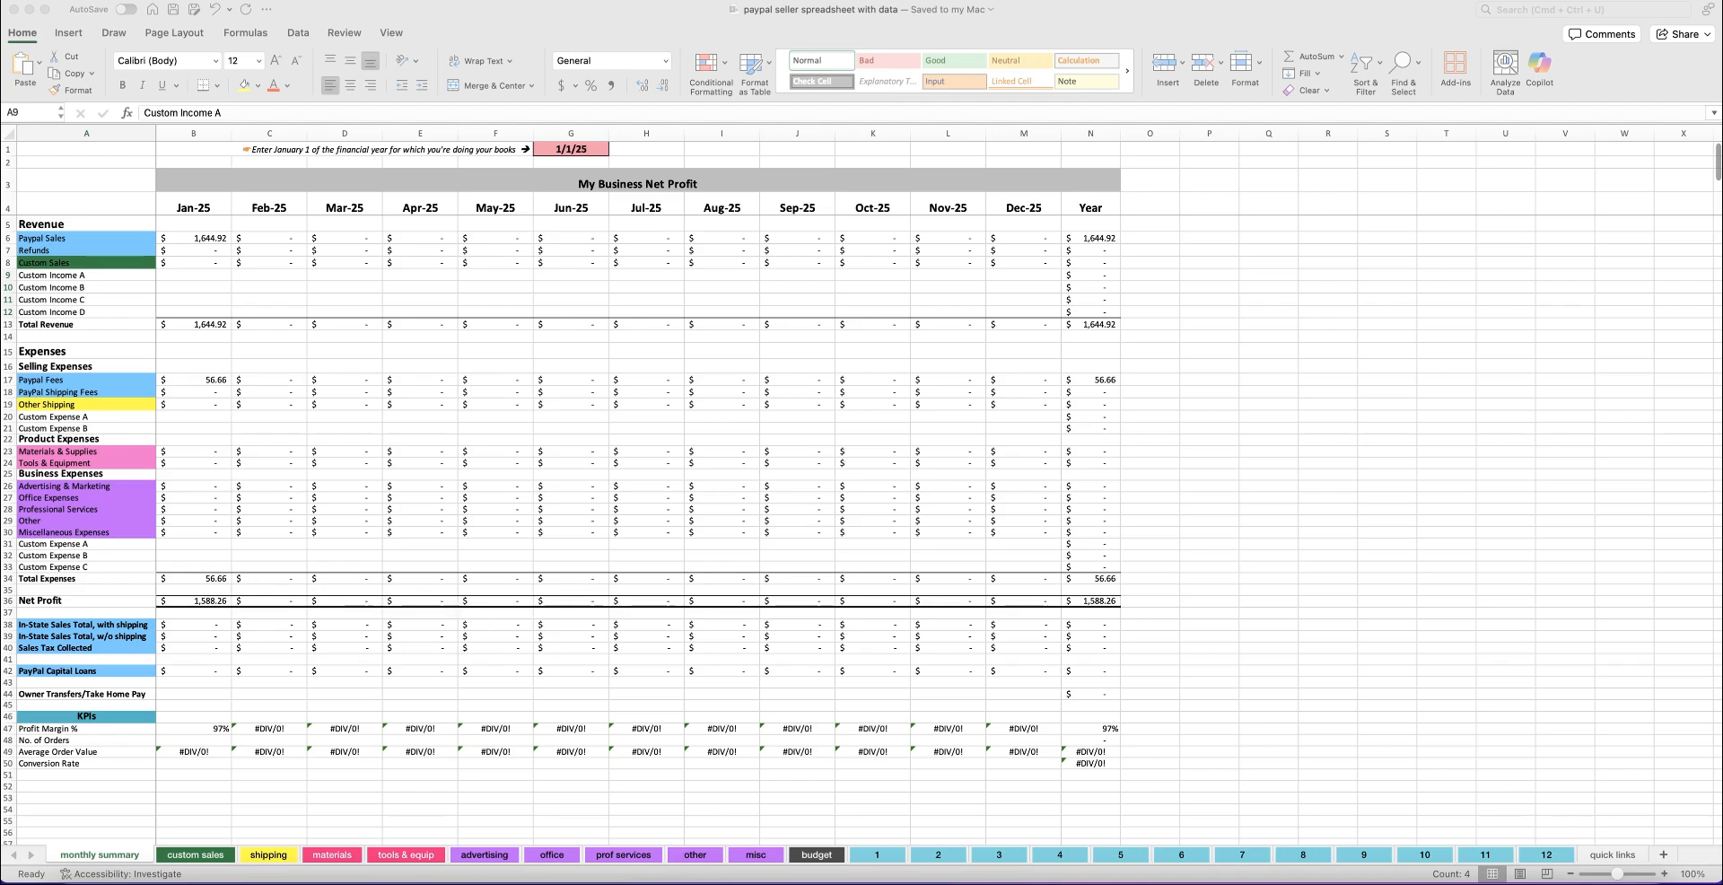
Step: In the Excel workbook's monthly summary, set the financial-year start date in cell G1 to 1/1/23
click(565, 153)
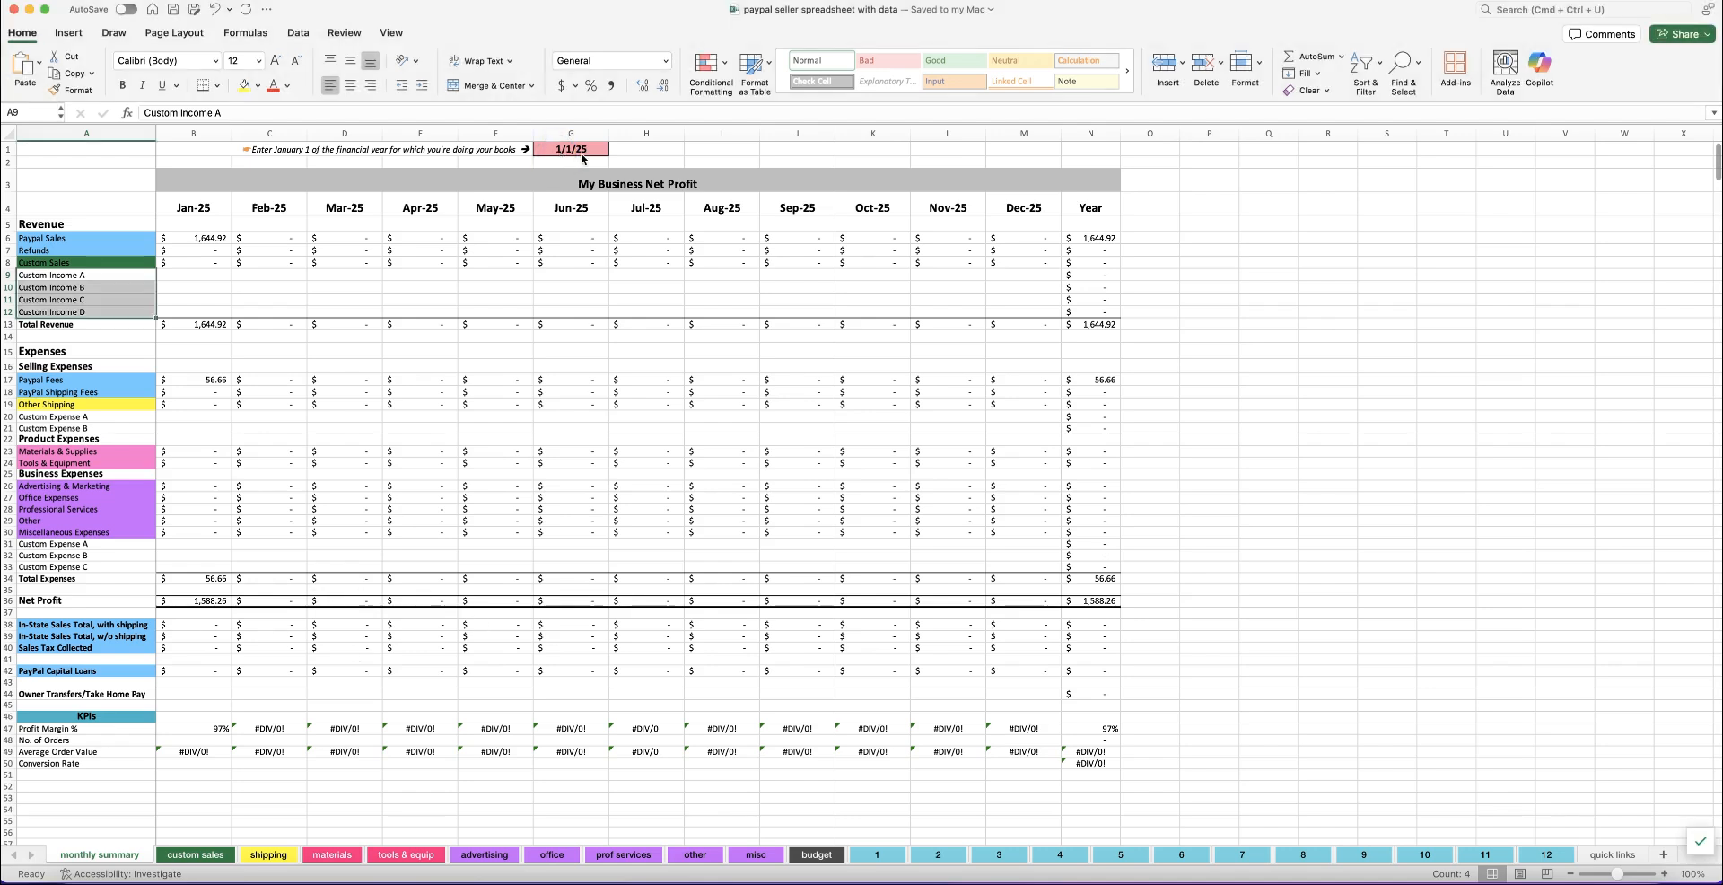
click(569, 149)
text(1/1/23)
key(Return)
Step: Set the financial-year start date in cell G1 to 1/1/25 and select the month header row 4
click(573, 150)
text(1/1/25)
key(Return)
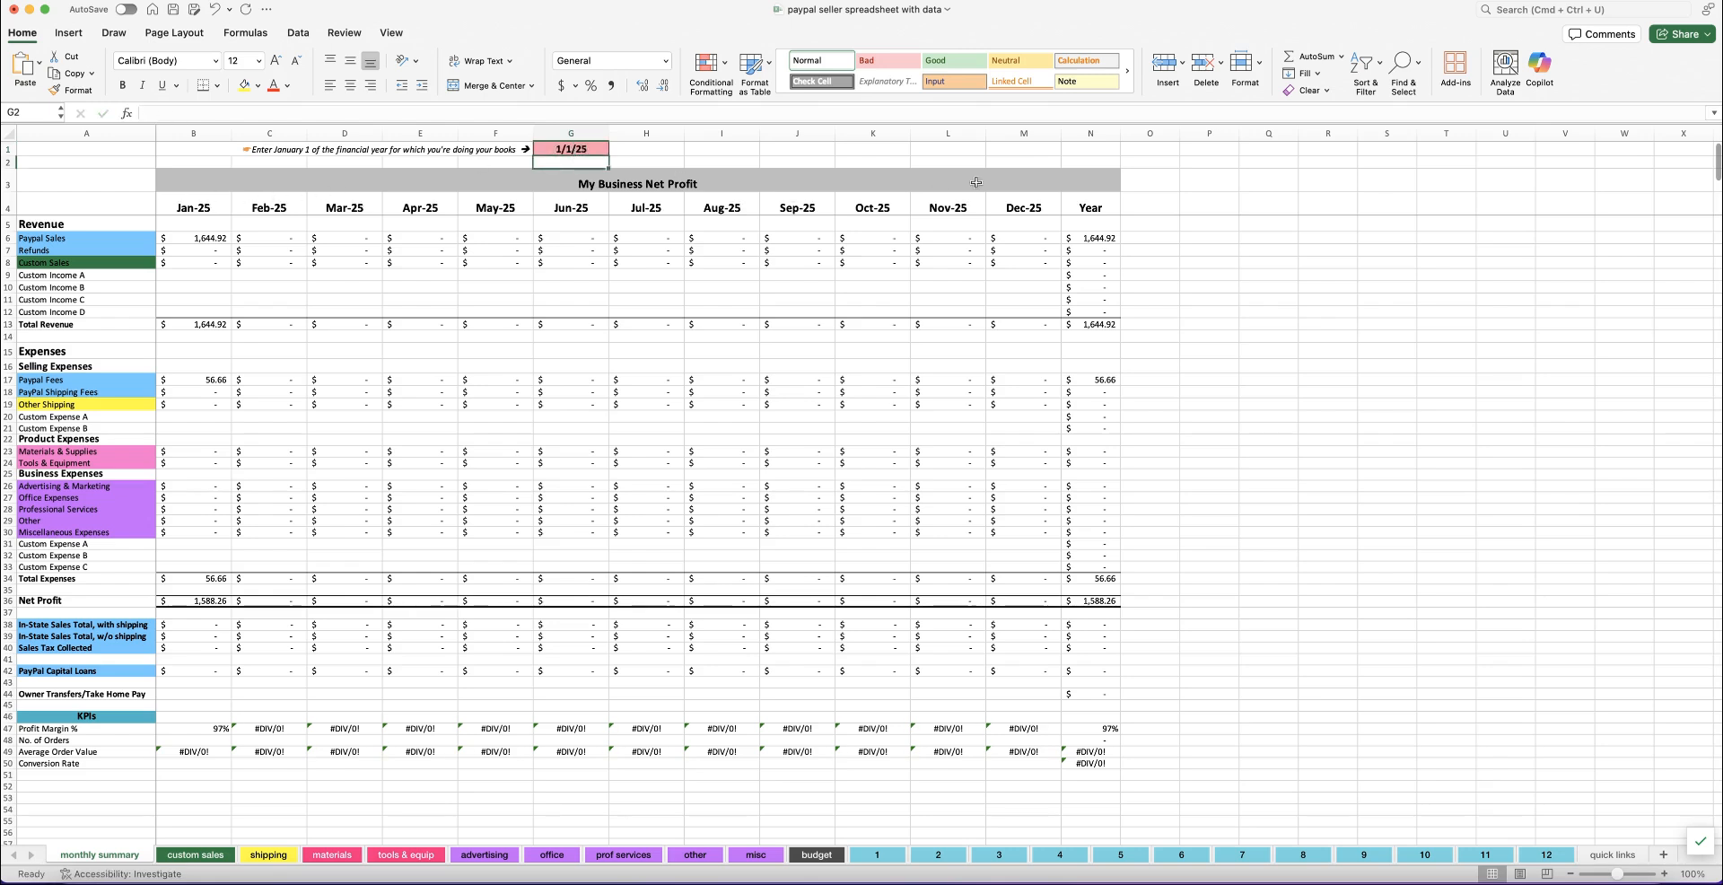
click(9, 207)
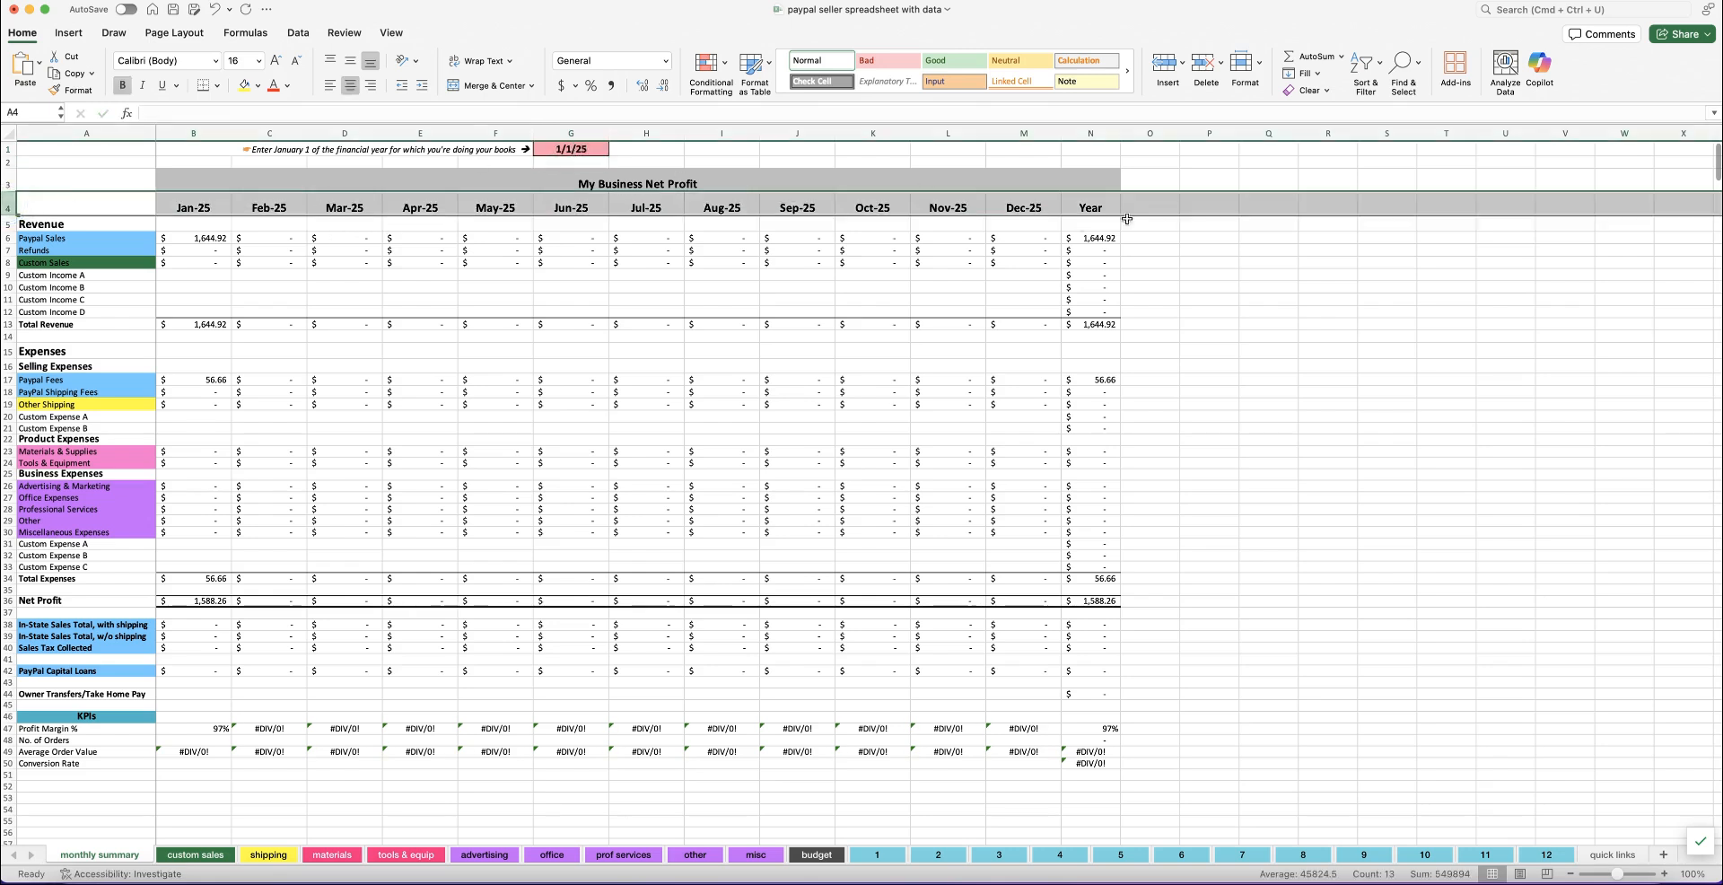
Step: Enlarge the monthly summary to 150% and review its PayPal Sales, Refunds and Custom Sales rows together with the custom sales sheet
click(194, 245)
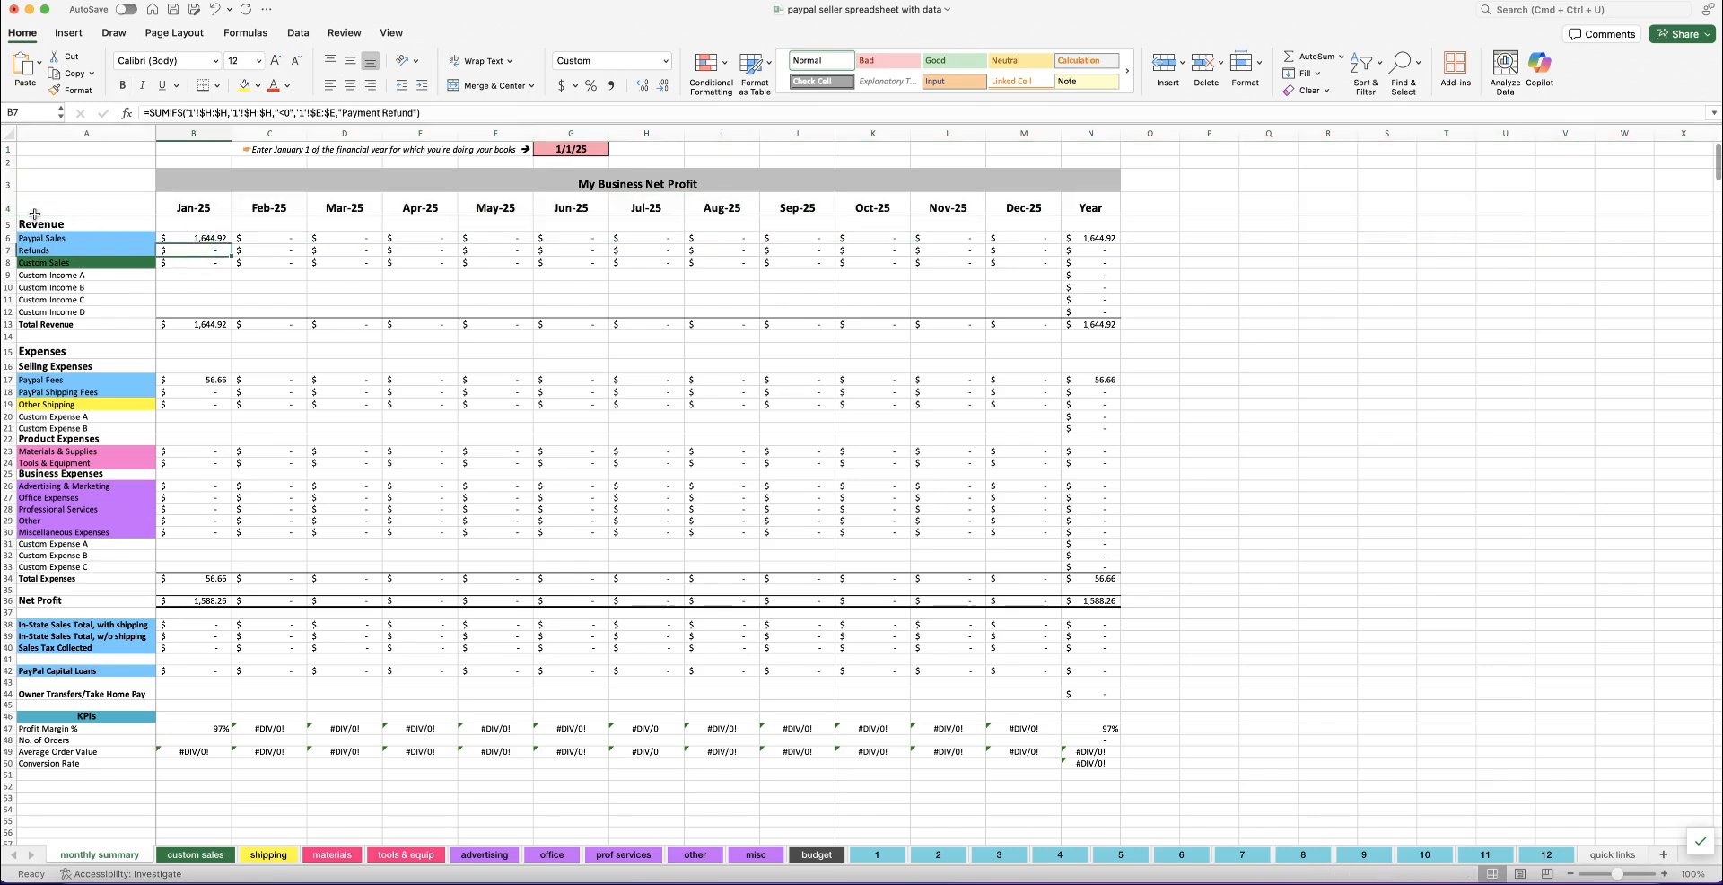
click(391, 32)
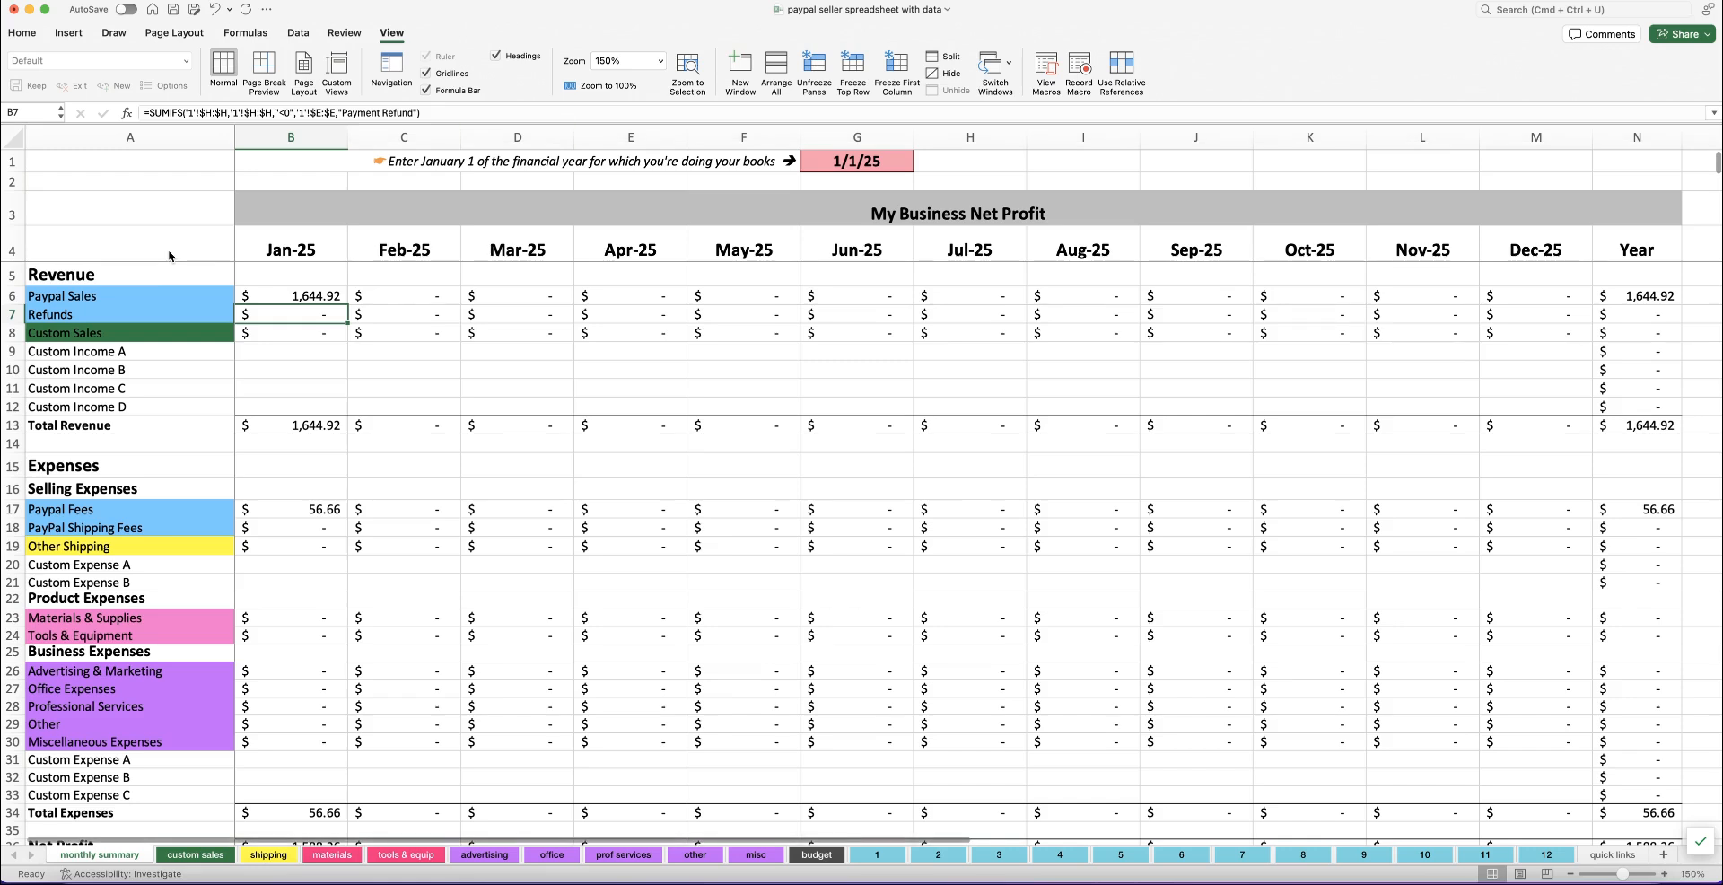
drag(124, 295, 125, 314)
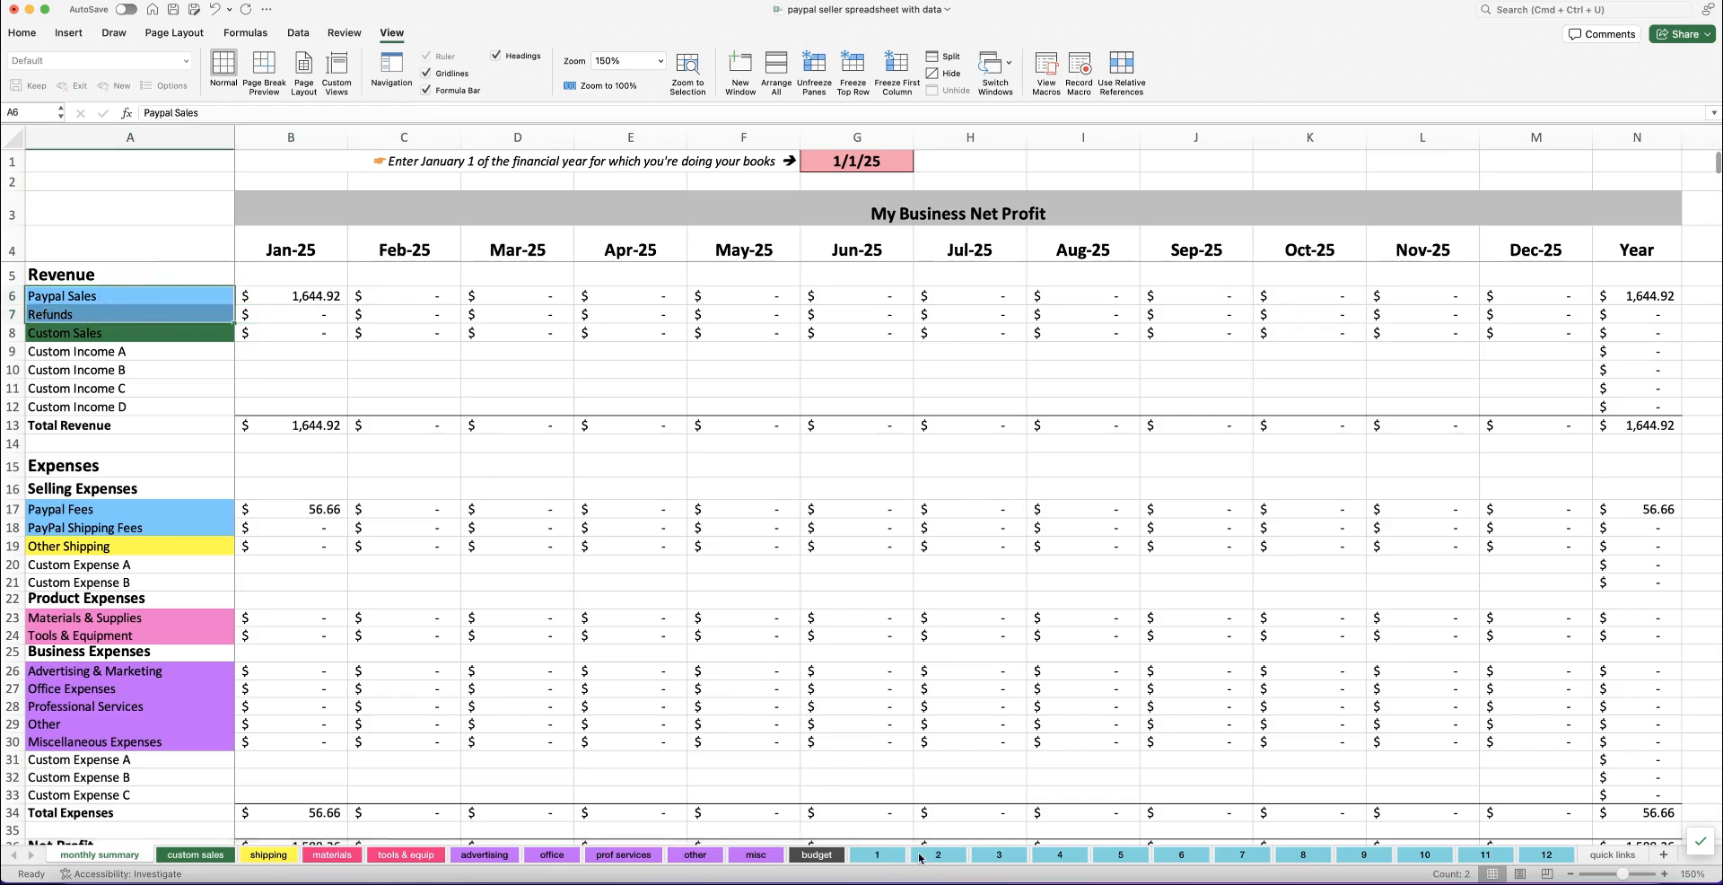
click(130, 334)
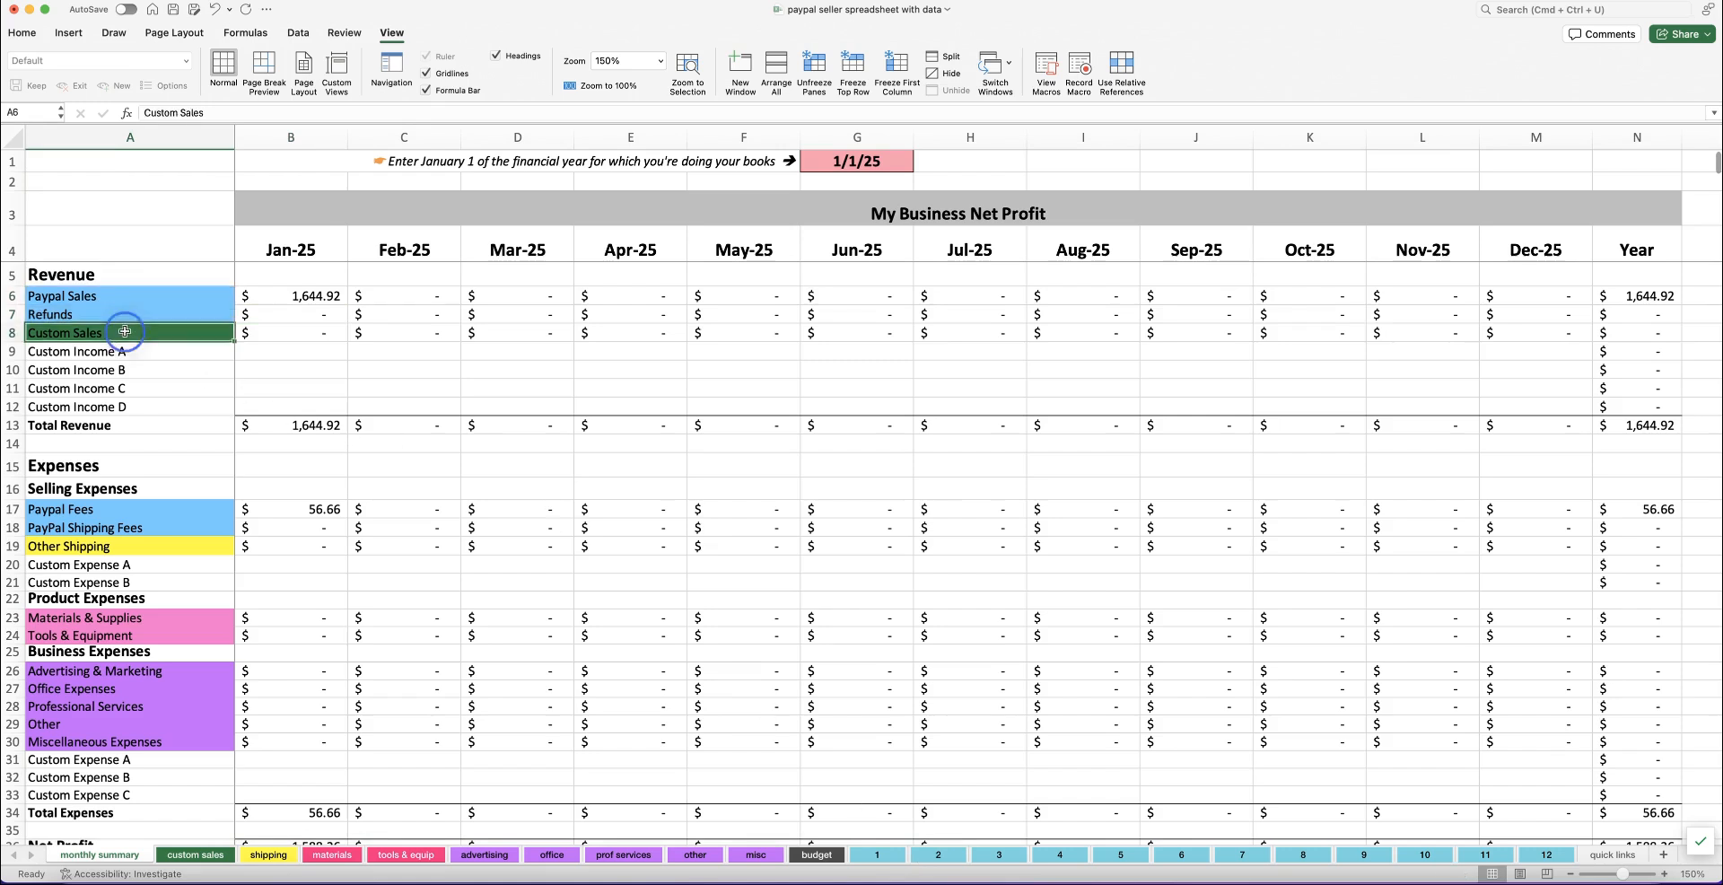
click(303, 344)
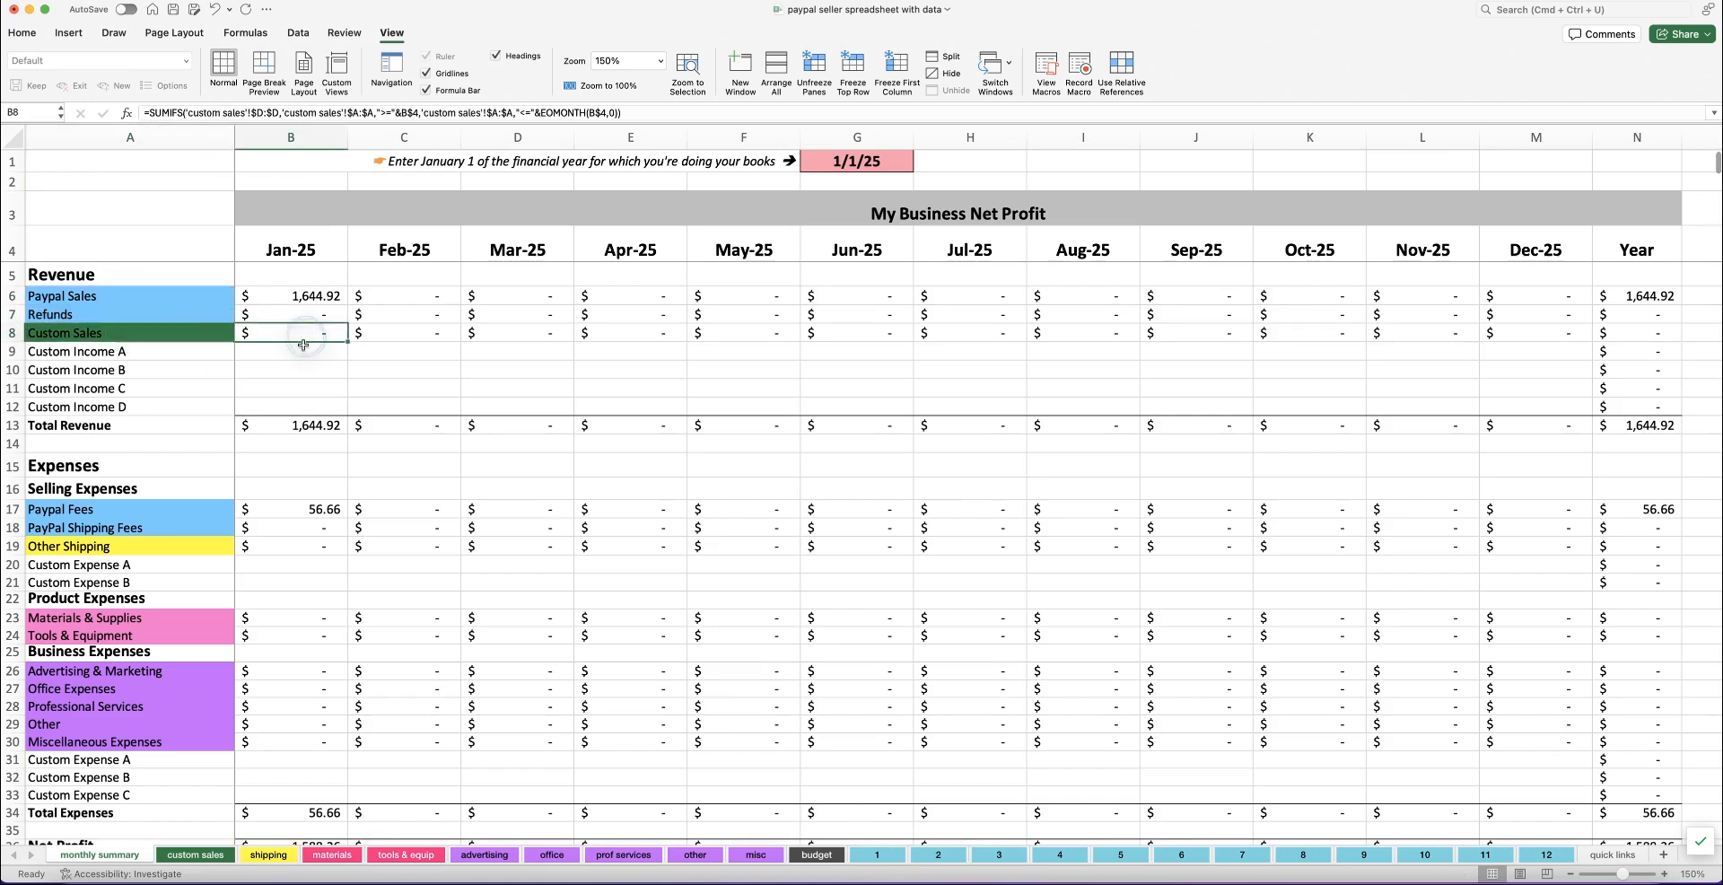
click(195, 854)
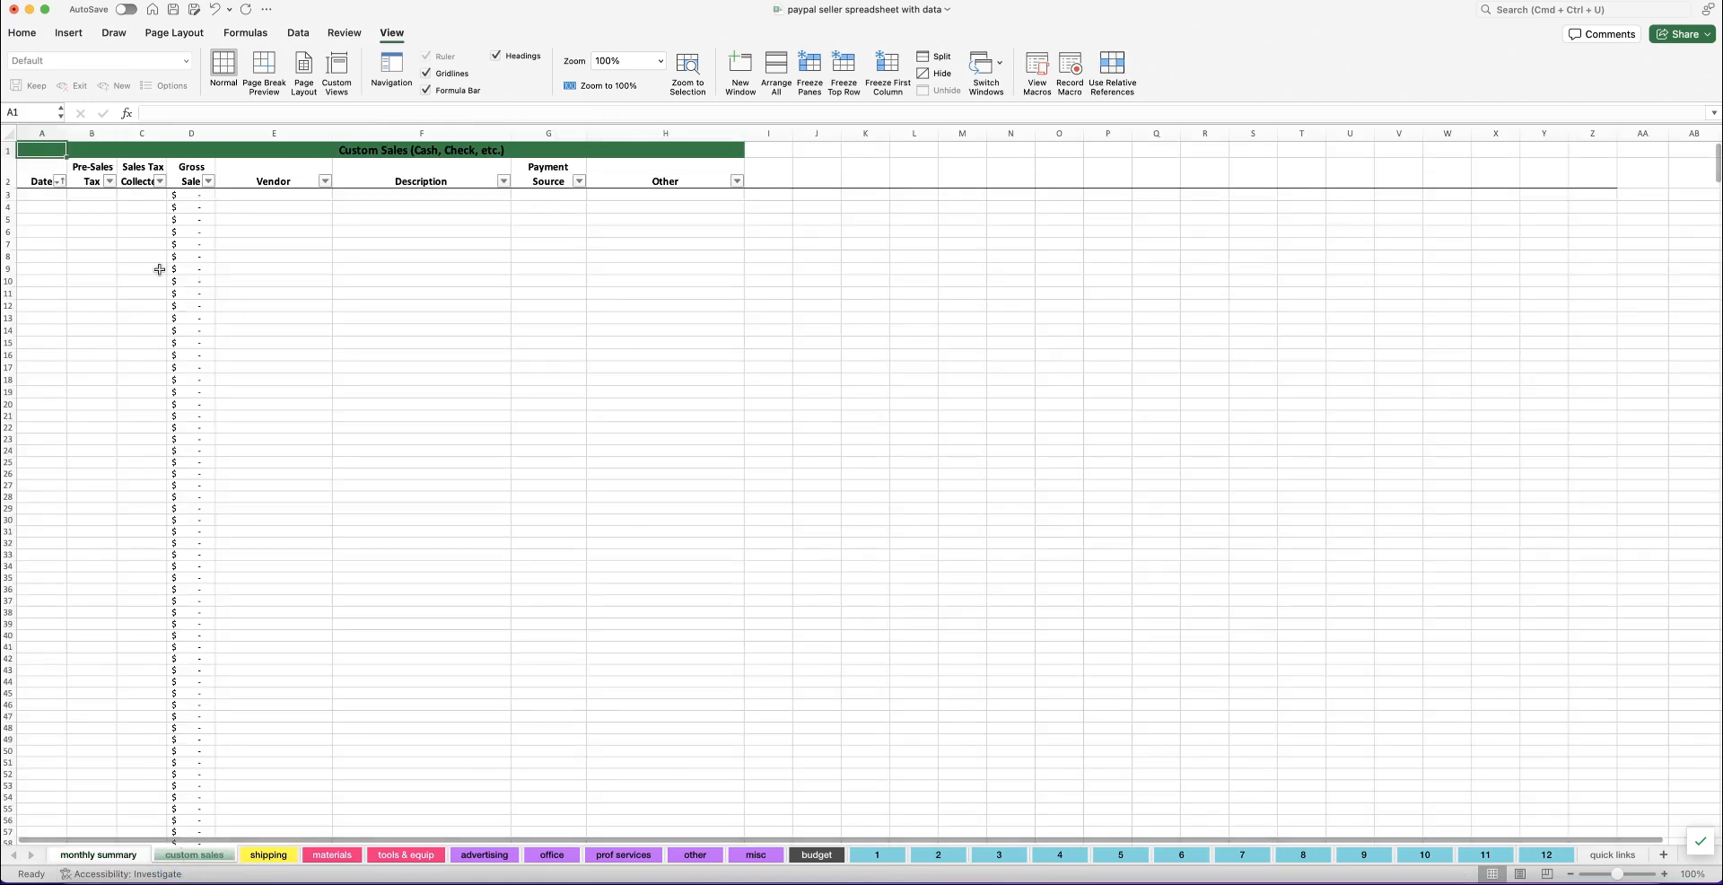
click(99, 854)
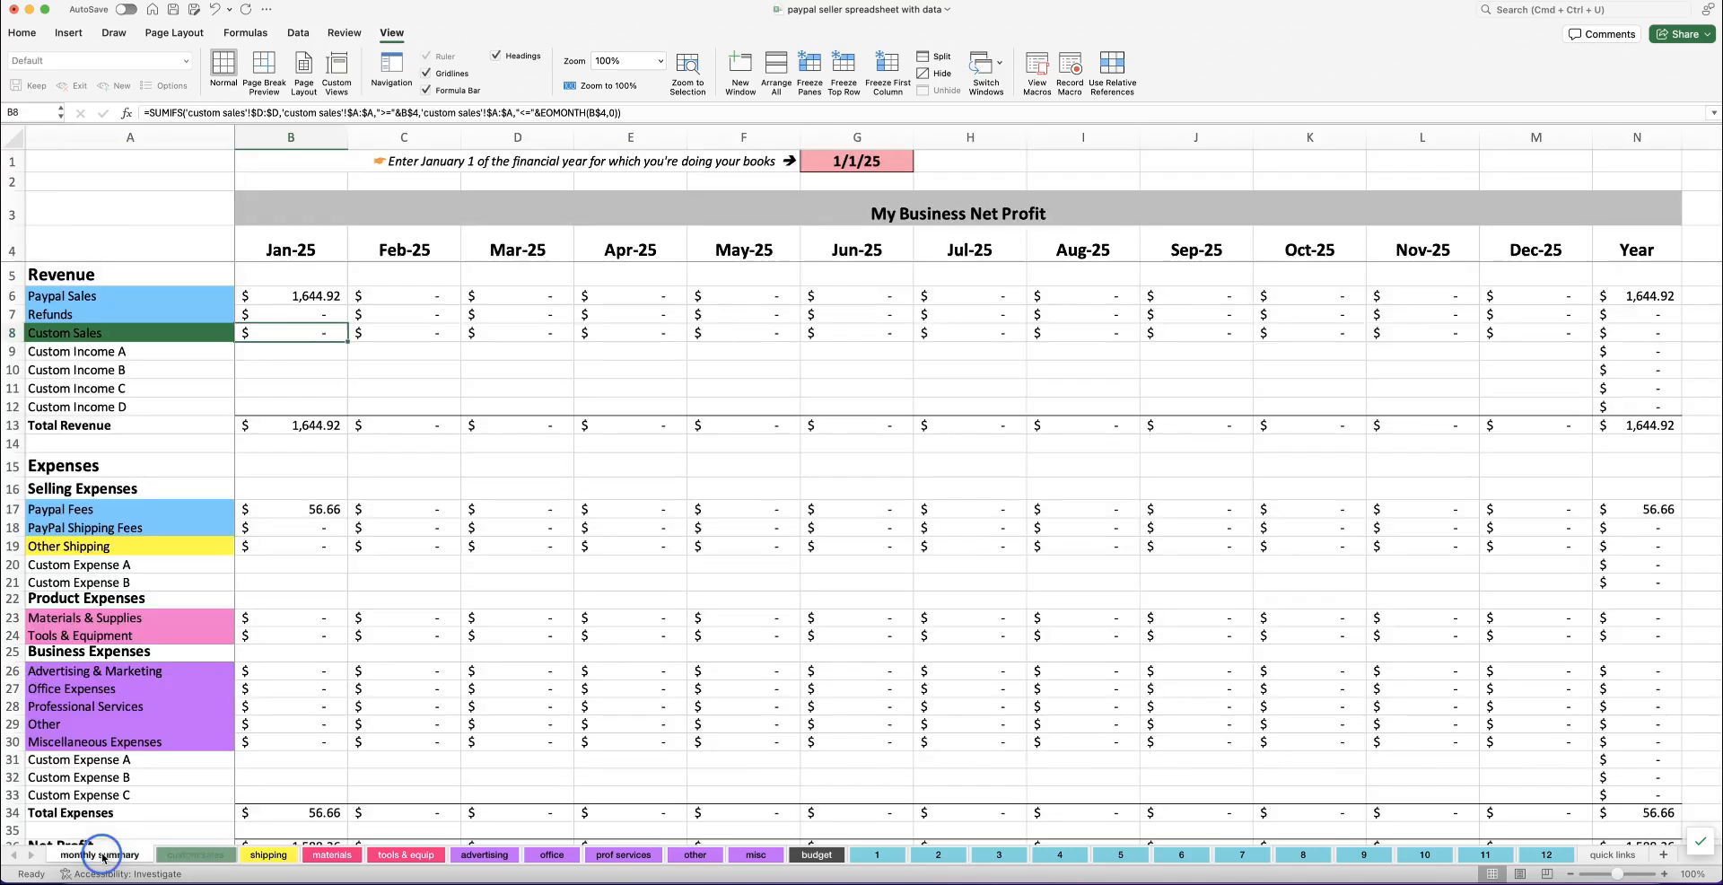
Step: Rename the first three custom income rows in A9:A11 as Amazon, Shopify and Craft Shows
click(121, 356)
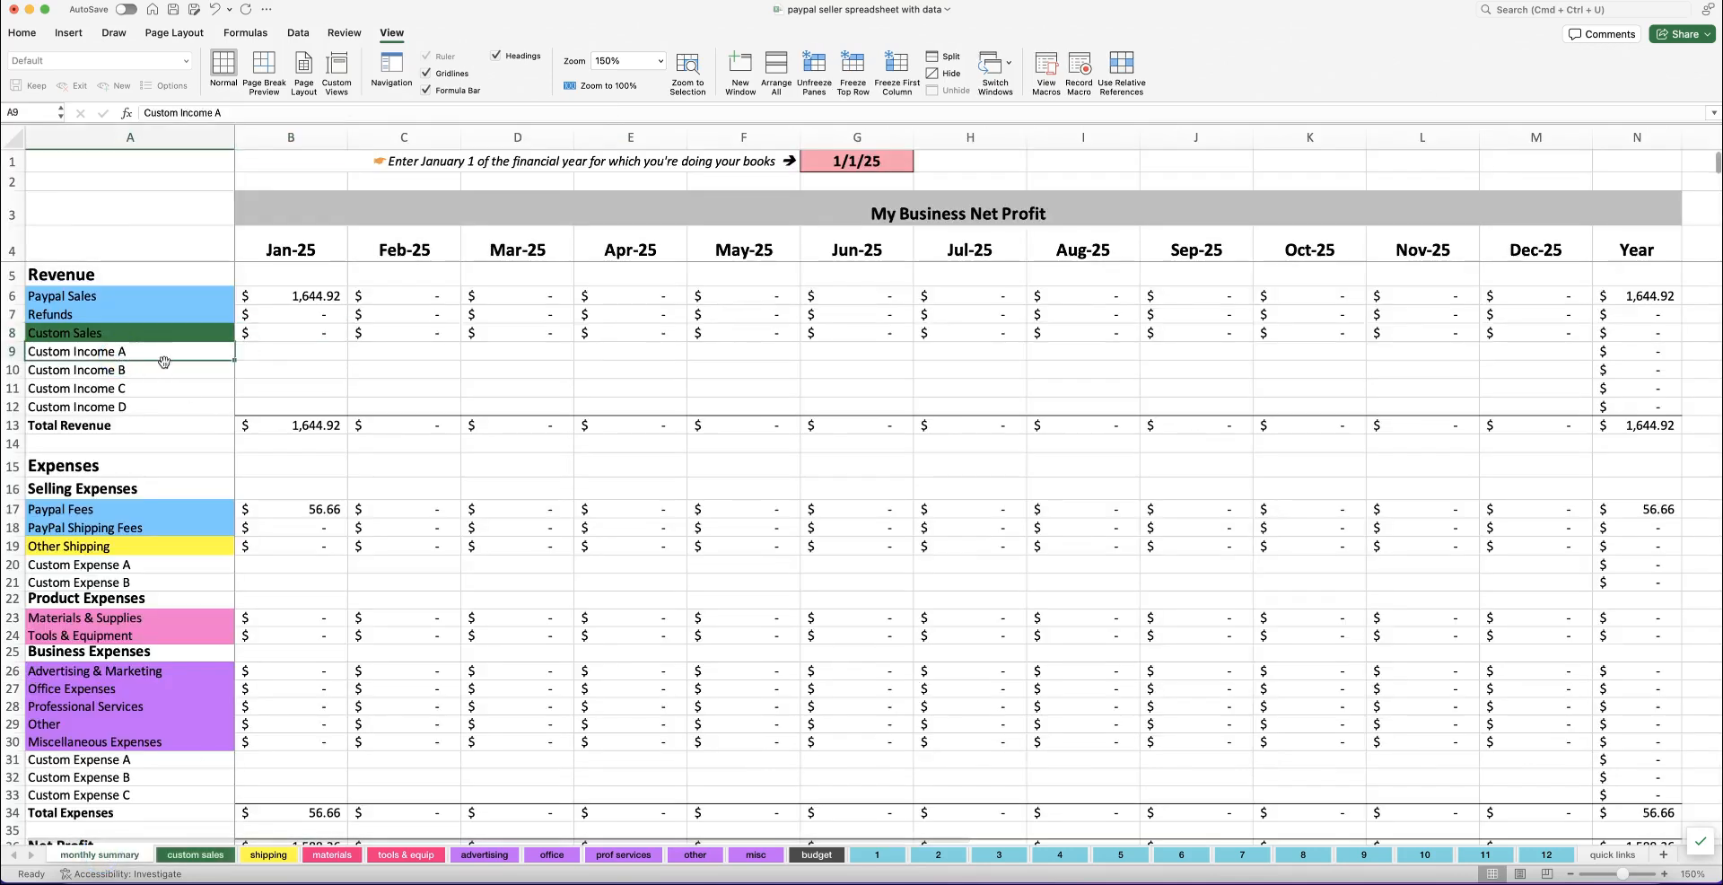
text(Amazon)
key(Return)
text(Shopify)
key(Return)
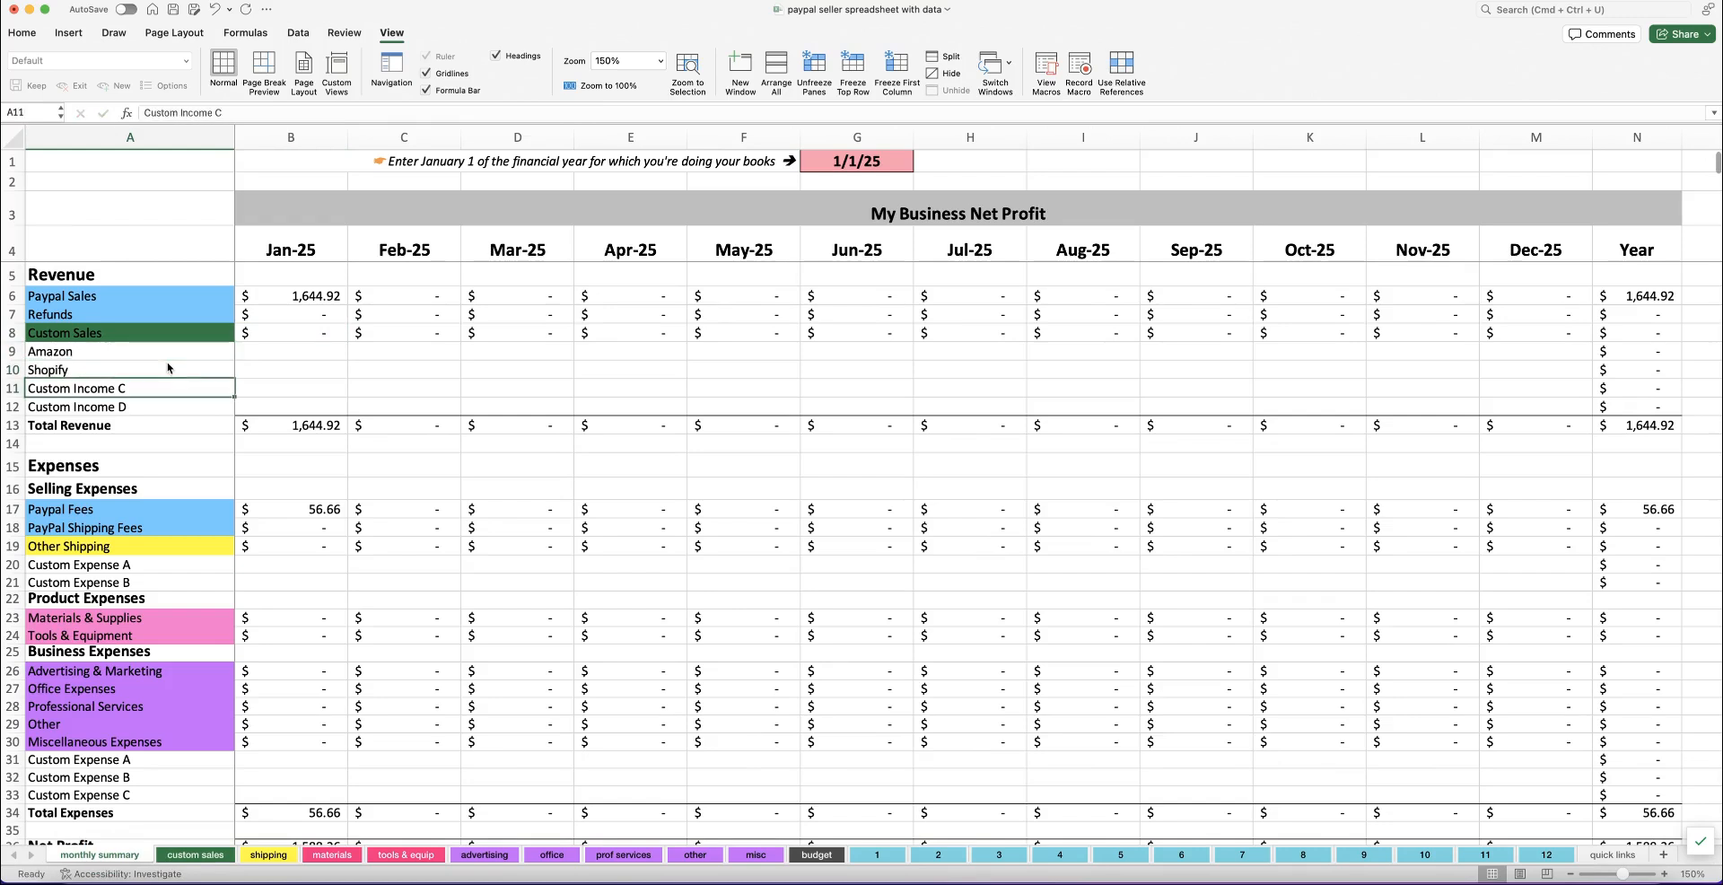
text(Craft Shows)
key(Return)
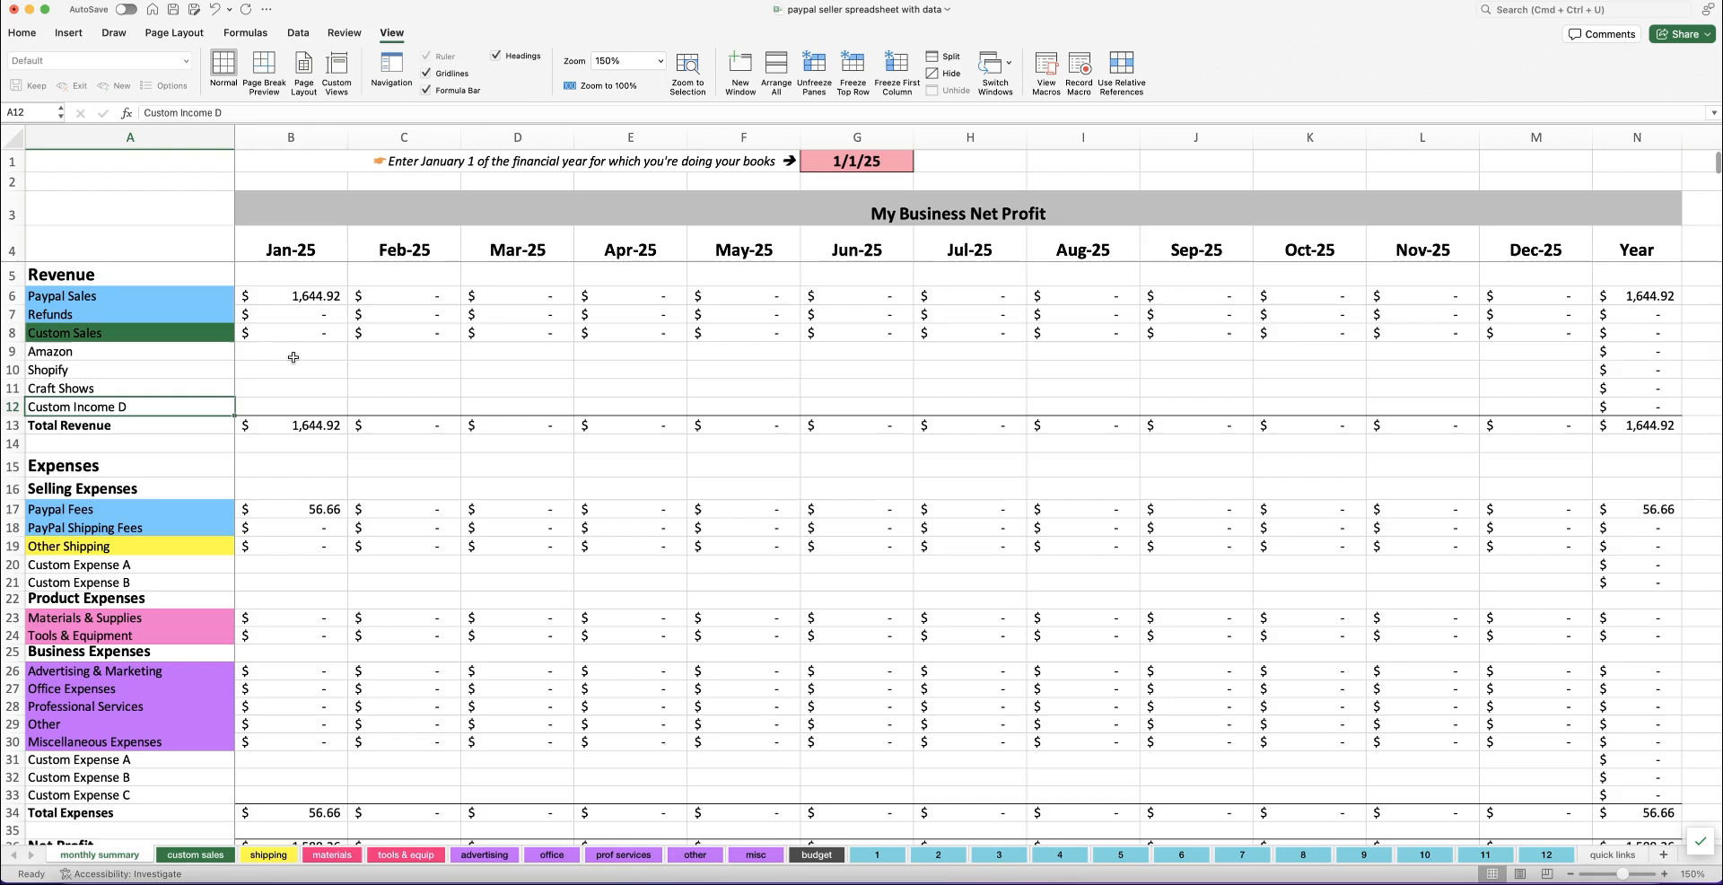
Step: Enter 250 as the January income for Amazon in cell B9
drag(244, 352, 255, 385)
text(250)
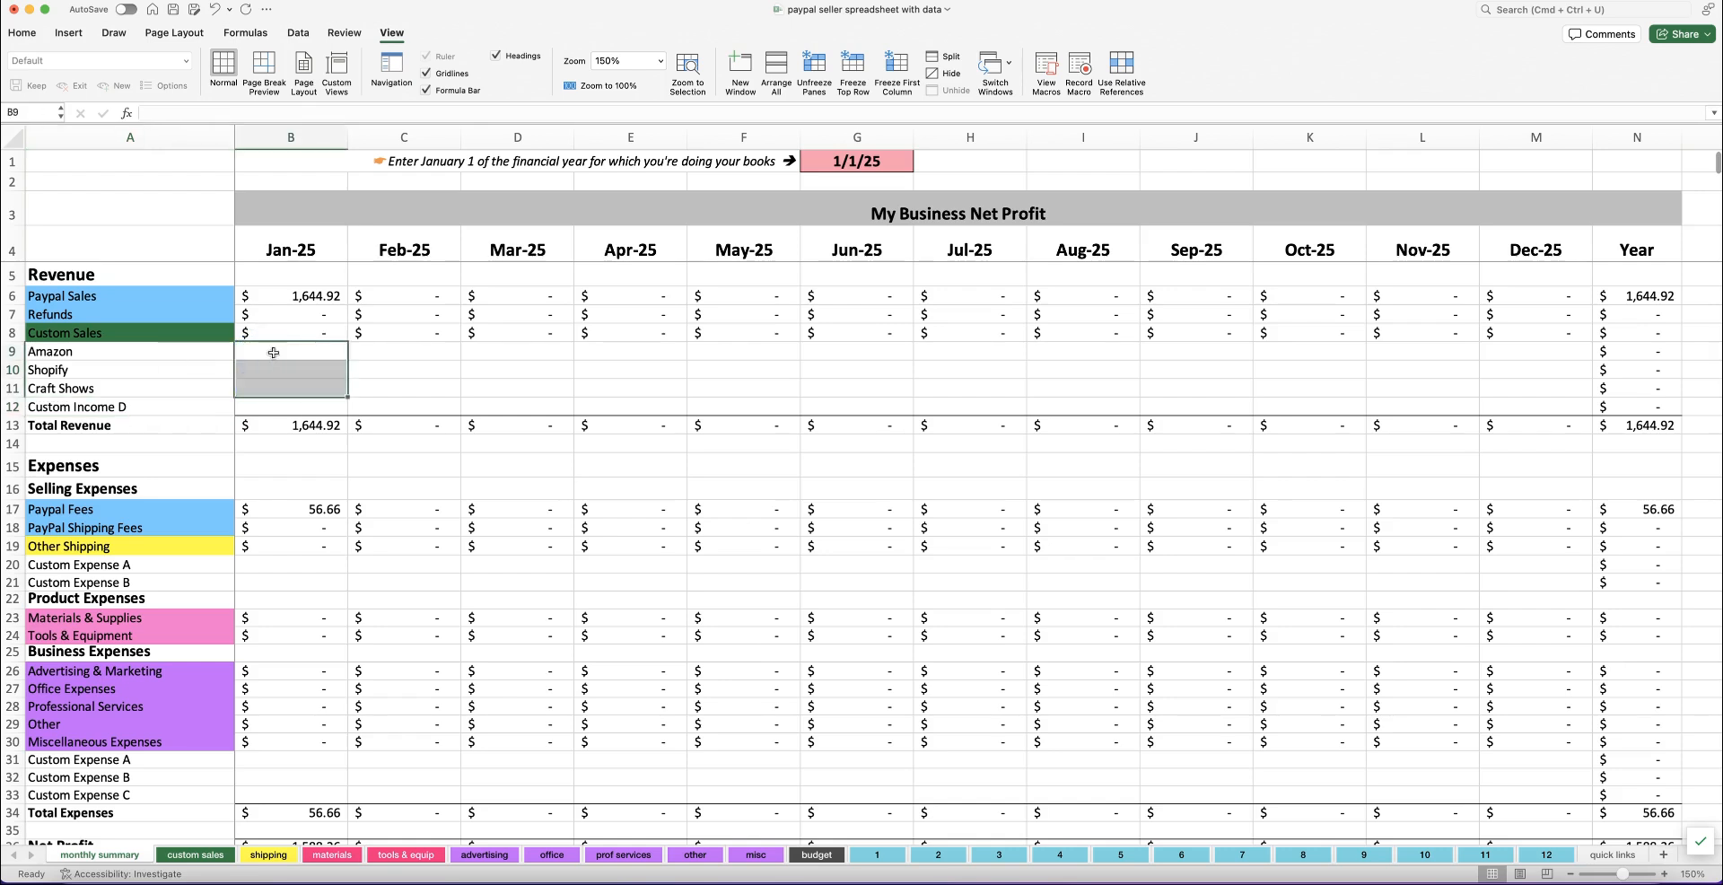
key(Return)
Step: Log a shipping expense dated 1/1/25 with an amount of 10 on the shipping sheet, and return to the monthly summary
scroll(110, 396, down, 5)
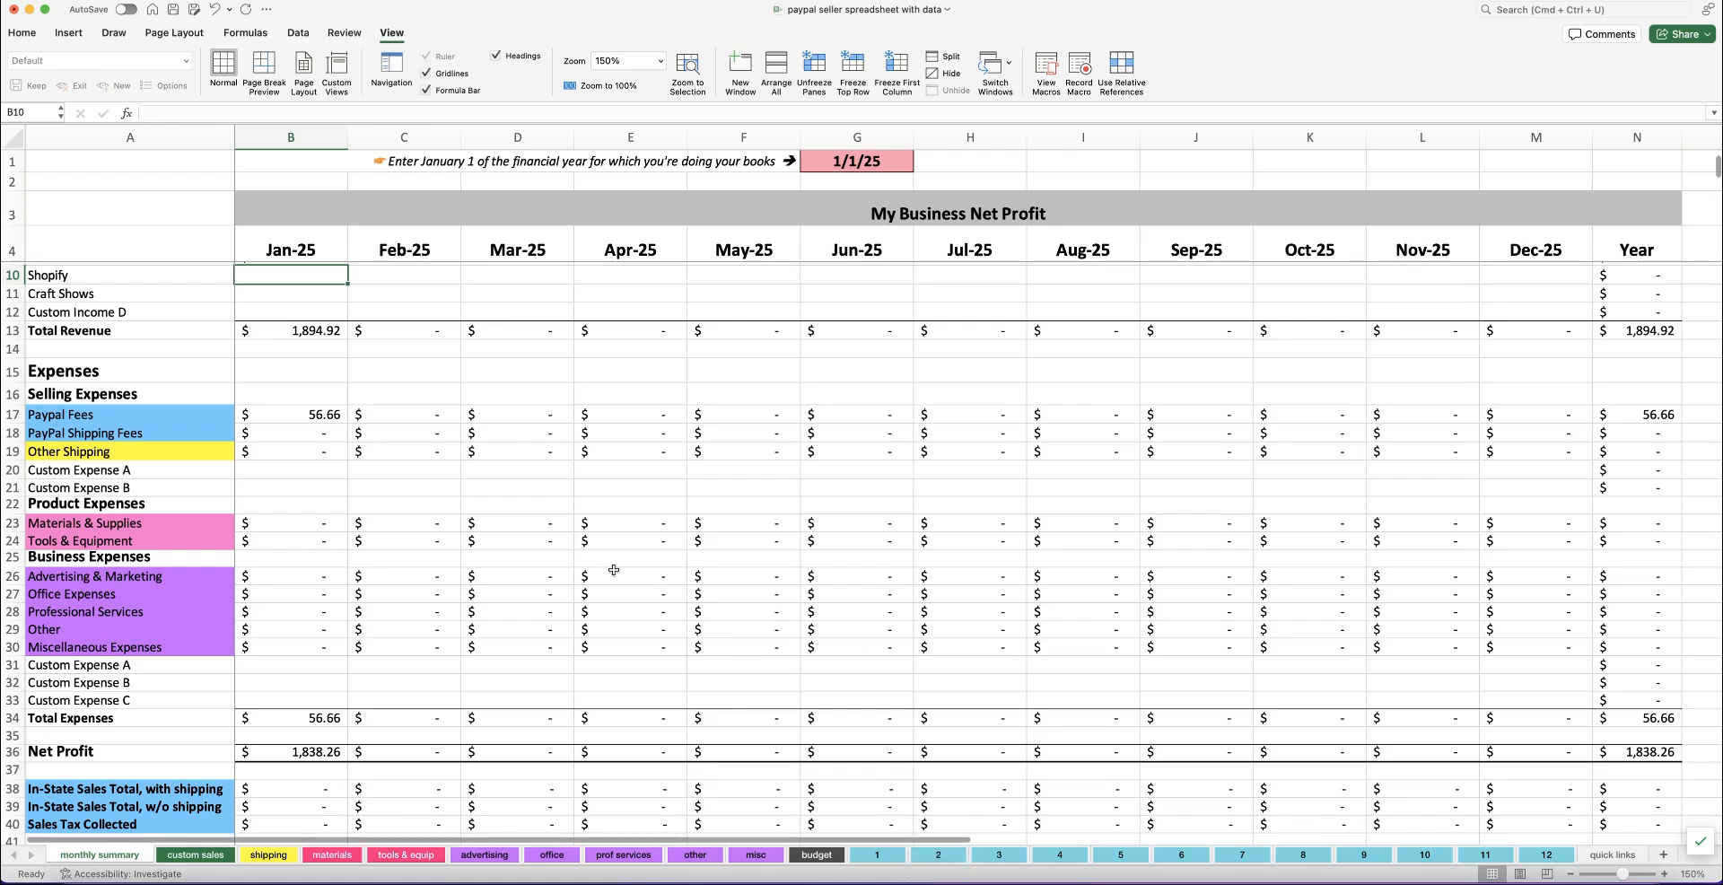
click(130, 451)
click(112, 540)
click(110, 448)
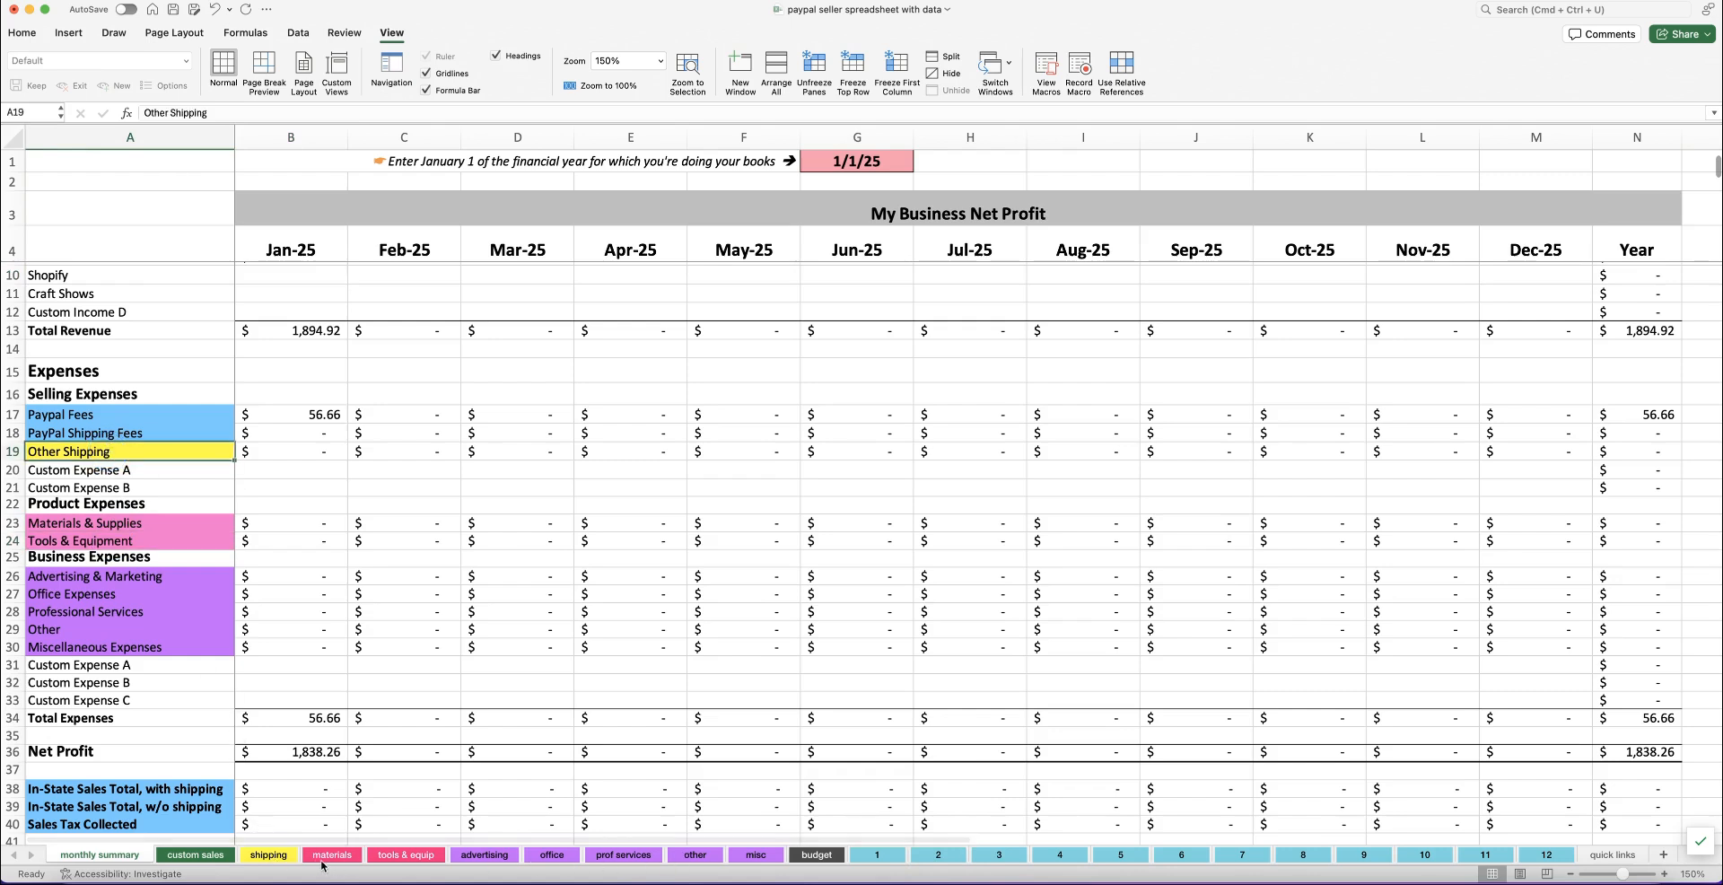
click(268, 854)
click(51, 194)
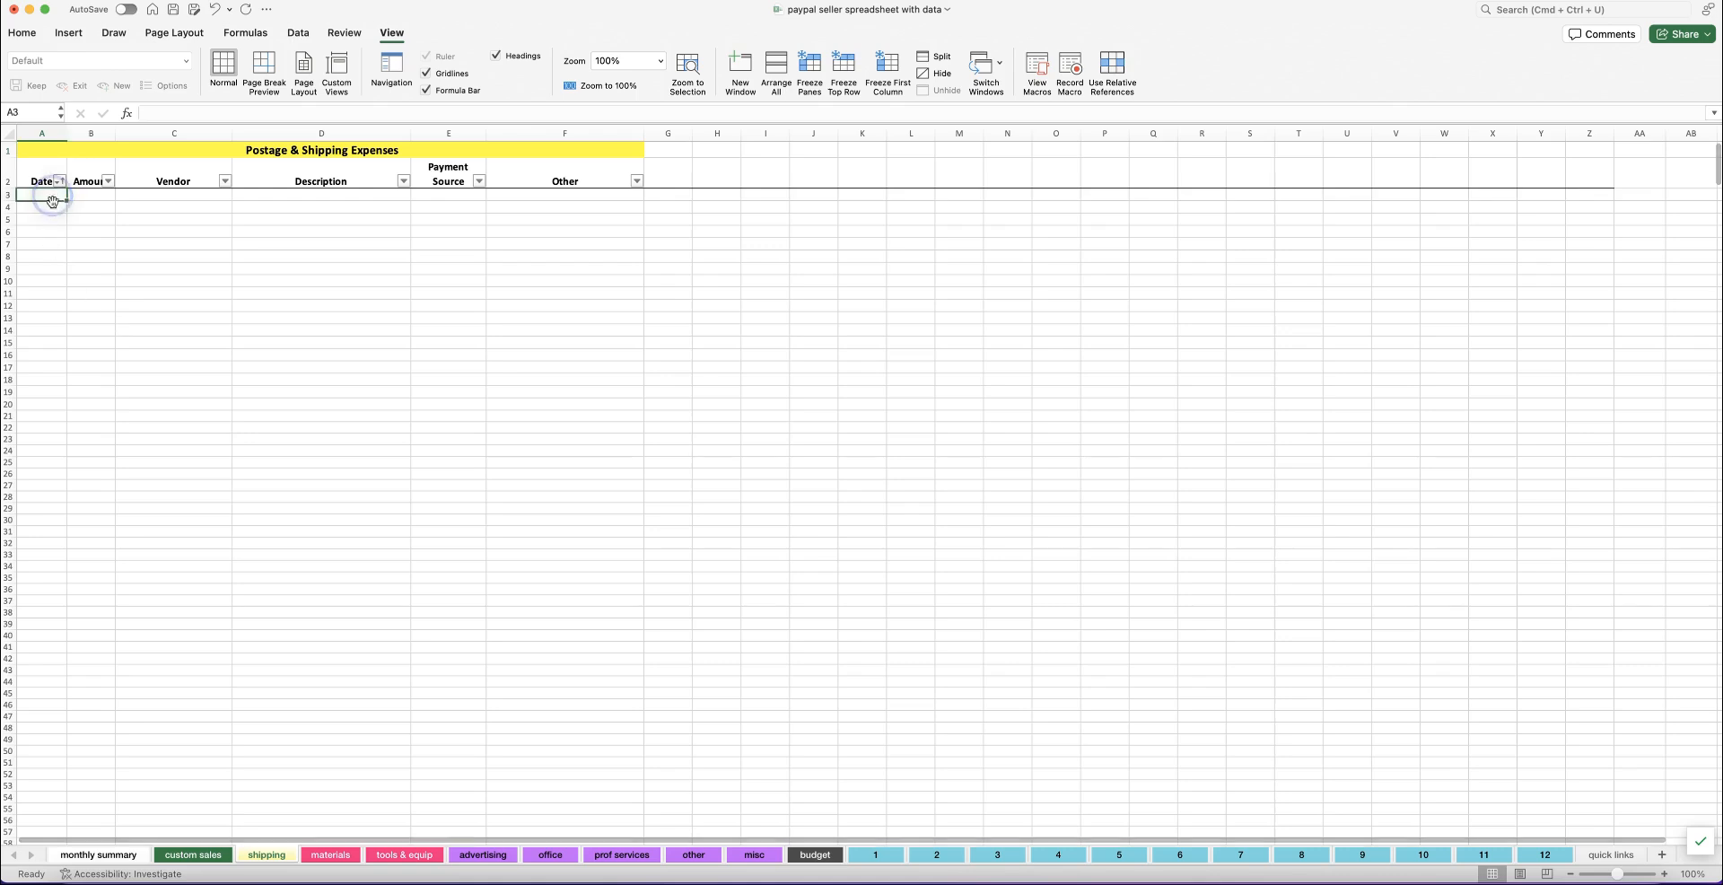
text(1/1/25)
key(Tab)
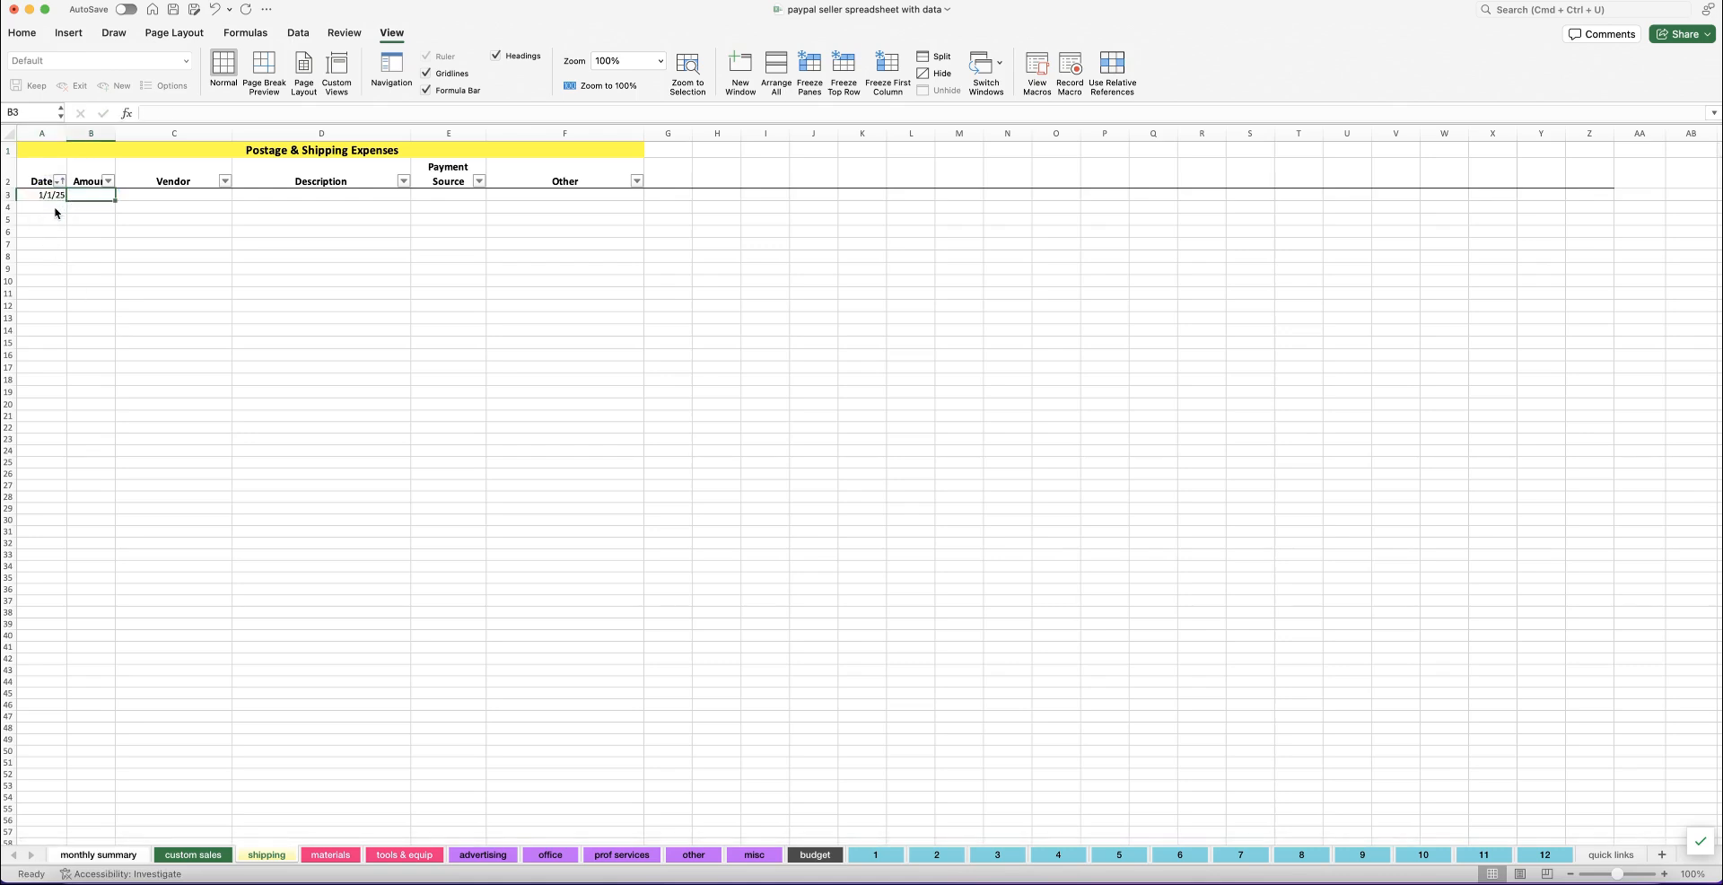
text(10)
key(Return)
click(112, 855)
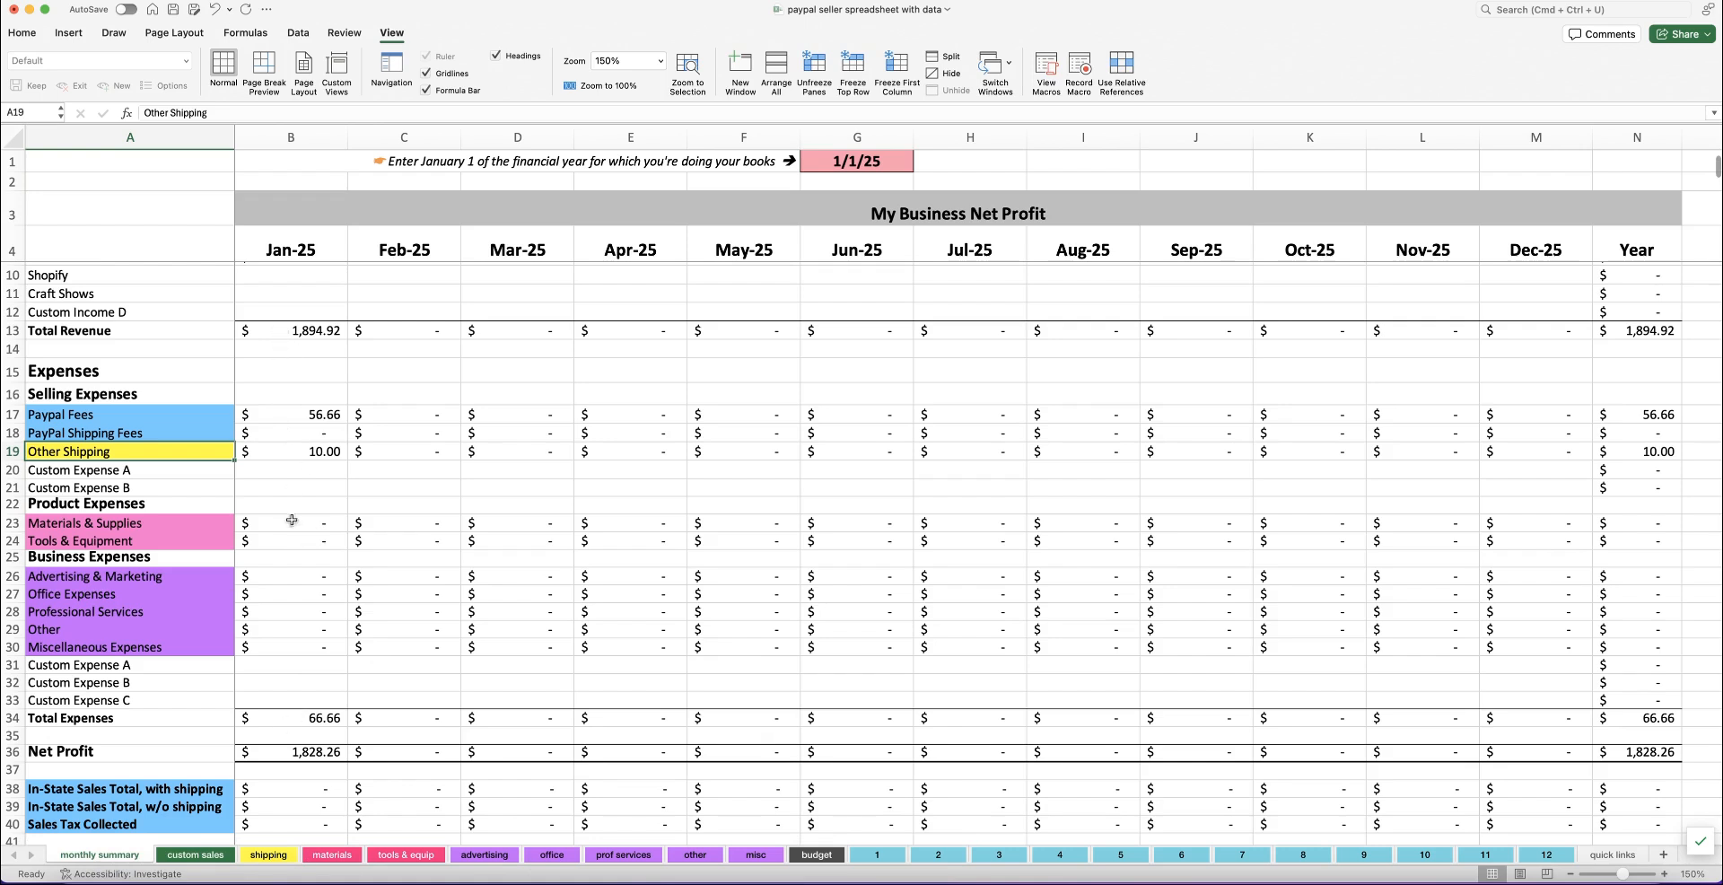
Step: Look over the Custom Expense rows under Selling Expenses and Business Expenses, including the January cells B20:B21
click(97, 470)
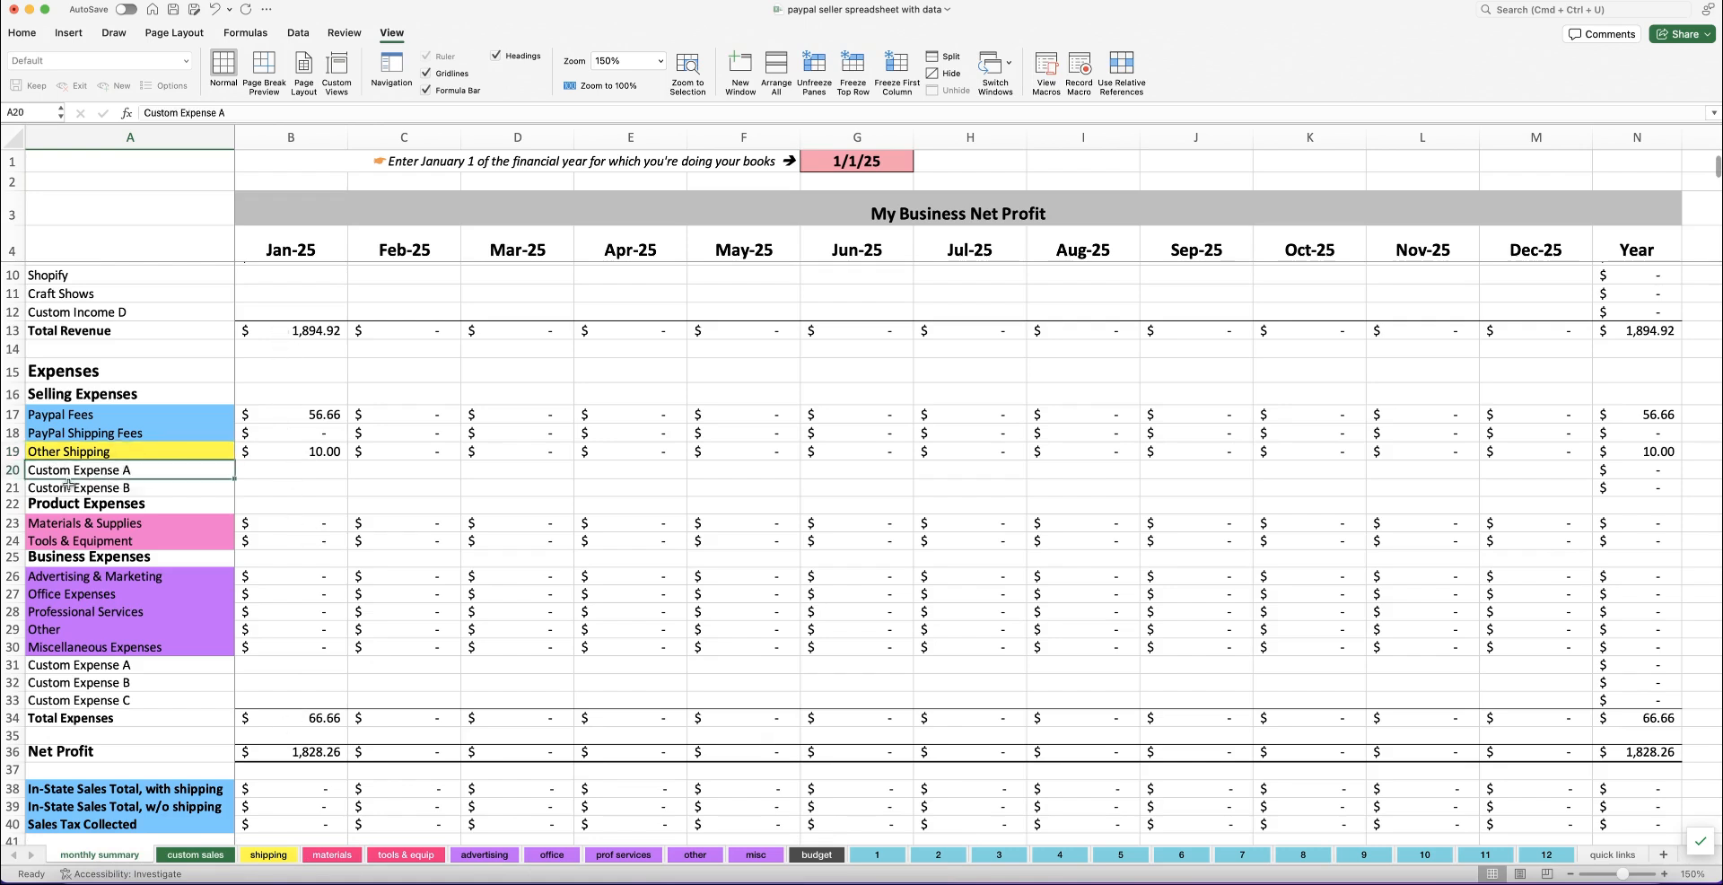
click(90, 665)
click(91, 683)
click(94, 703)
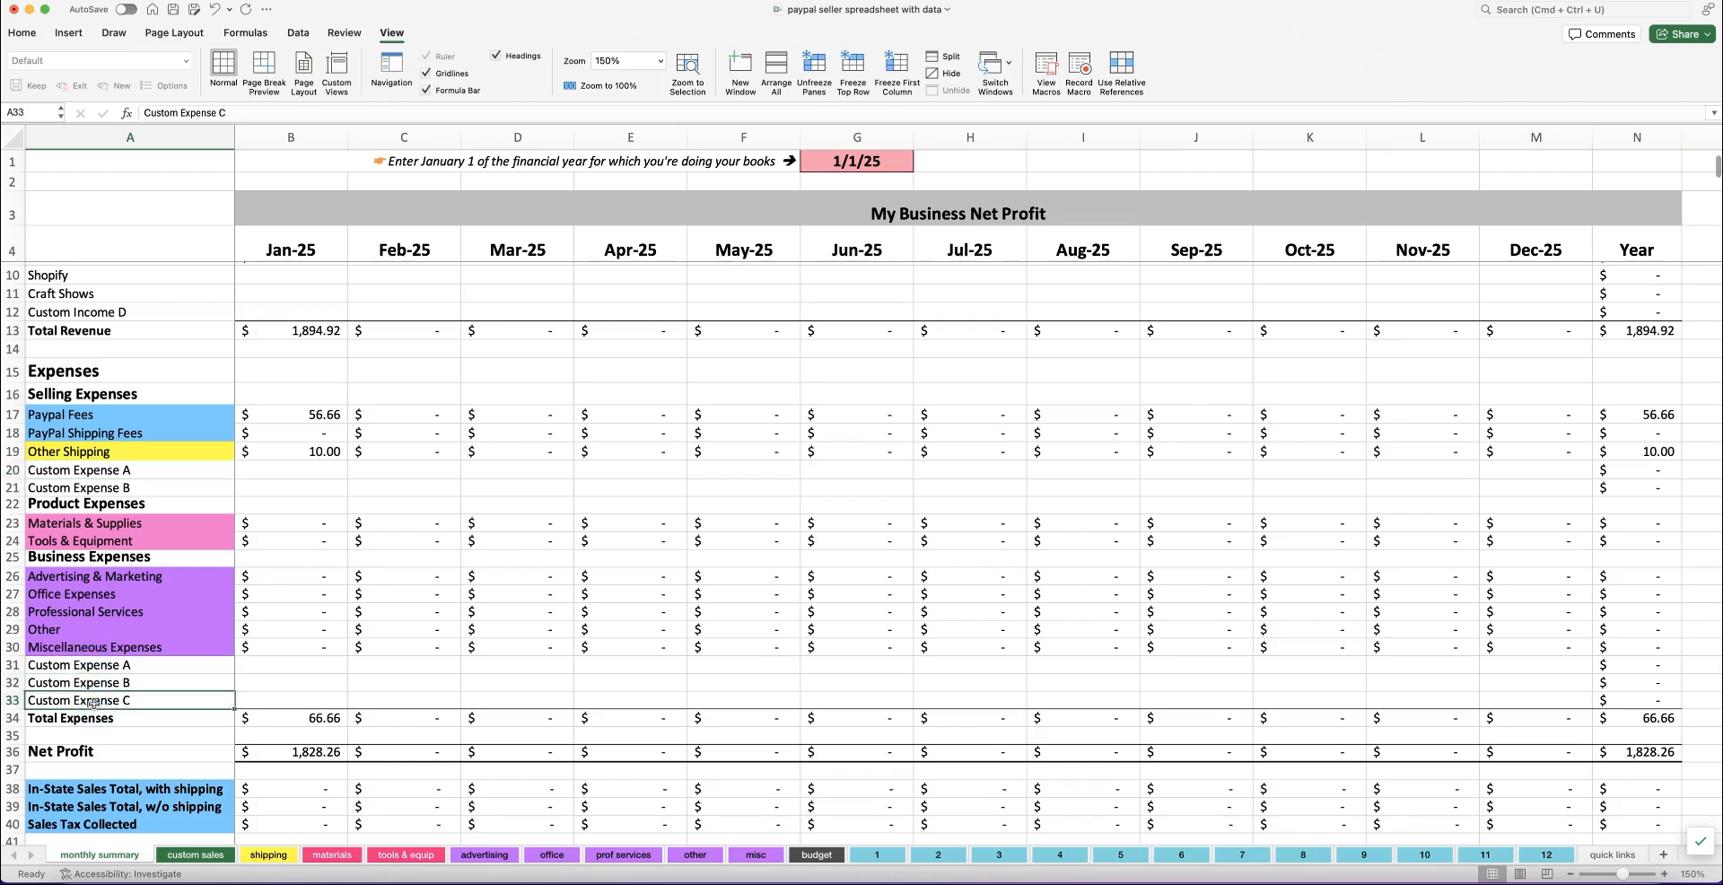
drag(270, 468, 272, 483)
Step: Examine the Total Expenses and Net Profit rows for January and across the months to the Year column
scroll(272, 483, down, 3)
click(222, 552)
scroll(305, 554, up, 2)
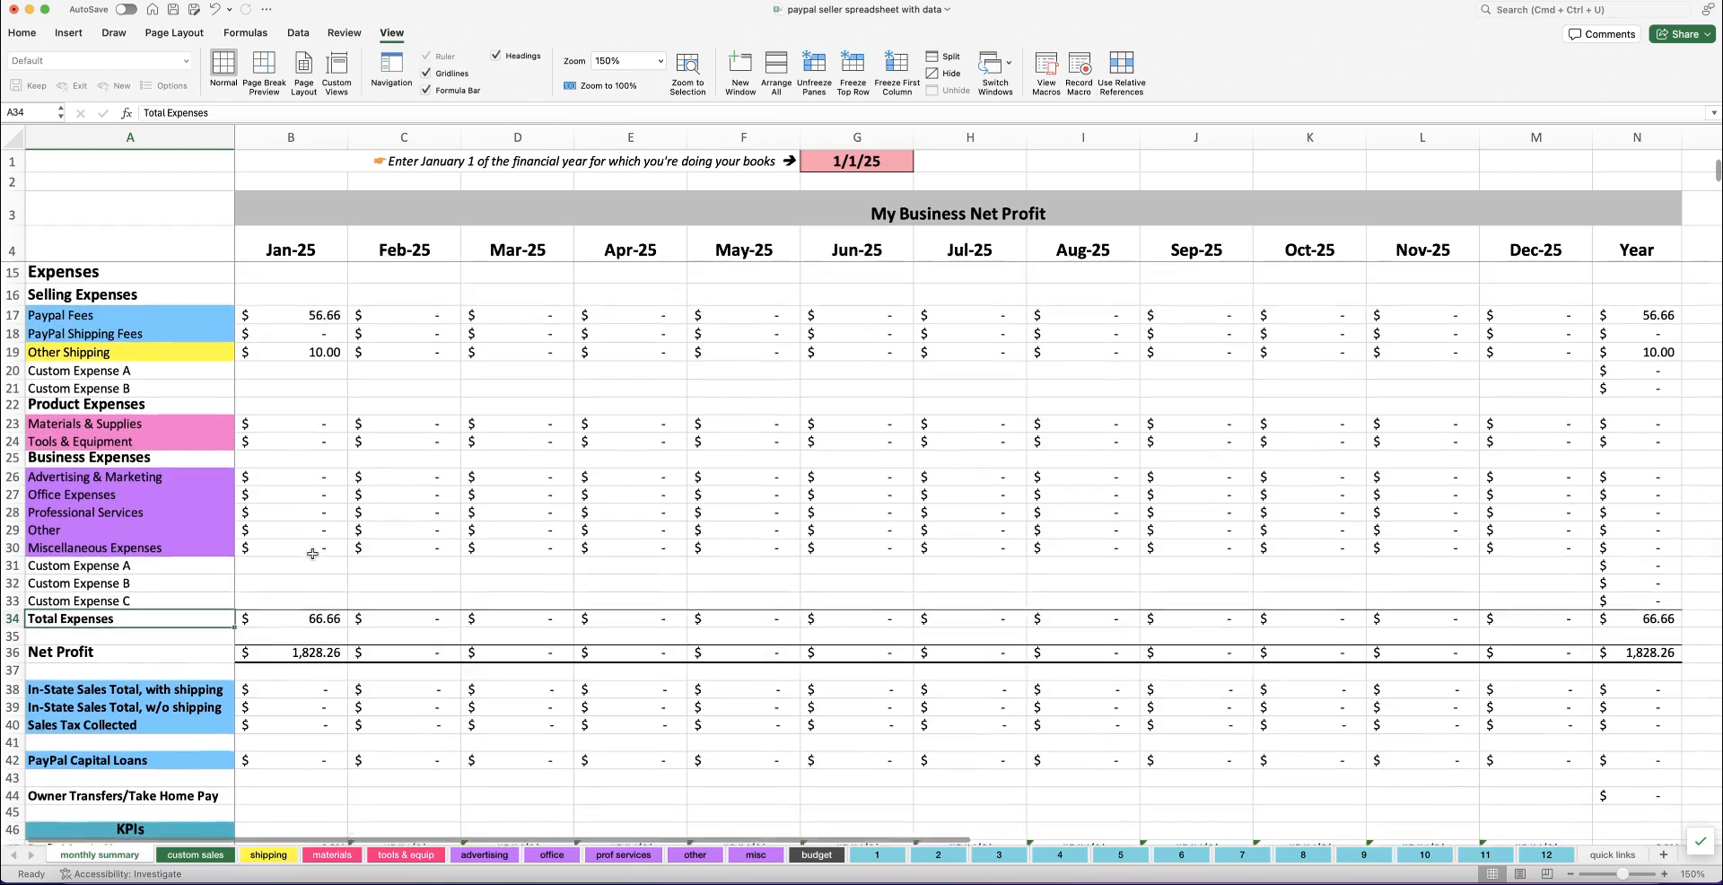
click(290, 670)
scroll(350, 641, up, 4)
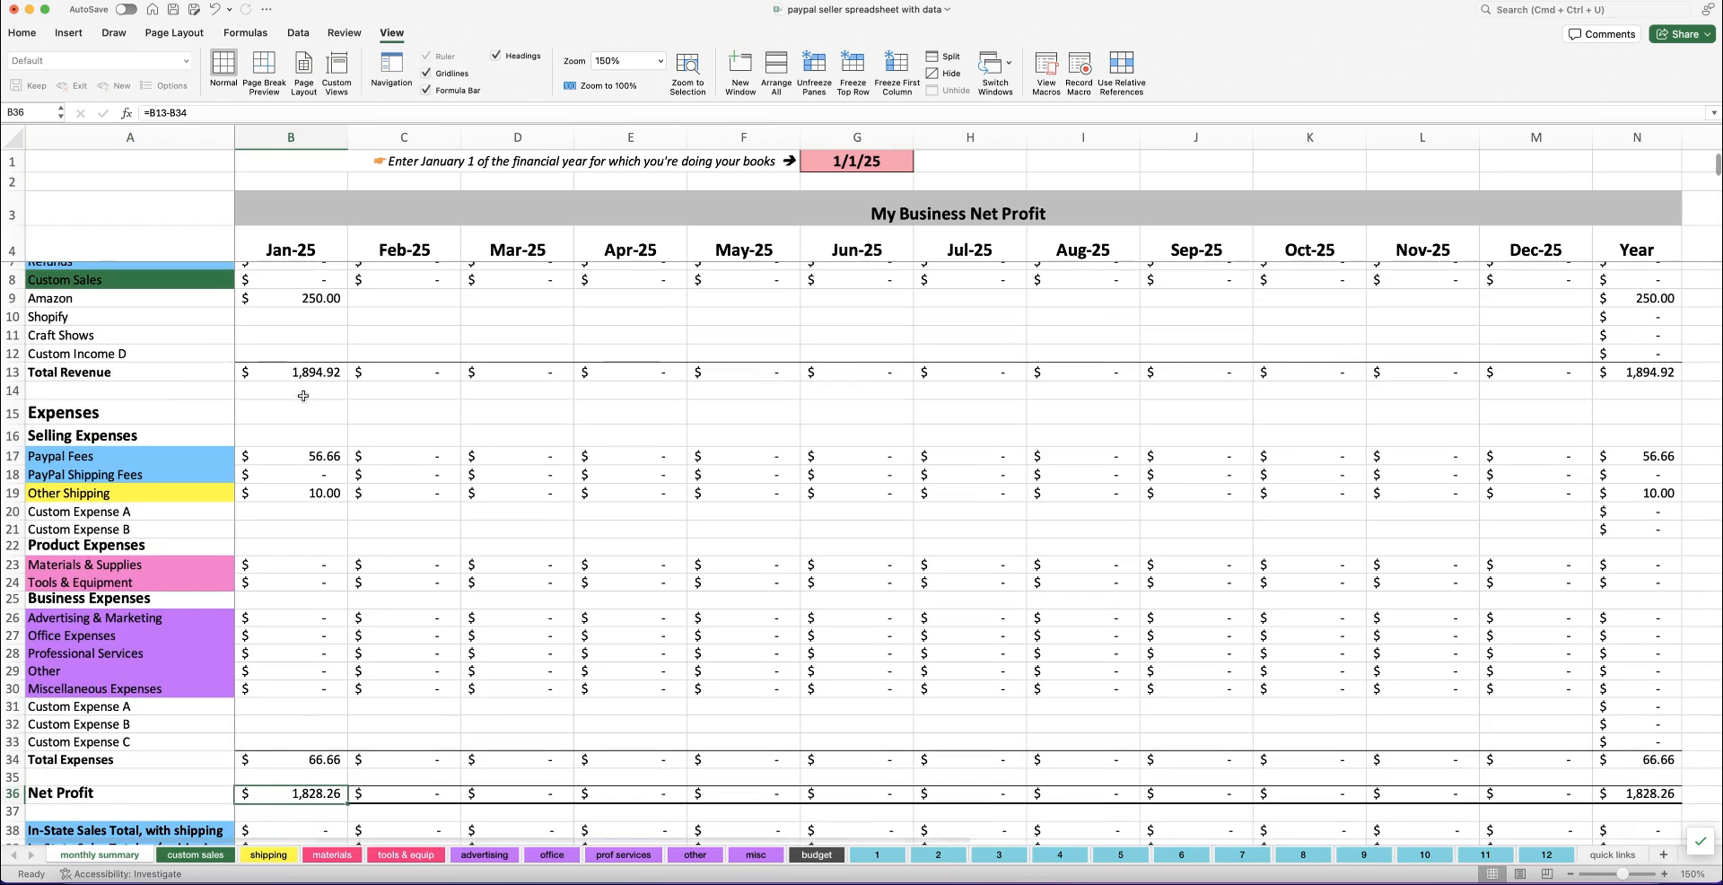
scroll(308, 793, right, 5)
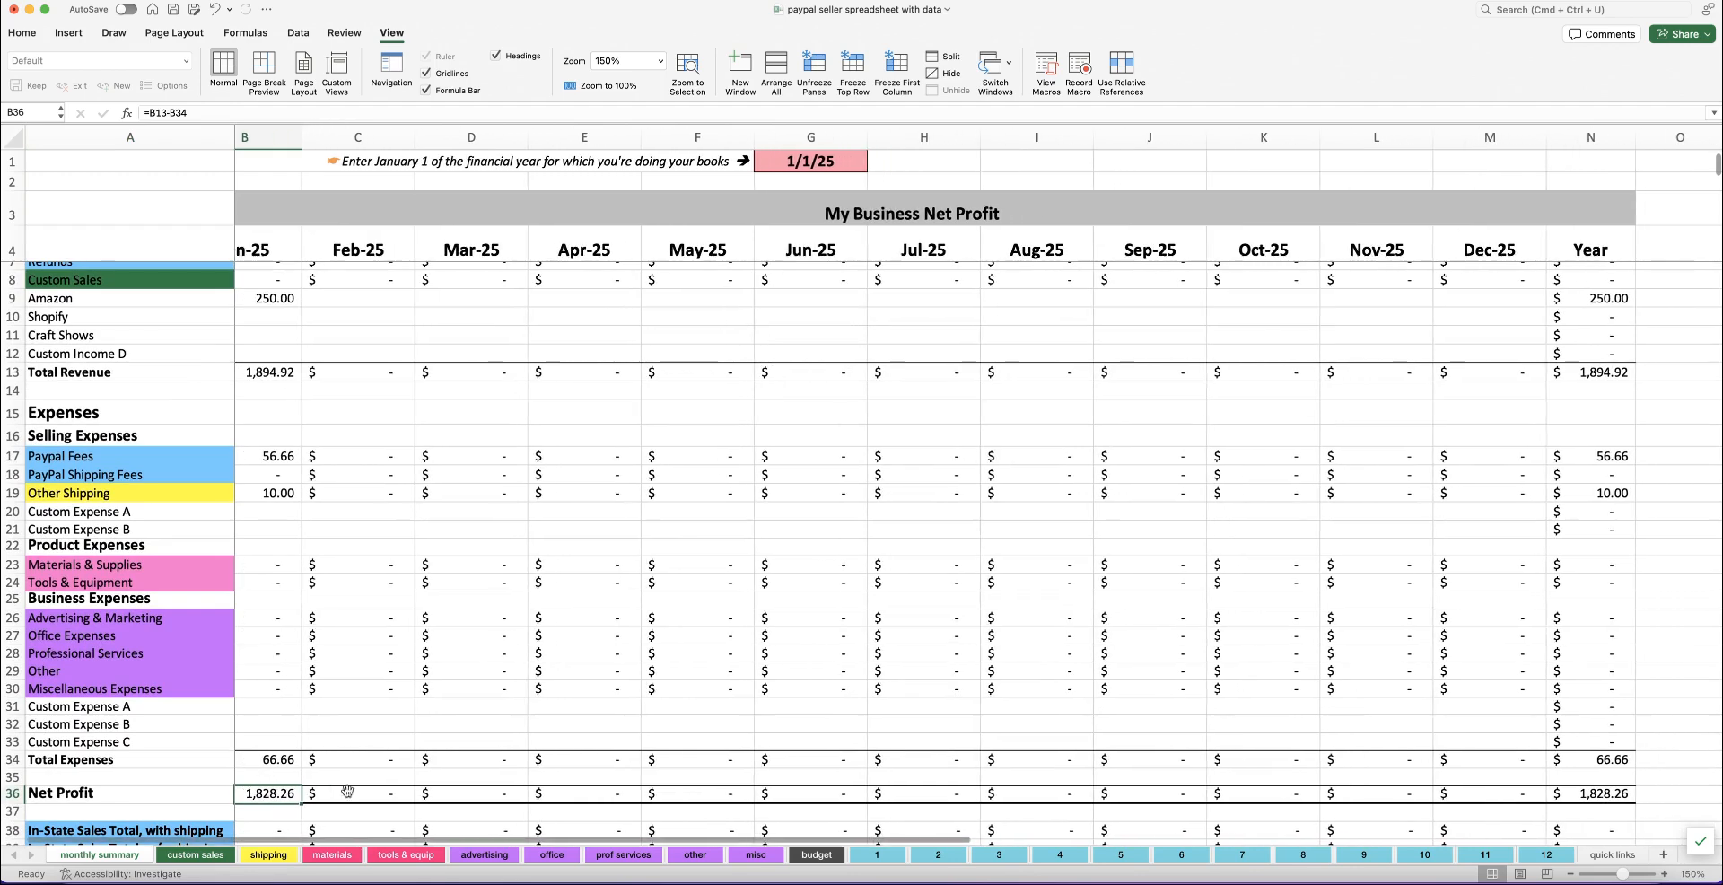
scroll(793, 735, right, 2)
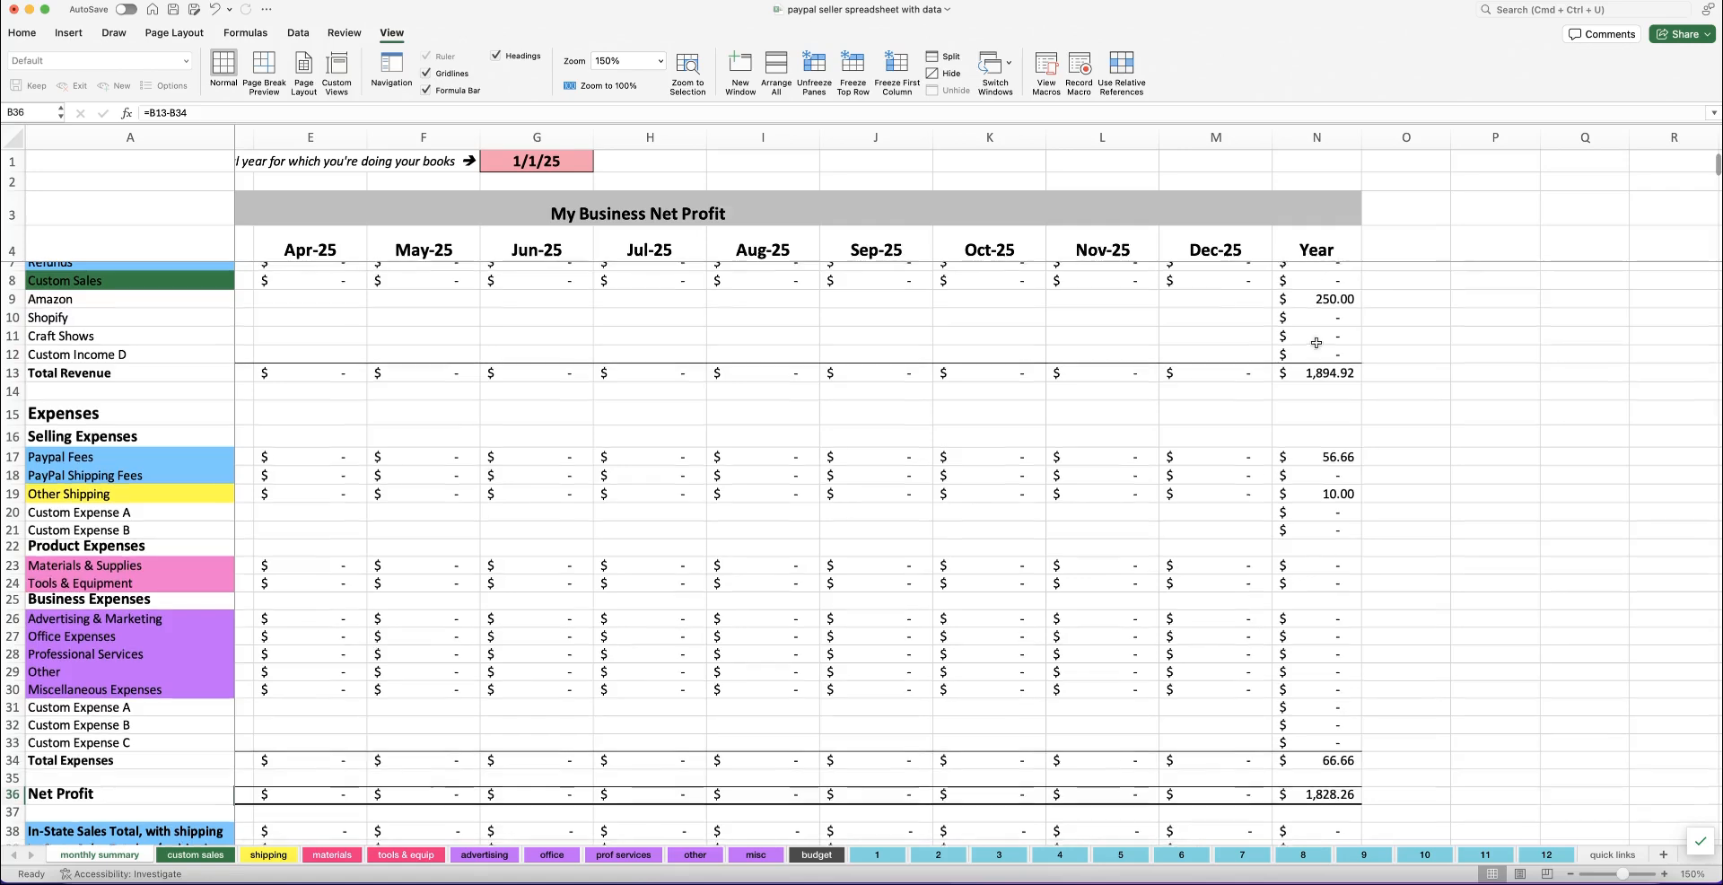
scroll(1309, 269, up, 2)
scroll(496, 279, down, 5)
scroll(496, 279, left, 5)
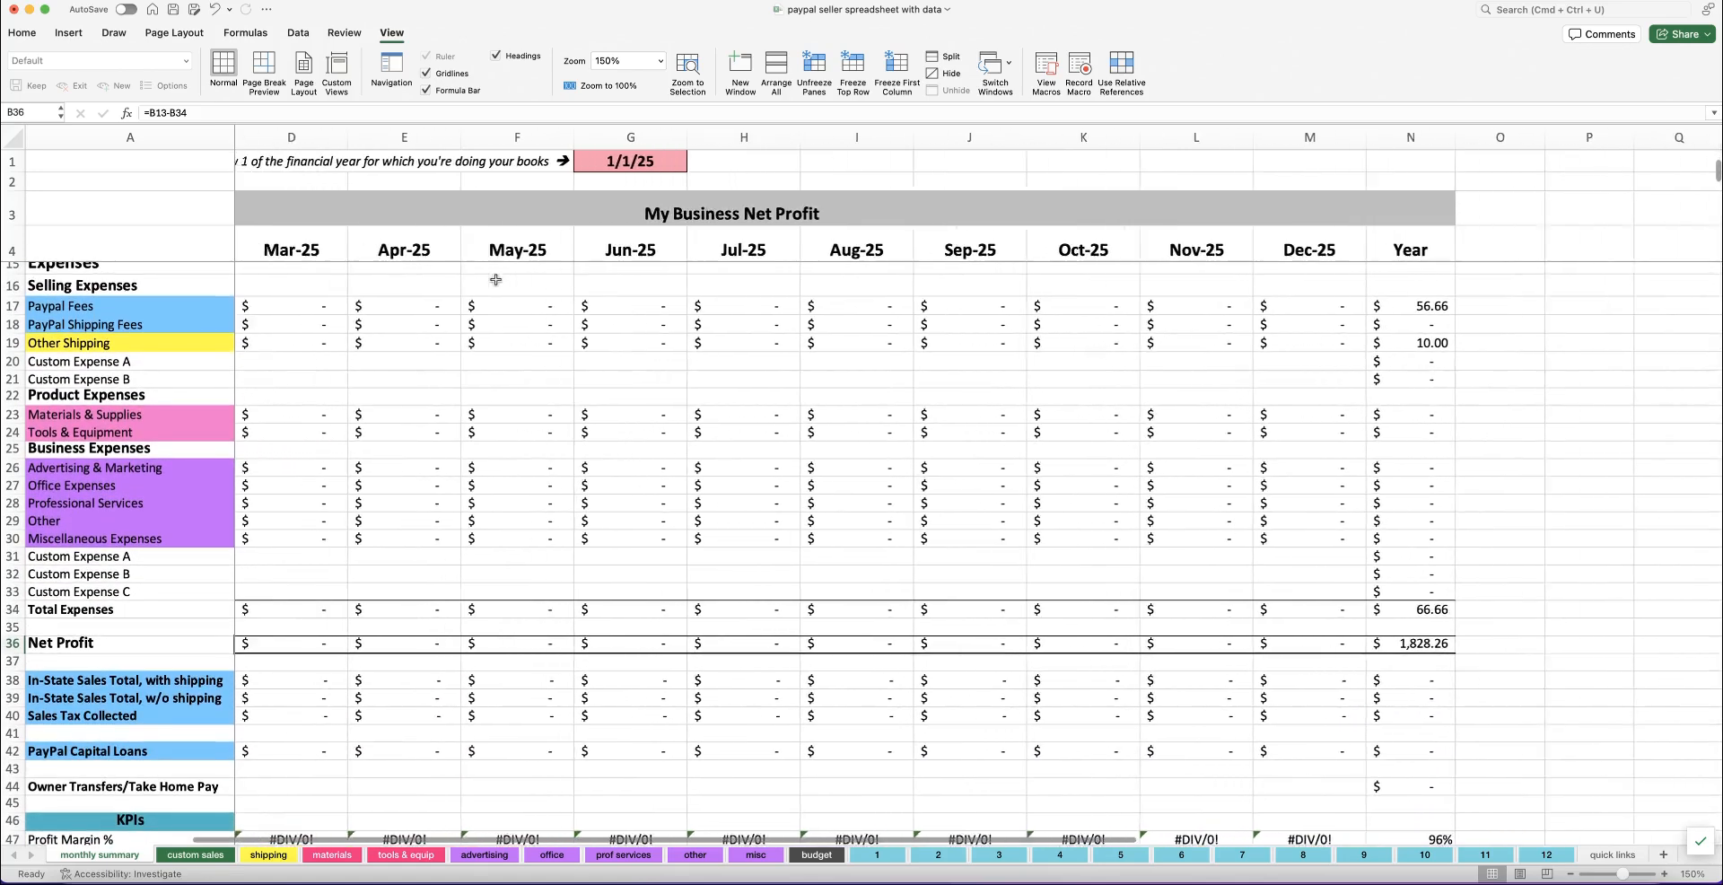
Step: Review the In-State Sales Total, PayPal Capital Loans and Owner Transfers/Take Home Pay rows below Net Profit
scroll(286, 641, down, 6)
scroll(285, 641, down, 1)
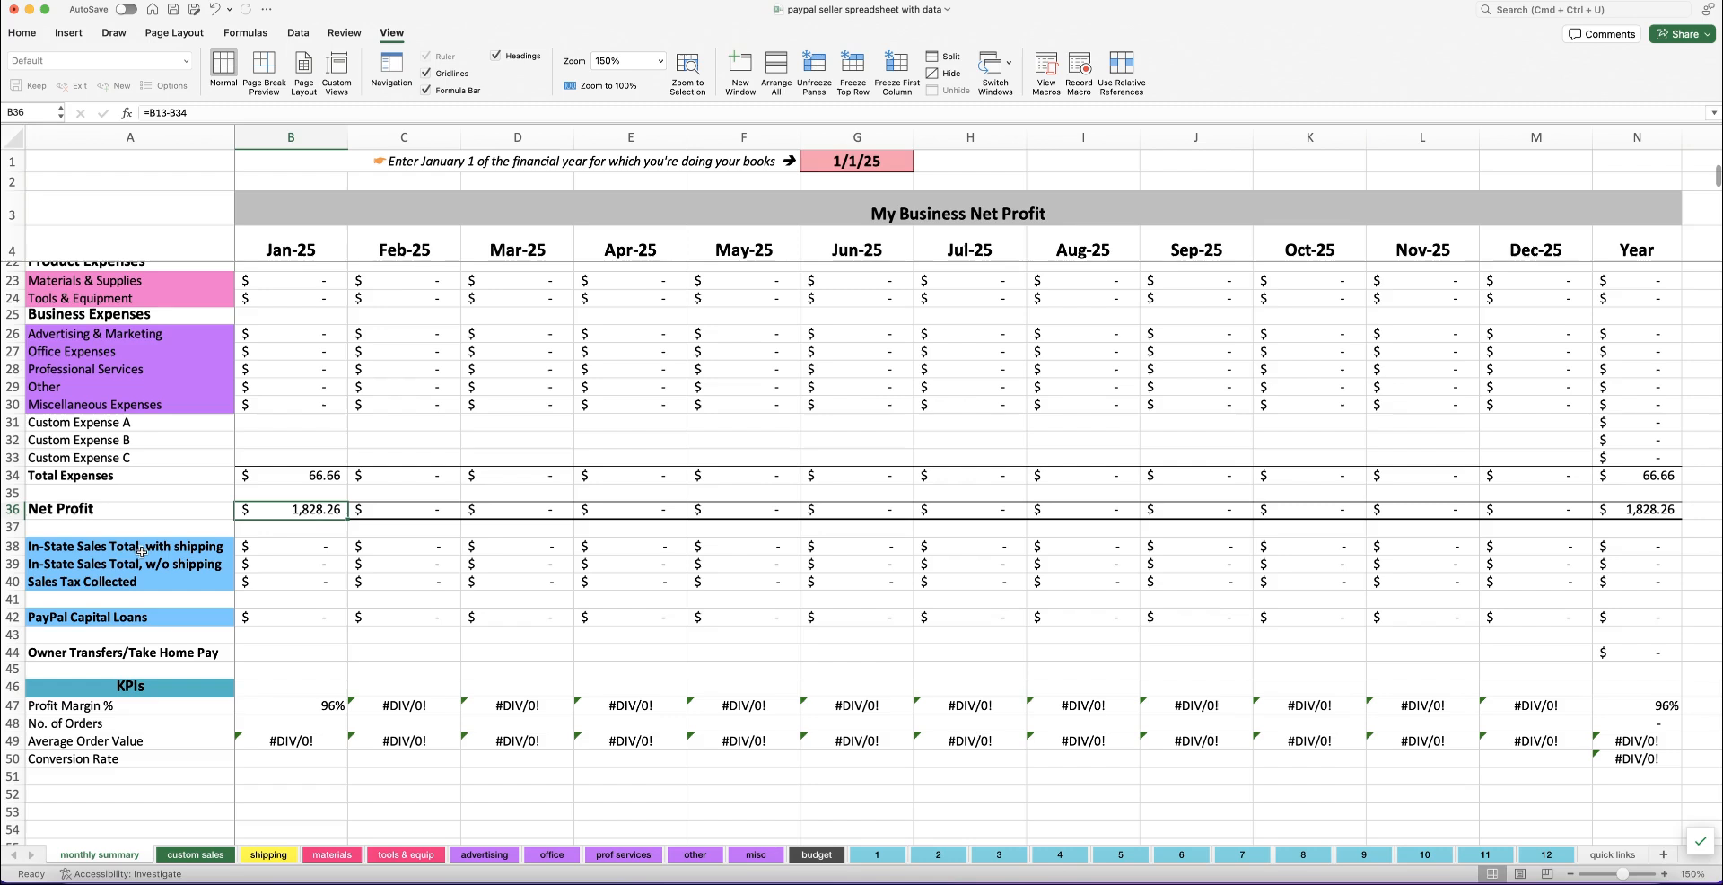
click(72, 545)
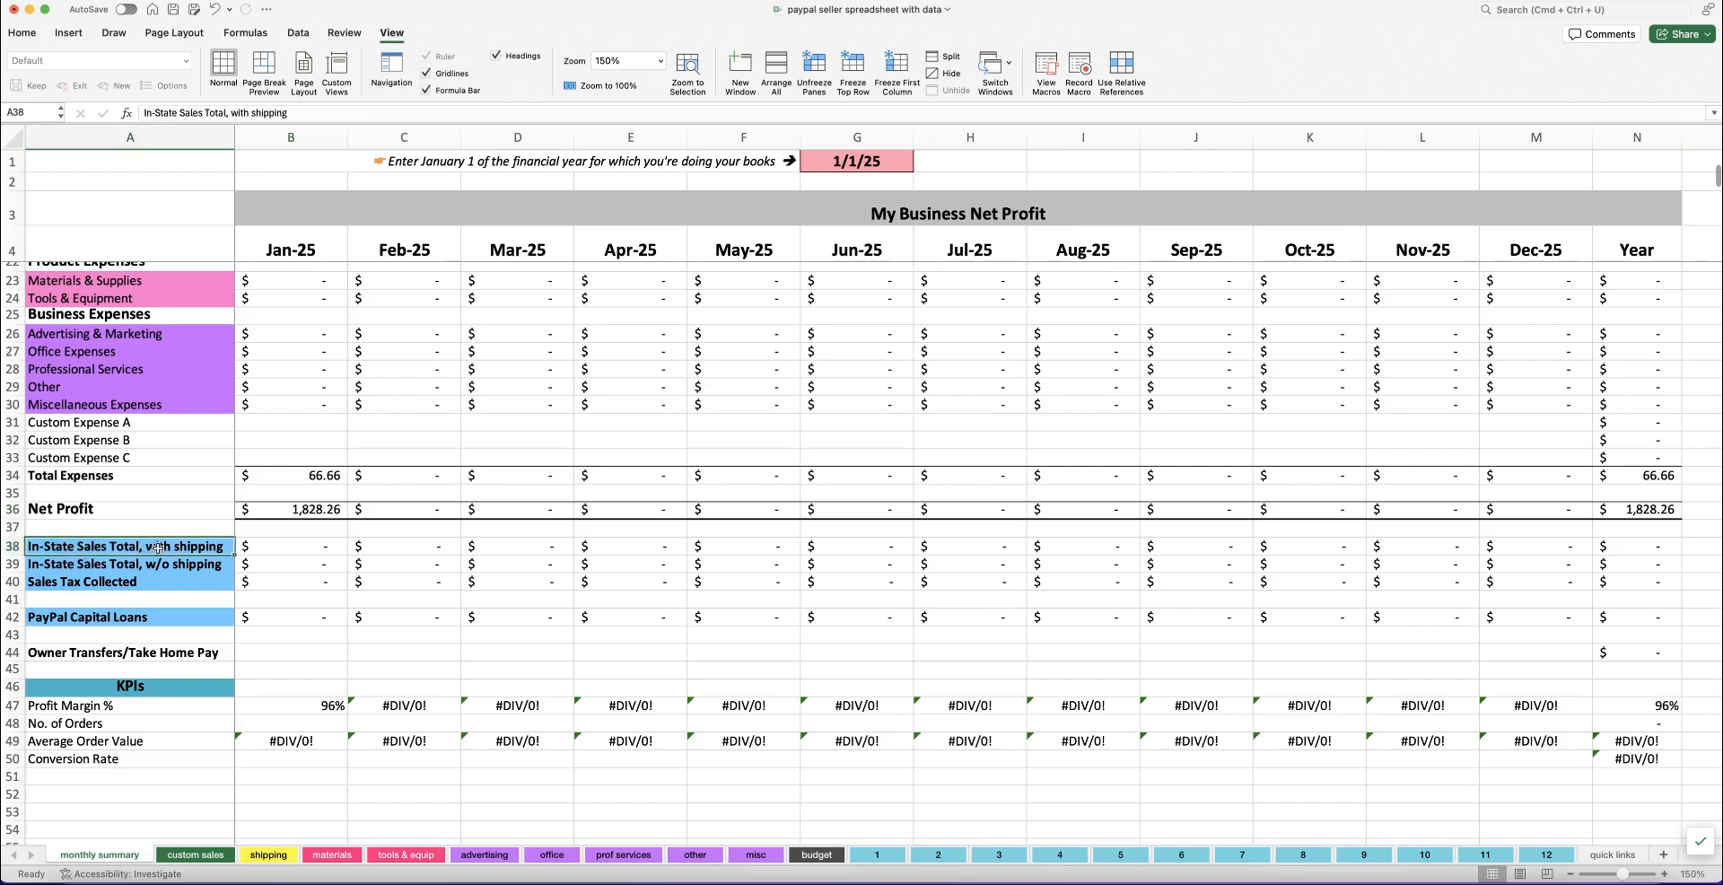
click(168, 570)
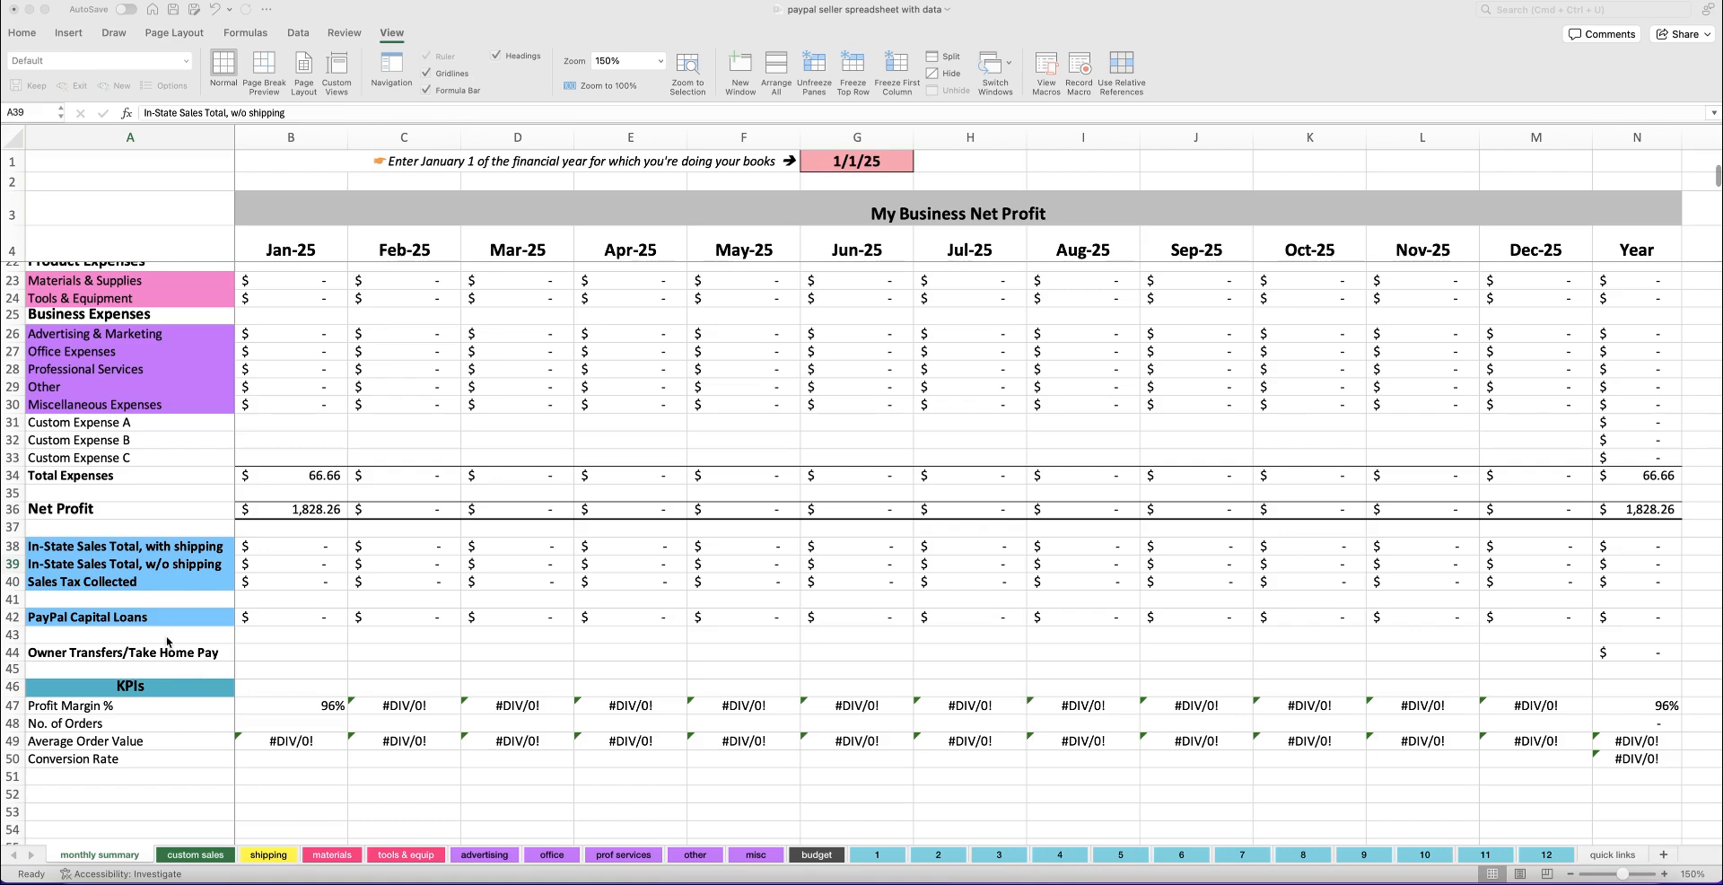
click(283, 617)
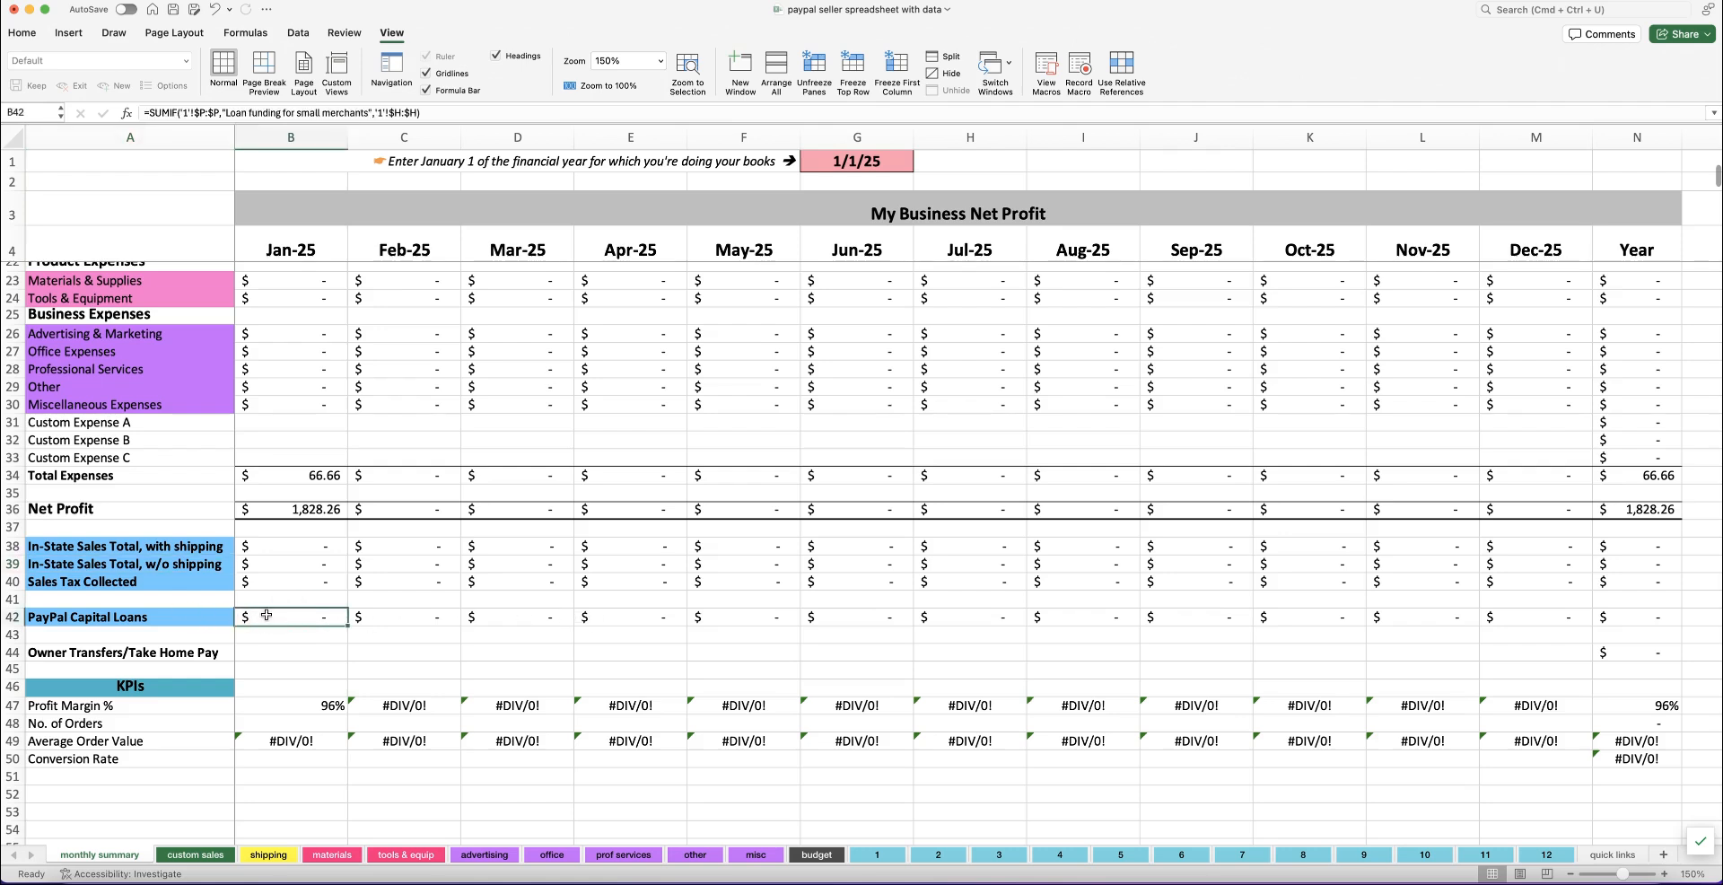
click(391, 619)
click(106, 616)
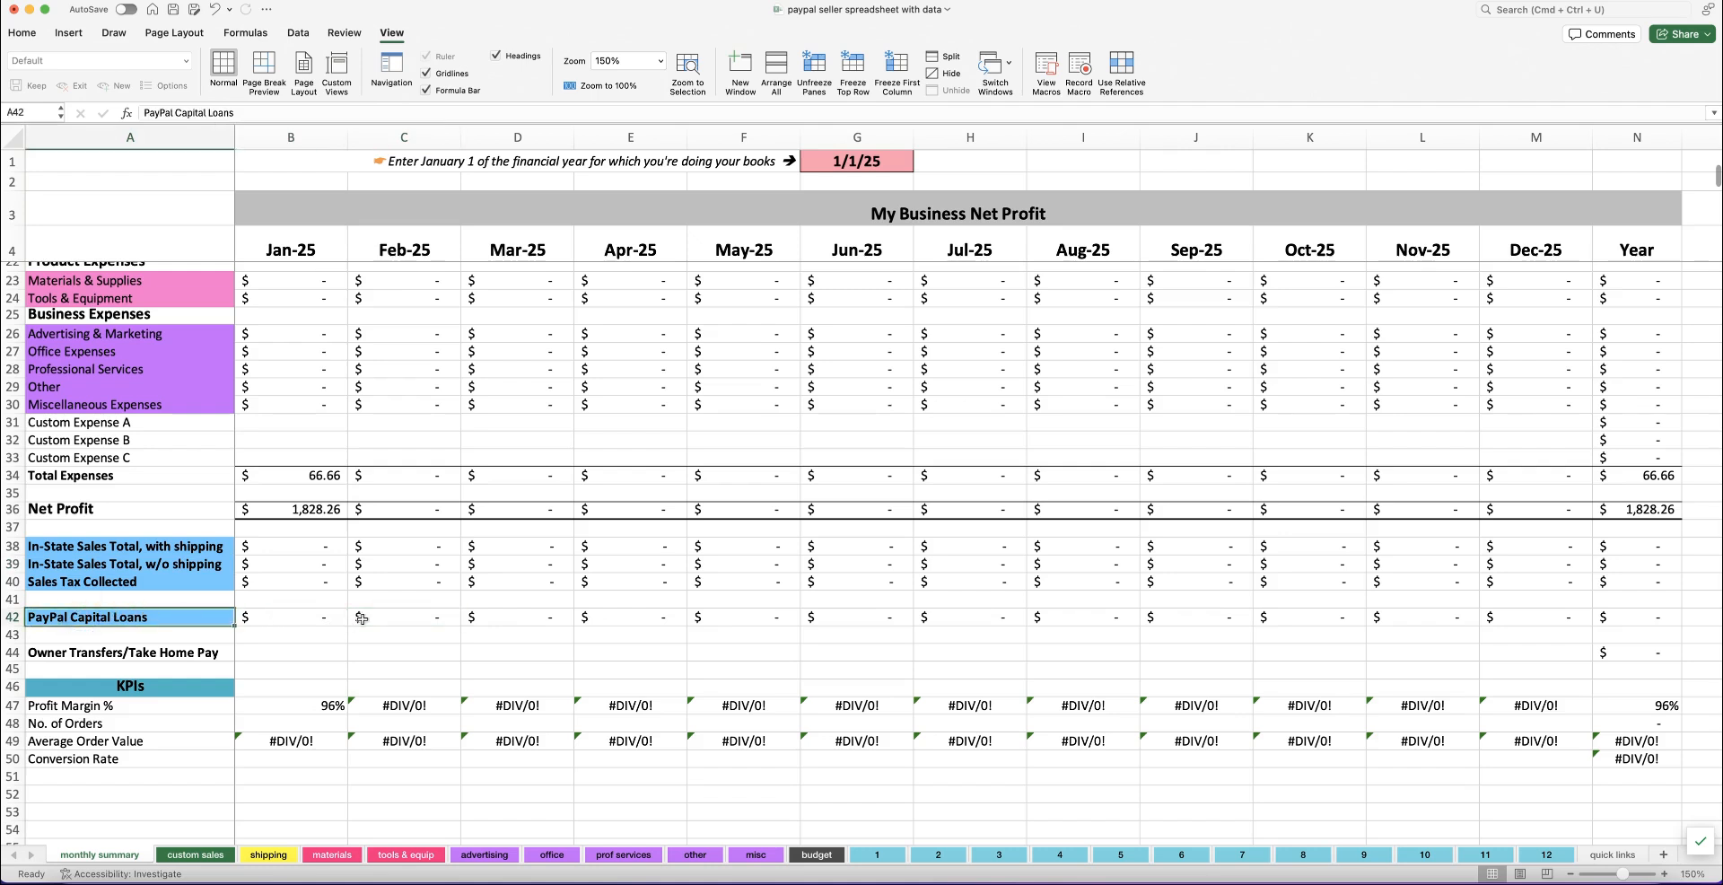
click(264, 653)
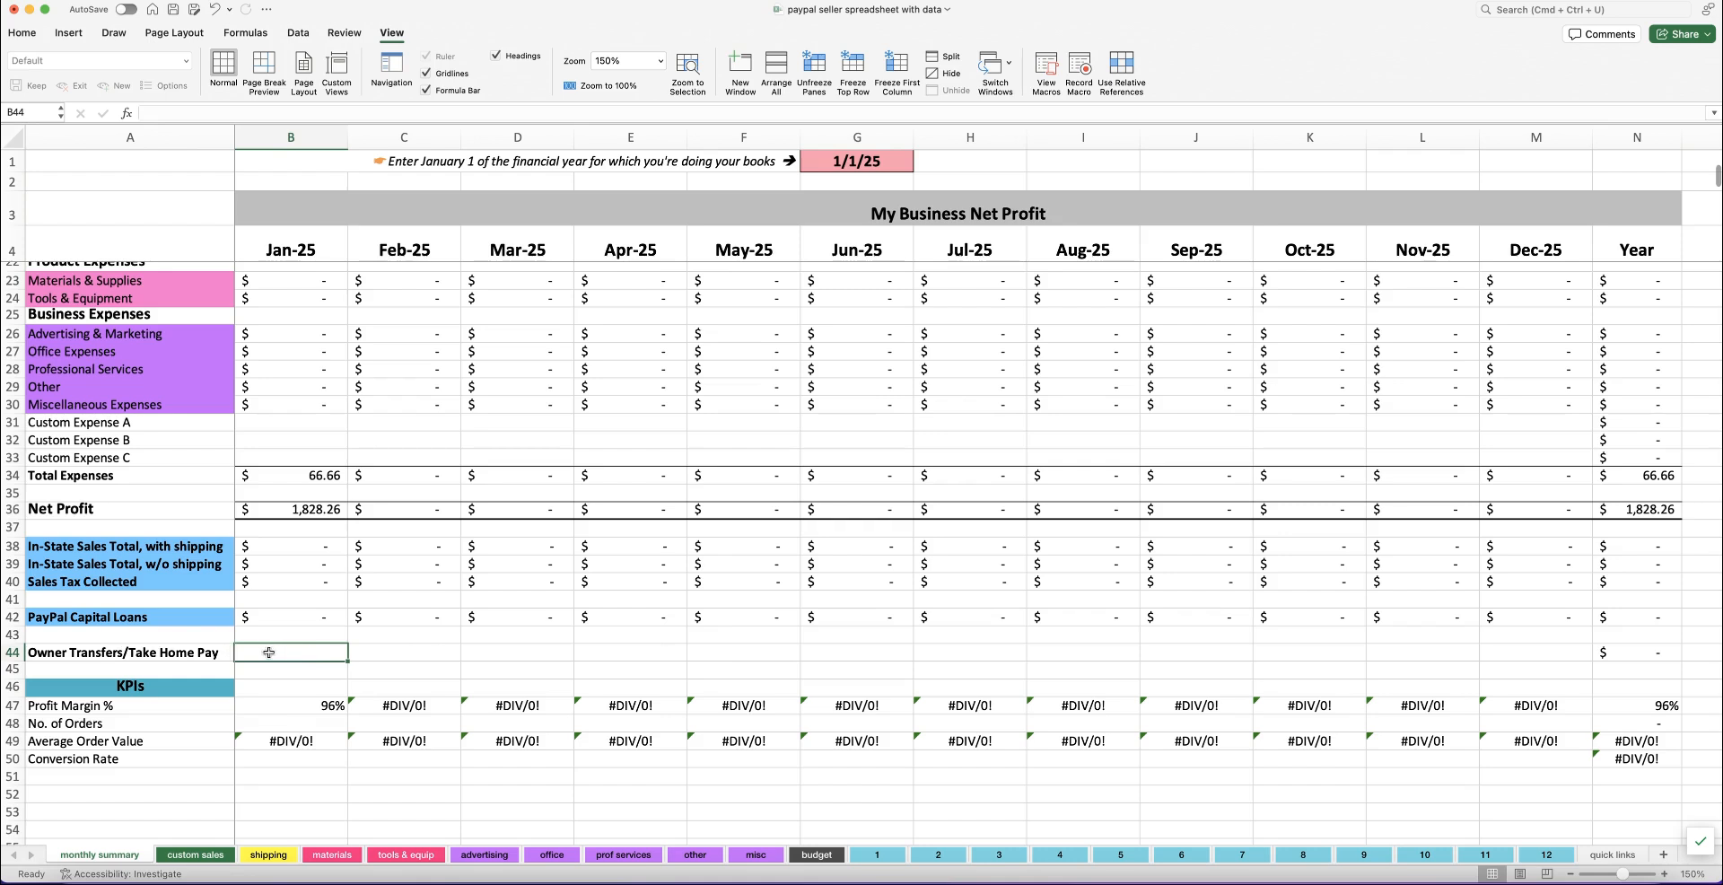
Step: Enter 10 as the January No. of Orders in the KPIs section, and return to the start of the summary
click(269, 725)
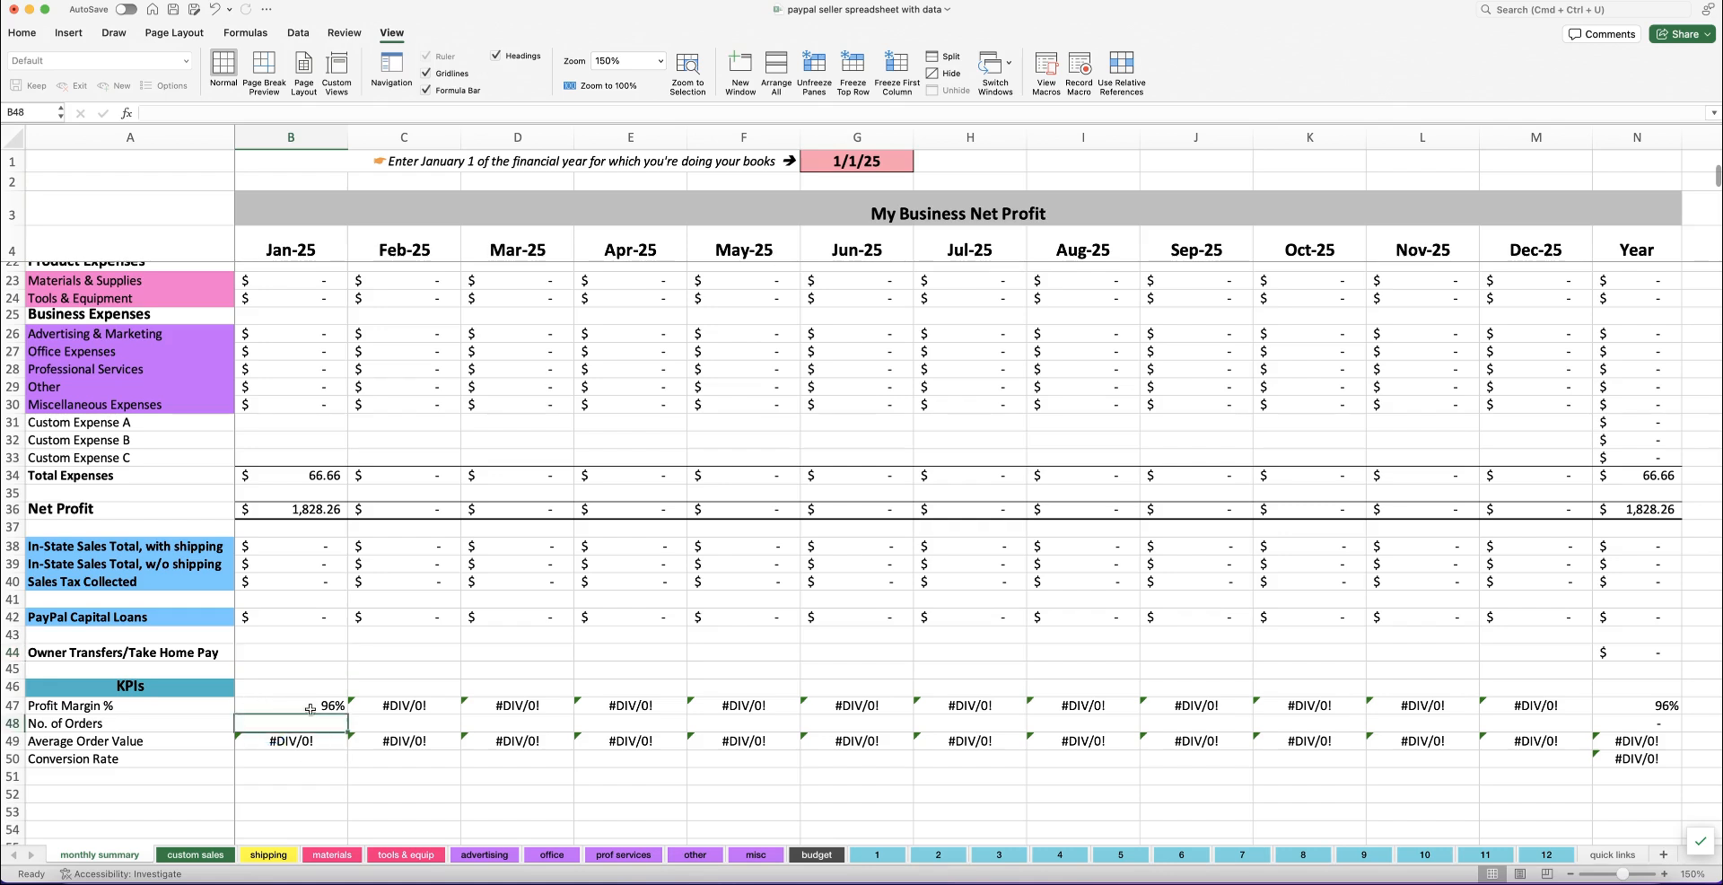
text(10)
key(Return)
key(Return)
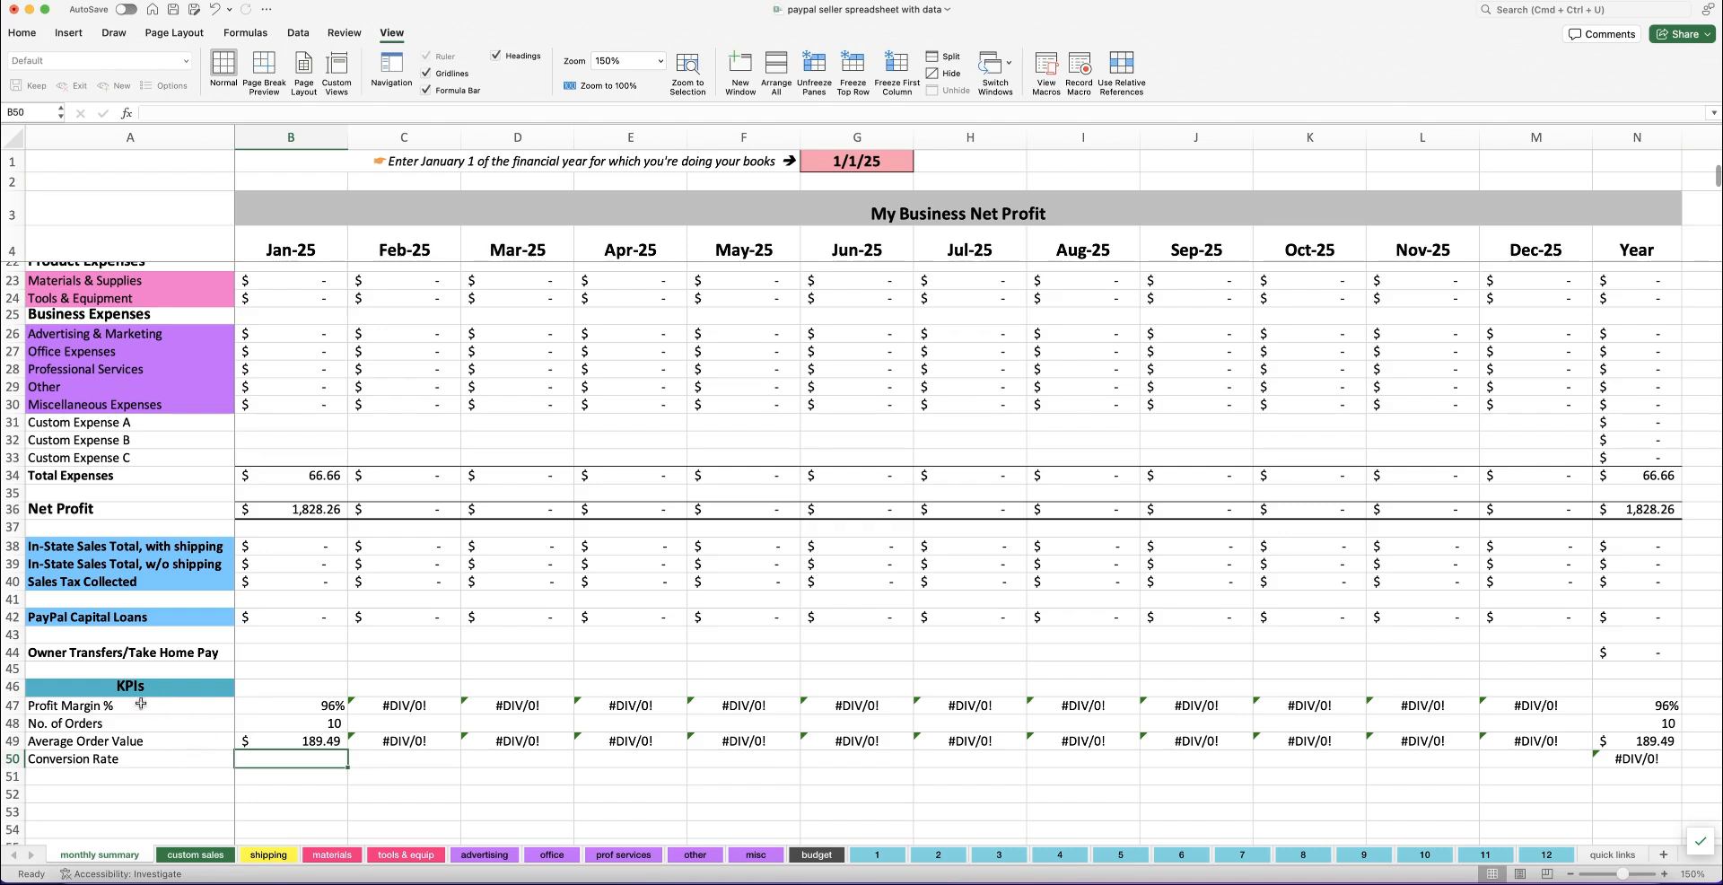
scroll(208, 697, up, 10)
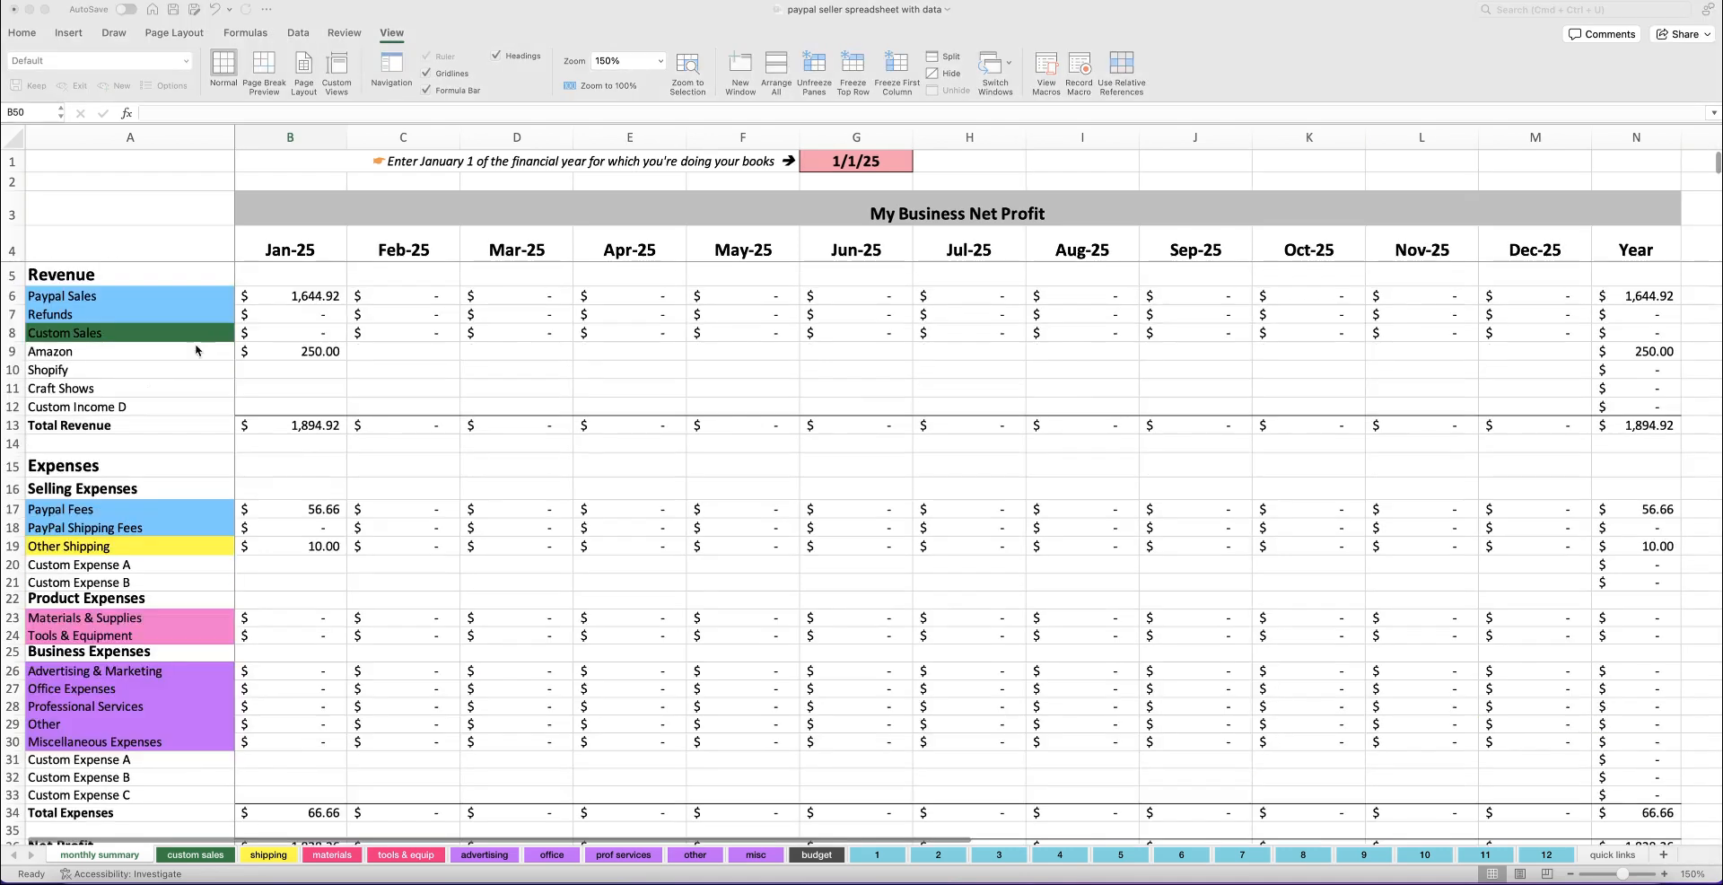
scroll(548, 458, left, 1)
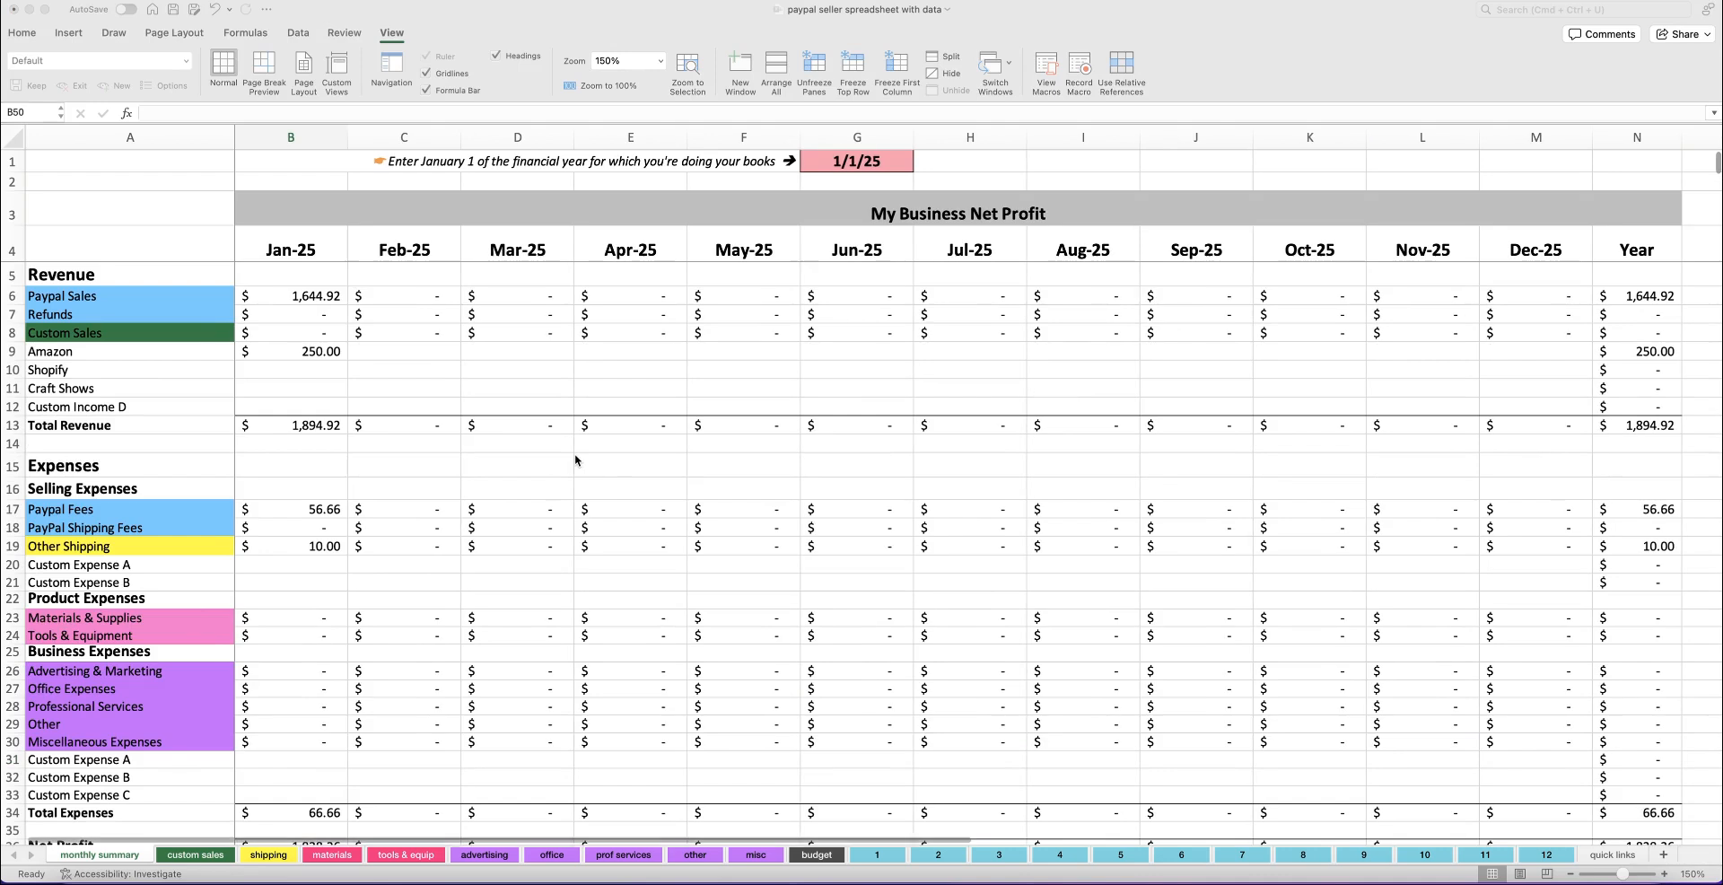